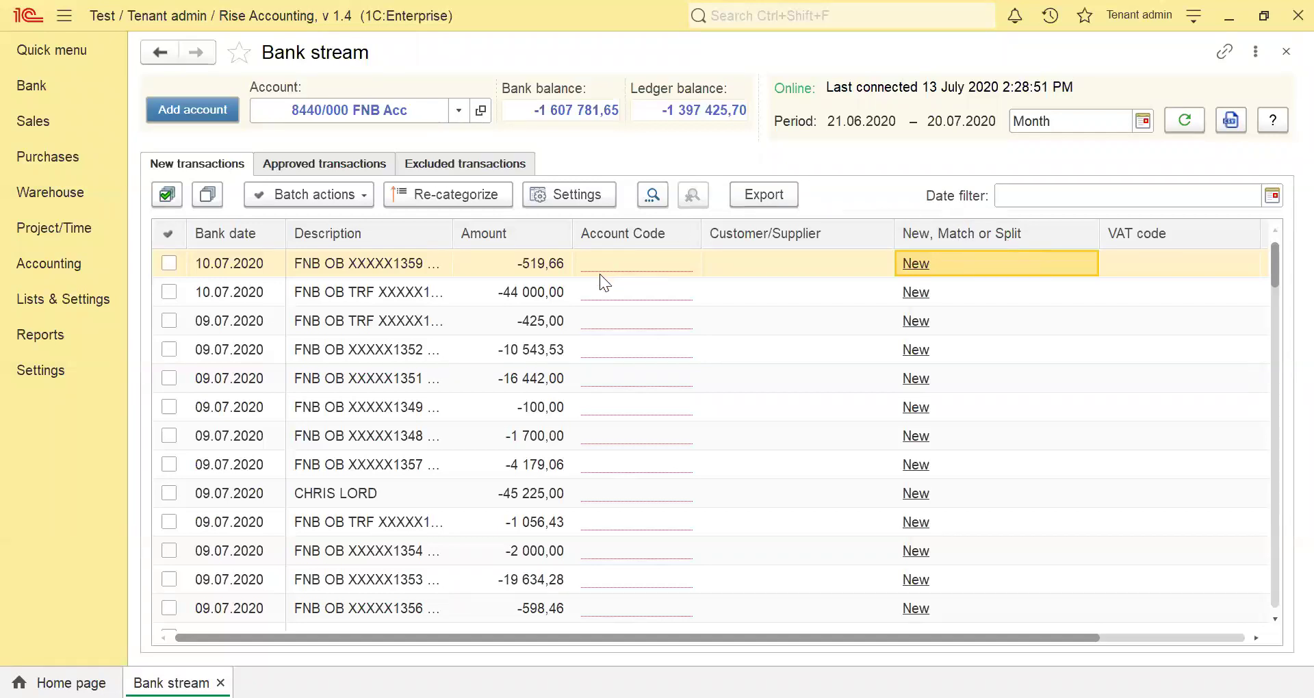
left_click(638, 274)
key("Down")
key("Down")
key("Up")
key("Up")
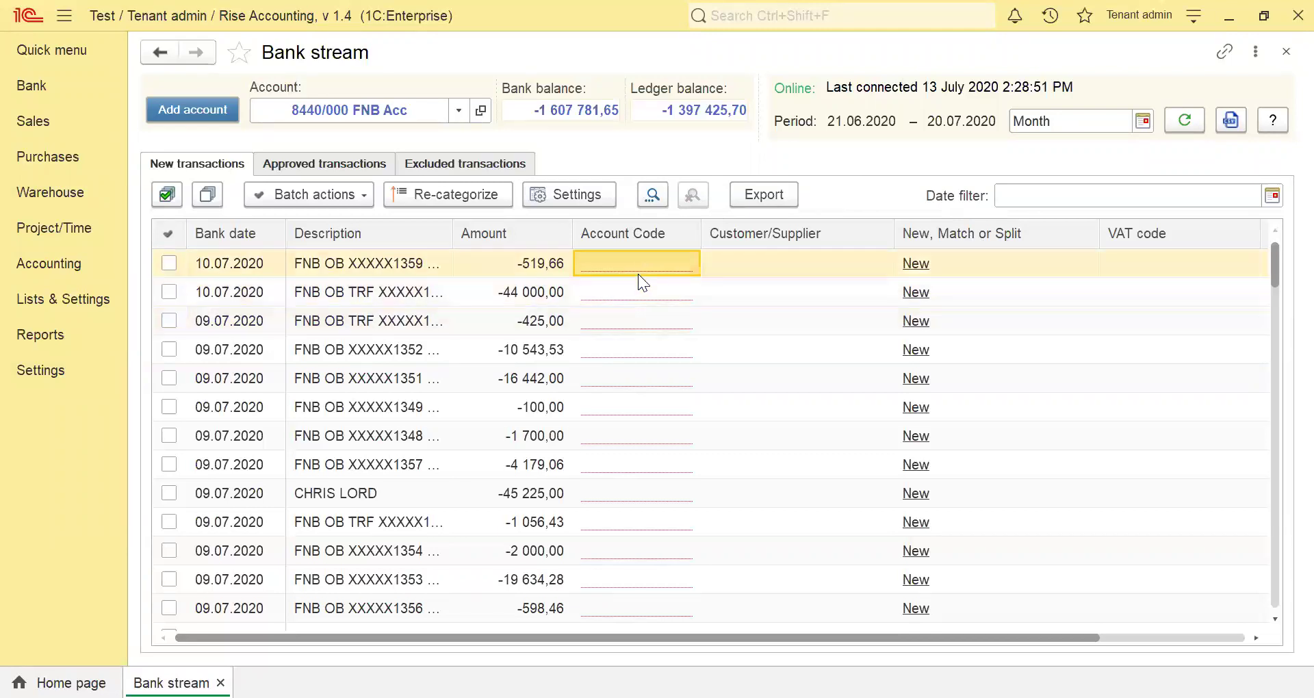
key("Down")
key("Down")
key("Down")
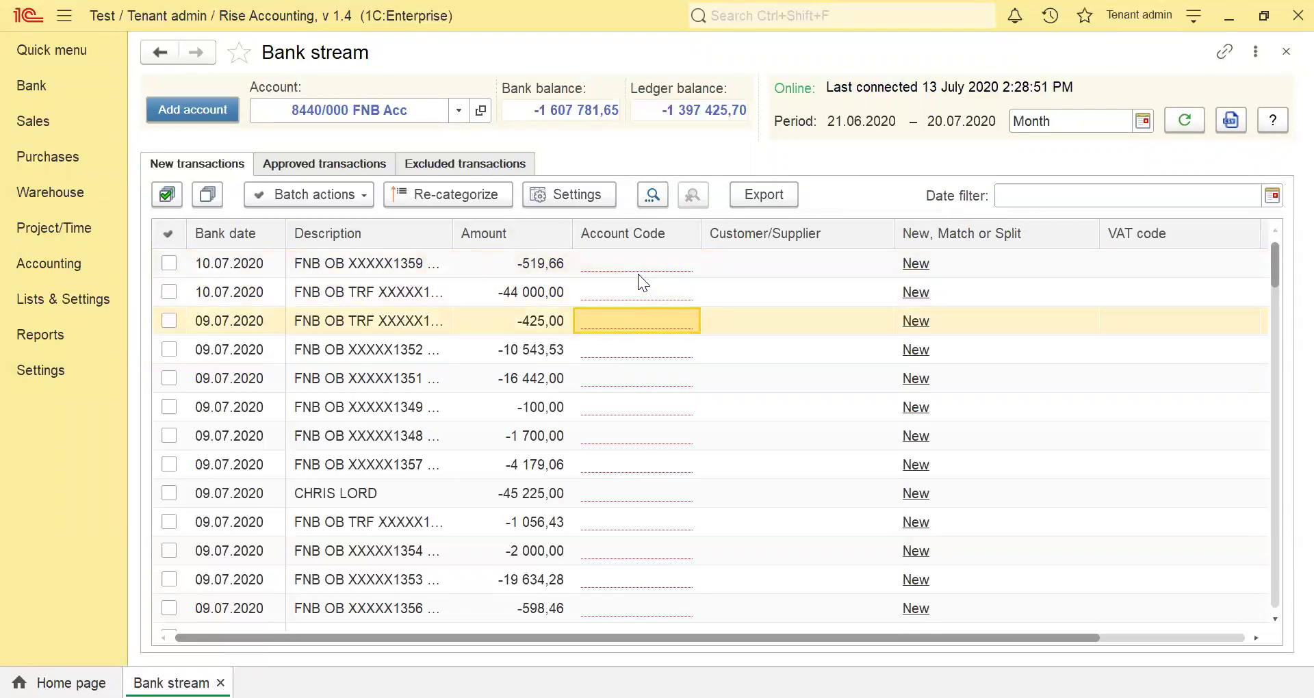
key("Up")
key("Up")
key("Up")
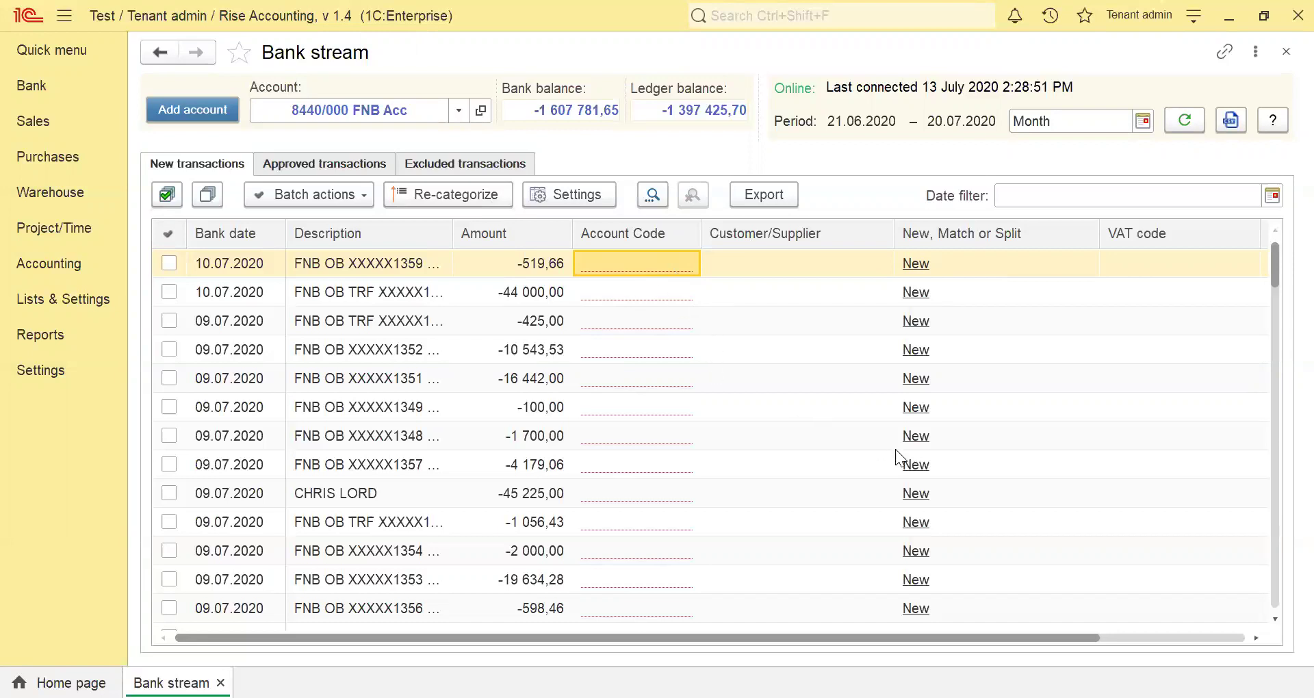
Assign the Bank Charges (3200/000) account code to the -100,00 transaction of 09.07.2020 and approve it
left_click(615, 408)
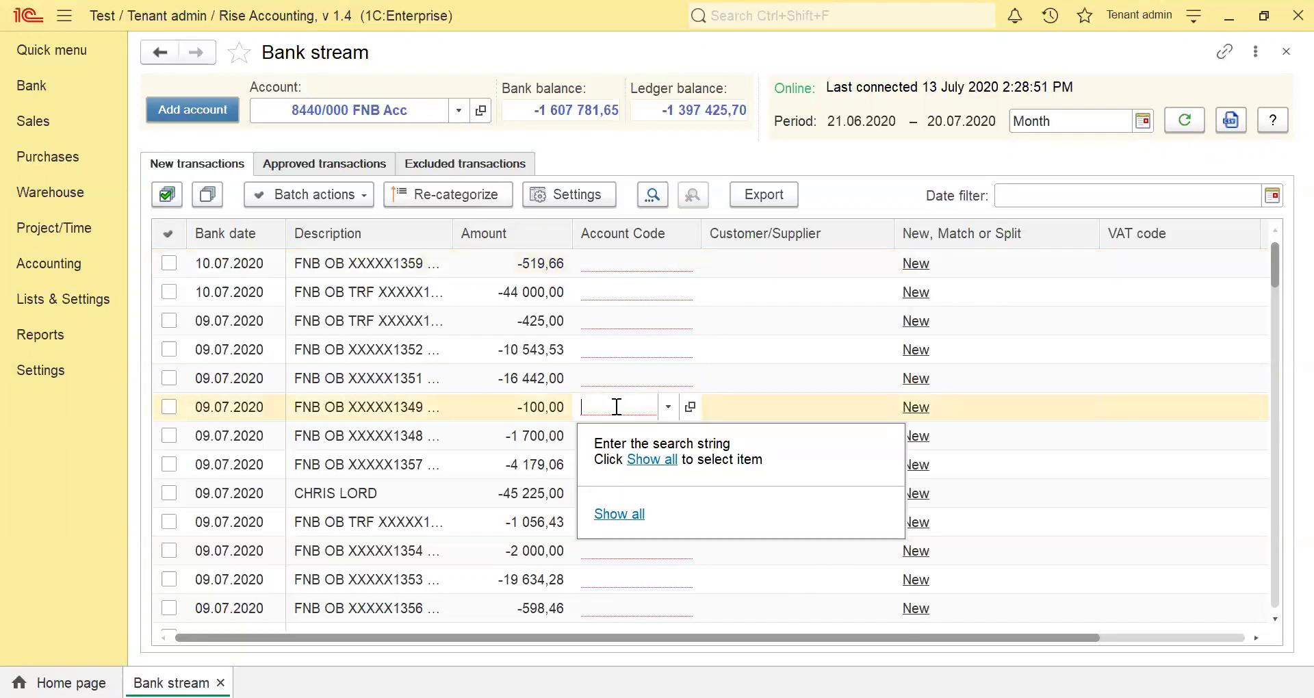
type("ban")
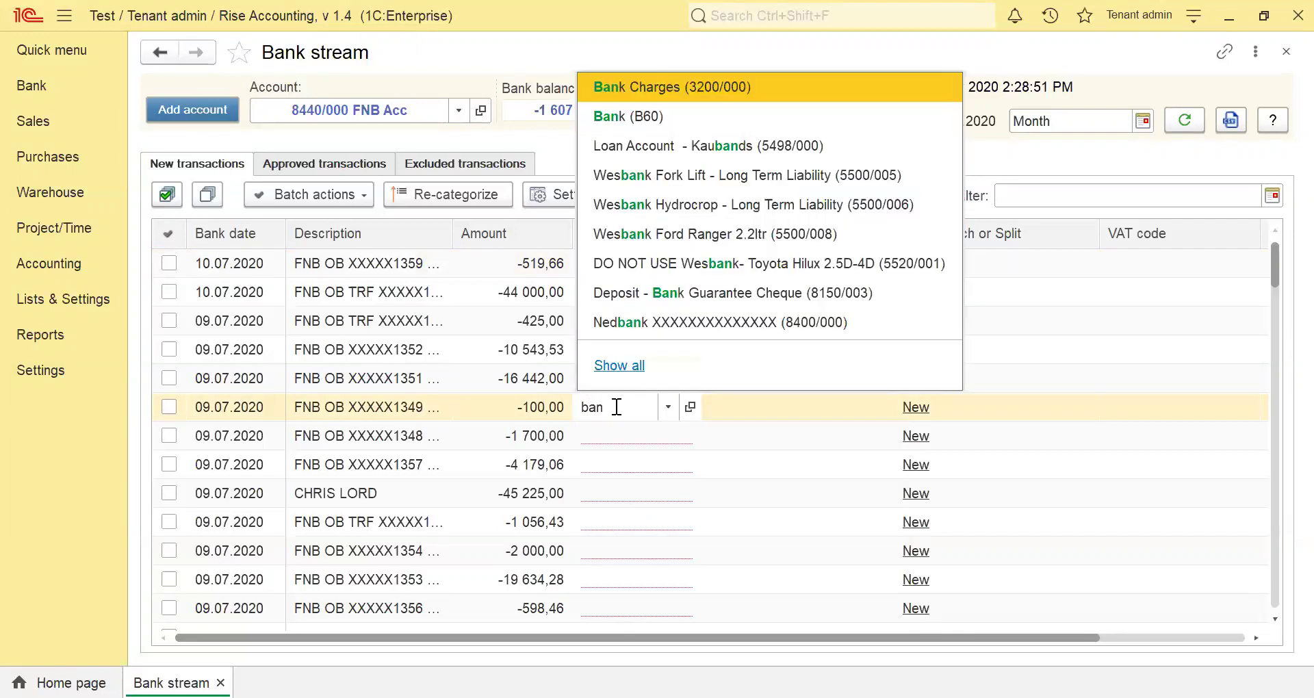
left_click(662, 86)
scroll(600, 638, "right", 3)
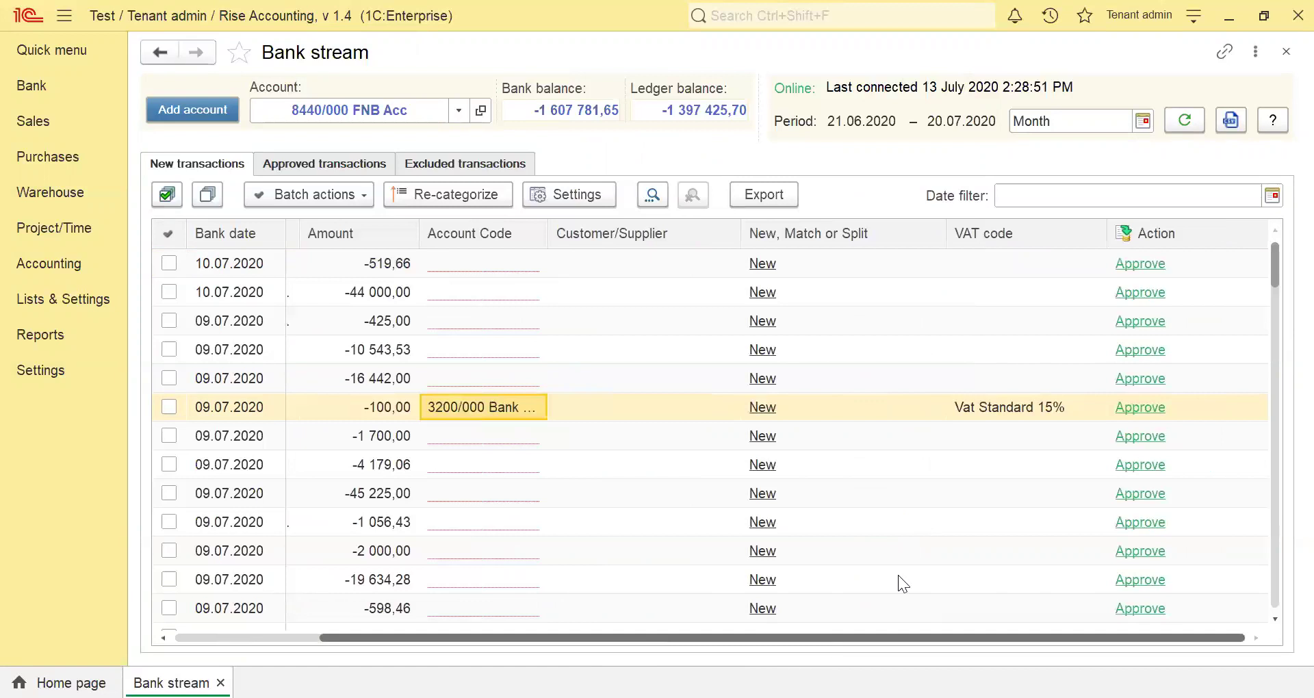
left_click(1141, 407)
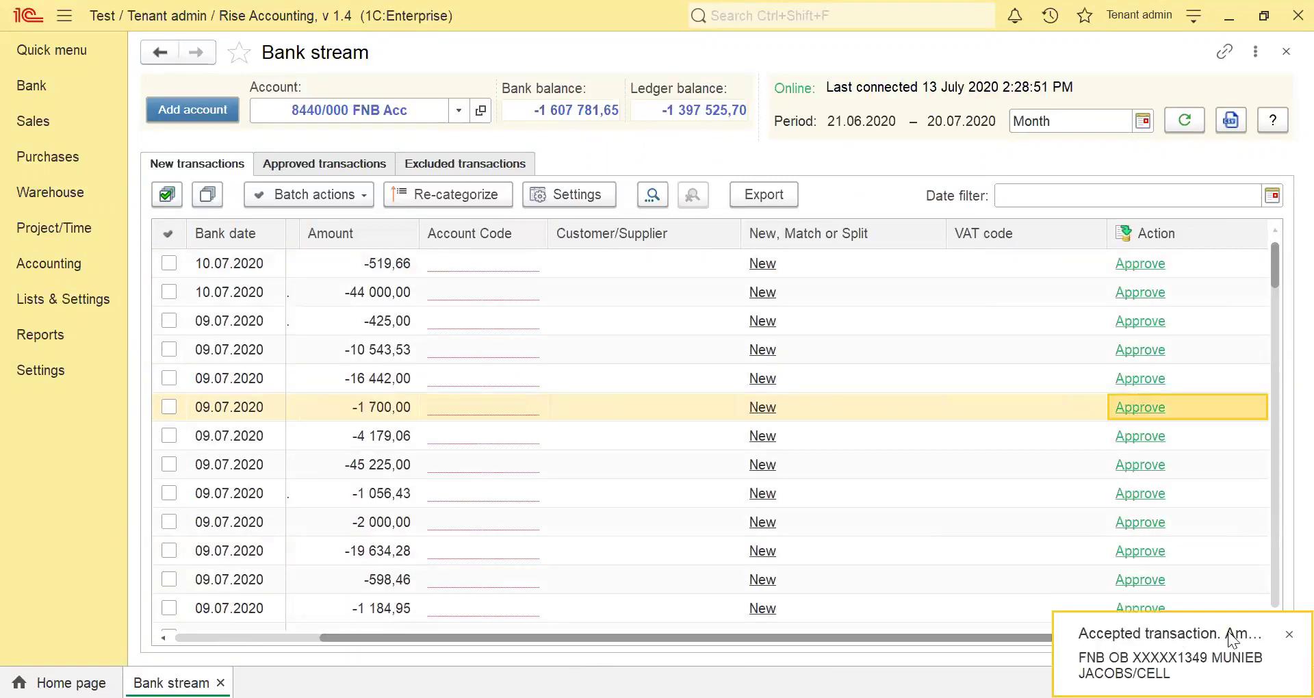
left_click(1286, 635)
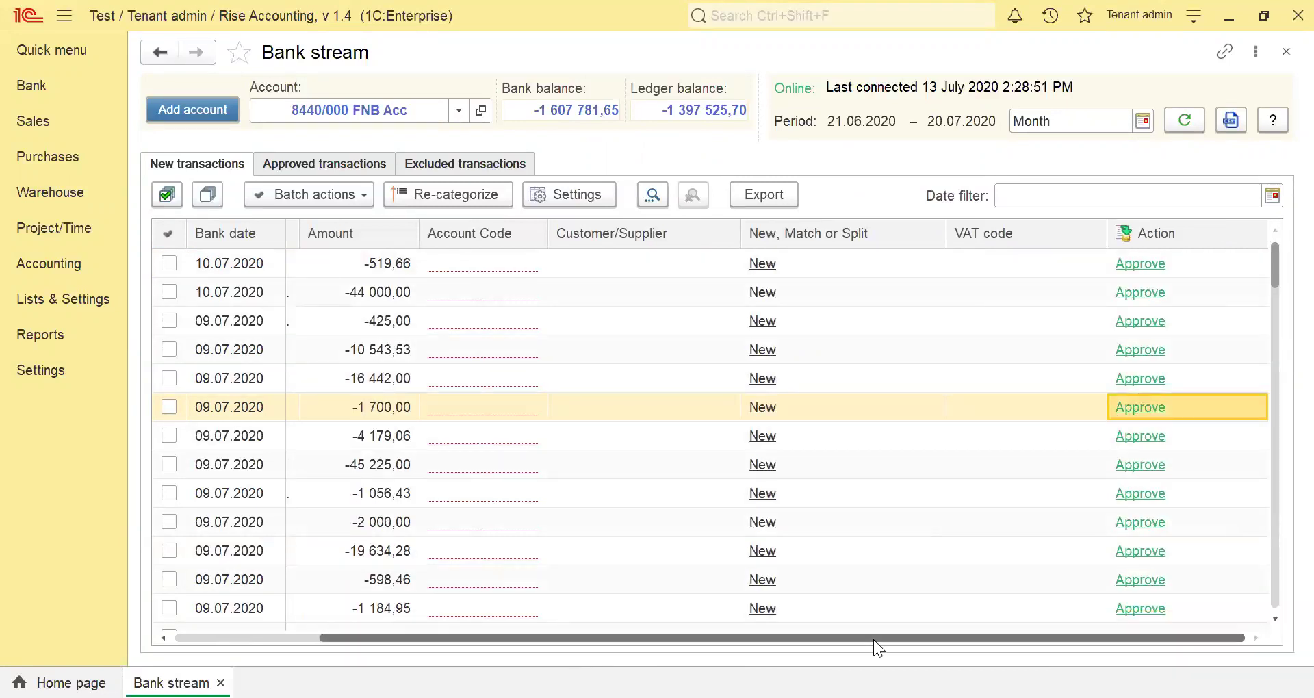
Show the Payment method column in the bank stream transaction list through the bank stream settings
left_click_drag(874, 639, 690, 645)
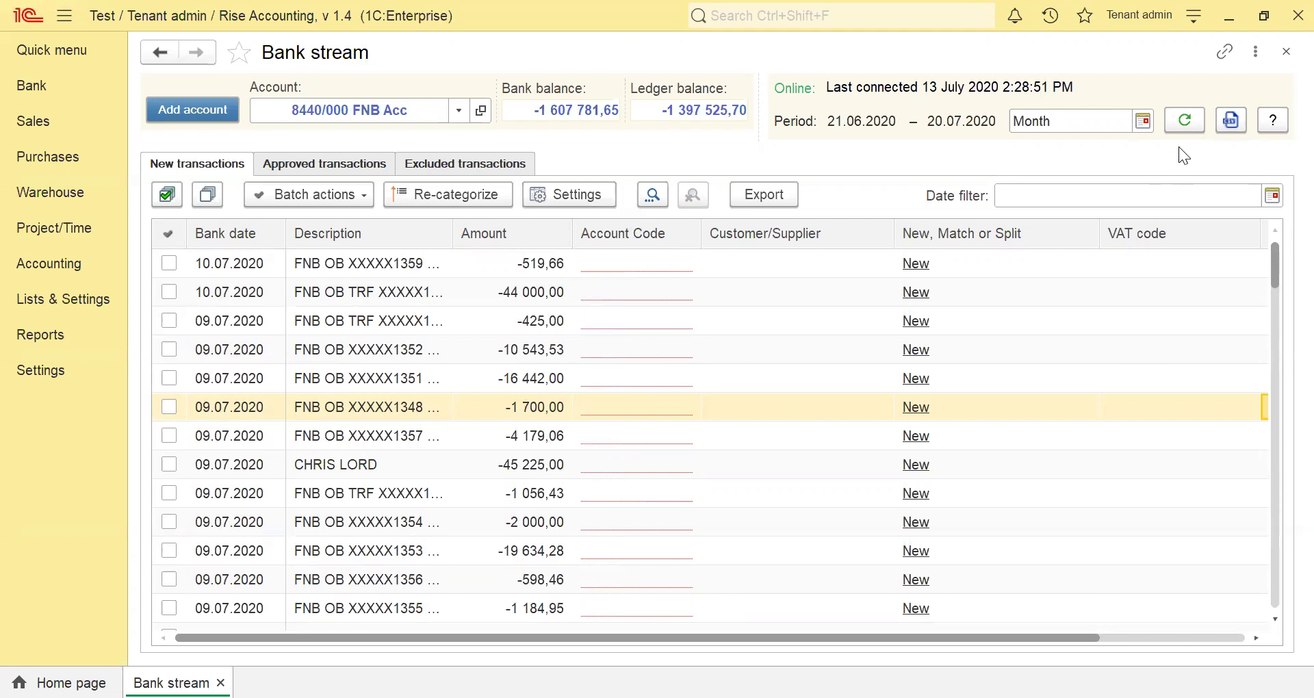
left_click(578, 205)
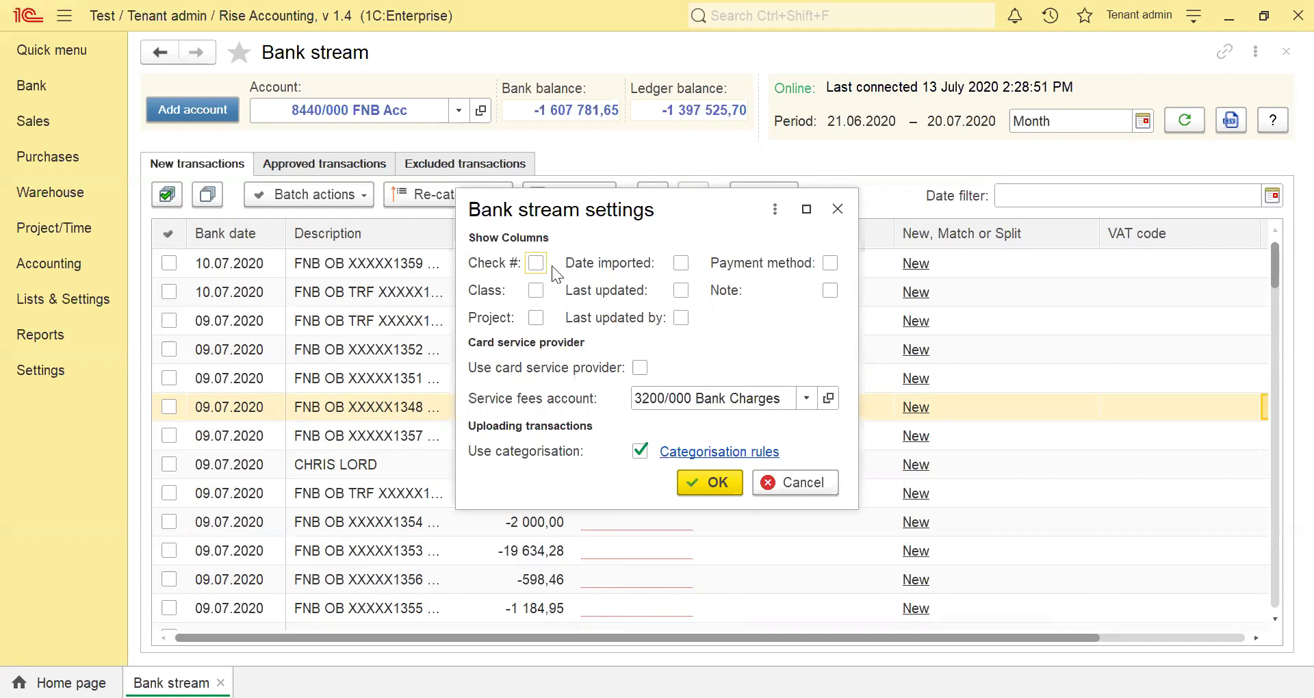
left_click(832, 267)
left_click(691, 484)
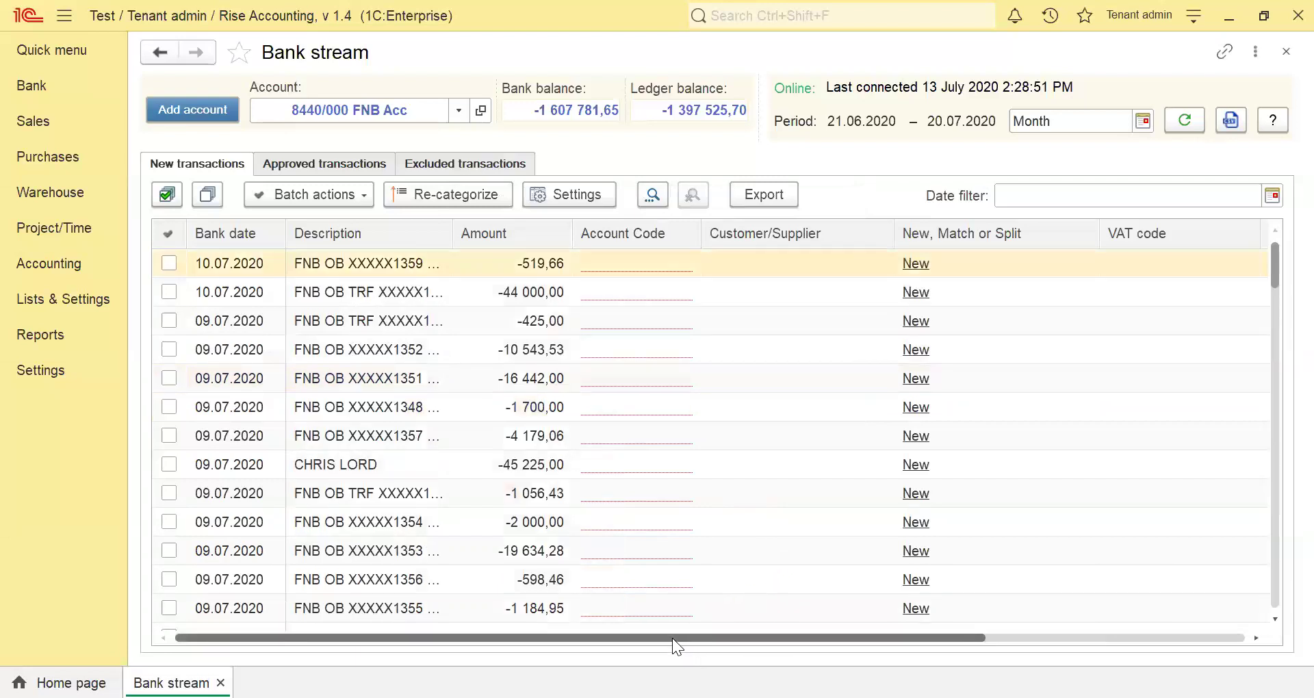
left_click_drag(709, 636, 942, 636)
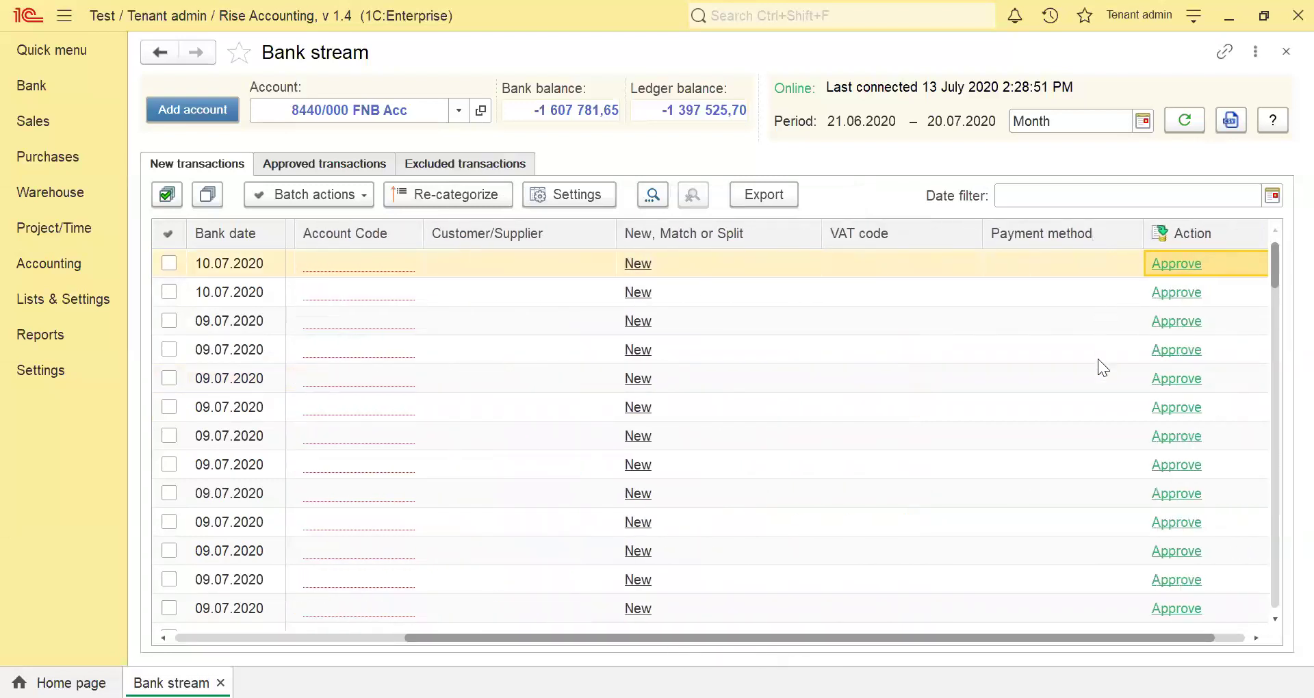
left_click_drag(1096, 633, 814, 611)
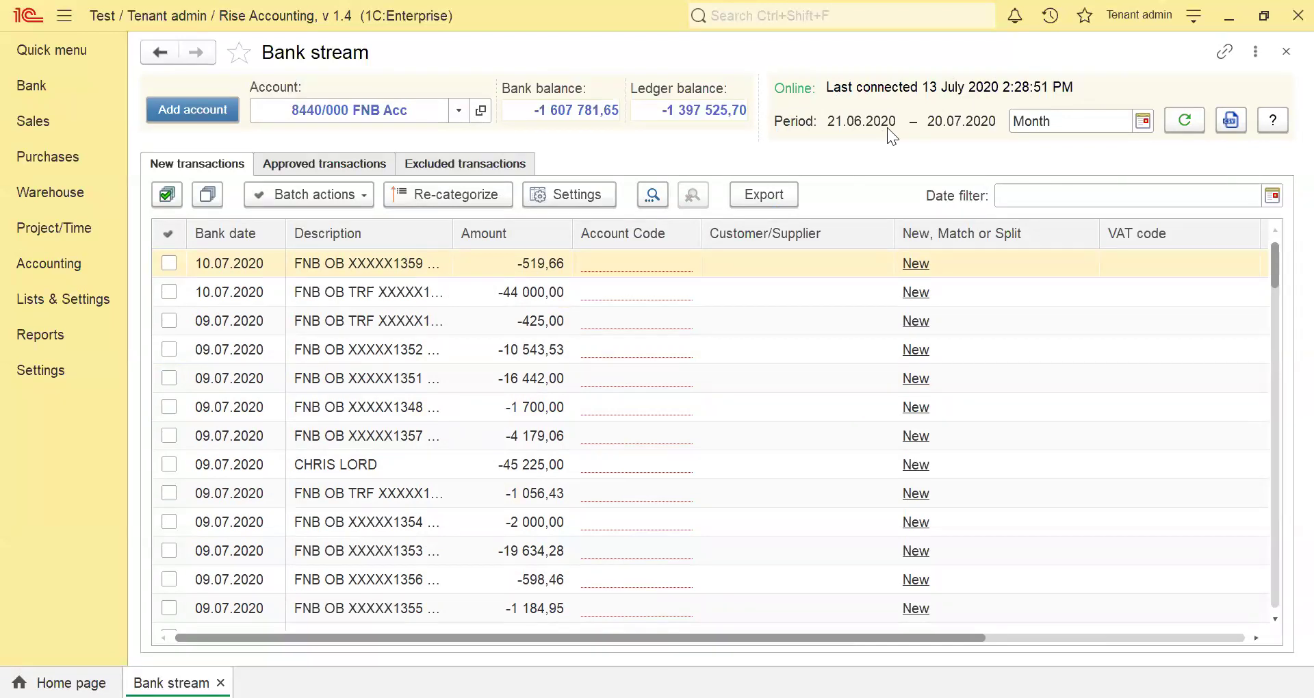
Set the bank stream period to 01.01.2020 – 20.07.2020
left_click(1136, 129)
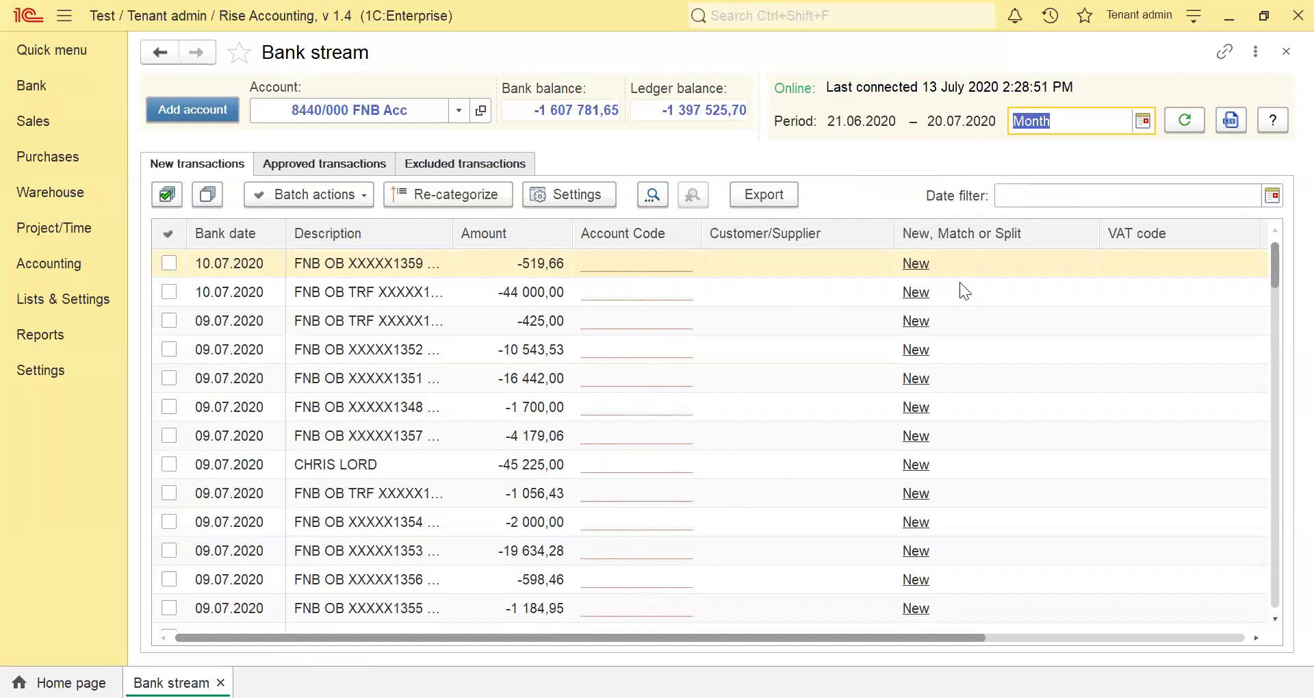
left_click(1142, 122)
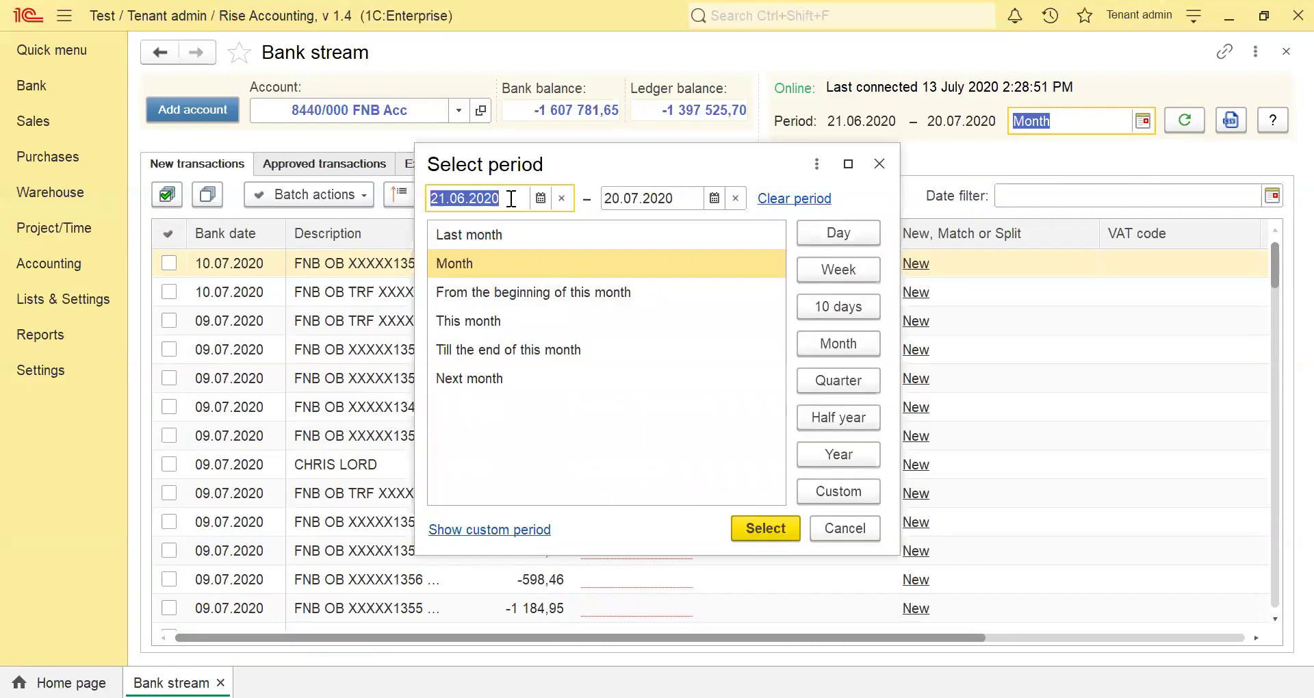
left_click(539, 200)
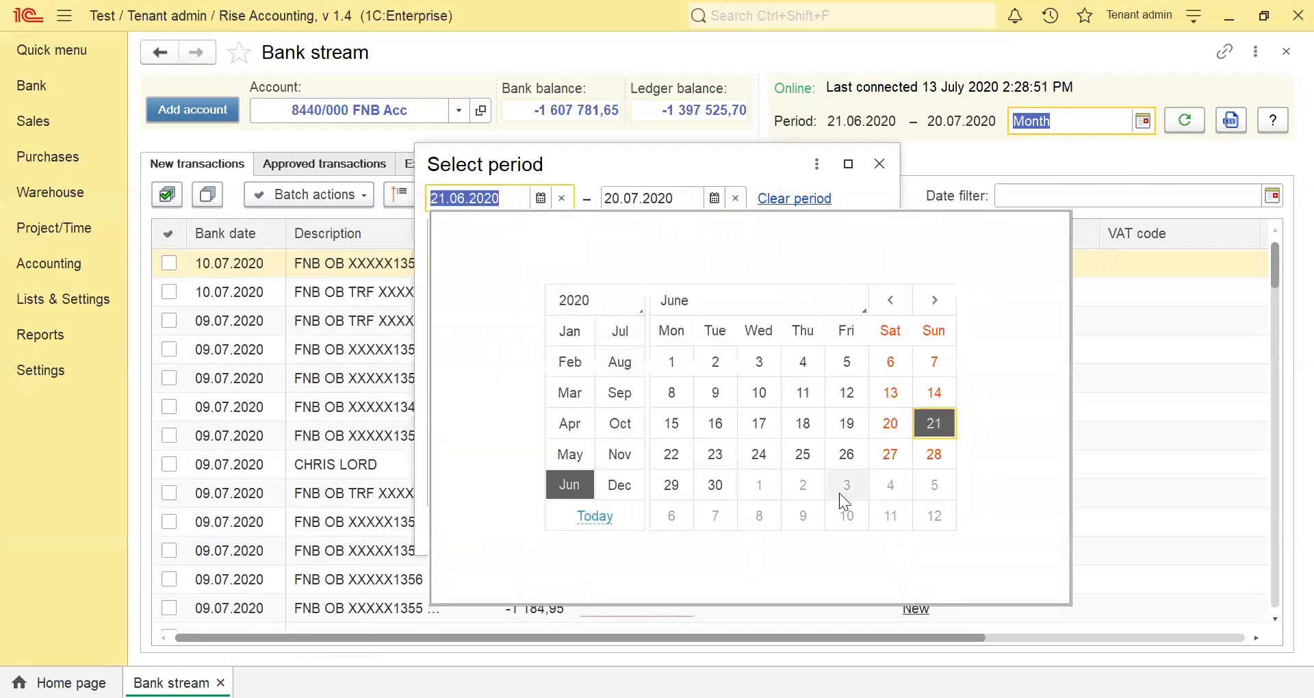
left_click(572, 337)
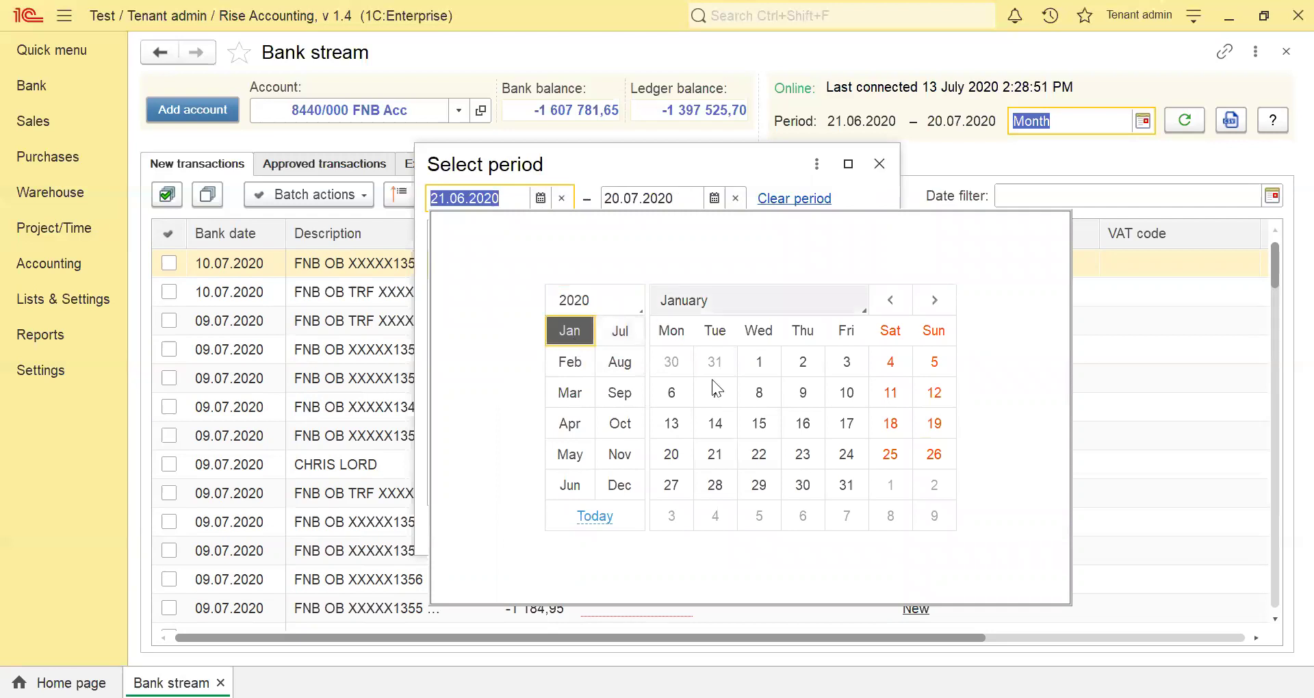
left_click(743, 360)
left_click(719, 205)
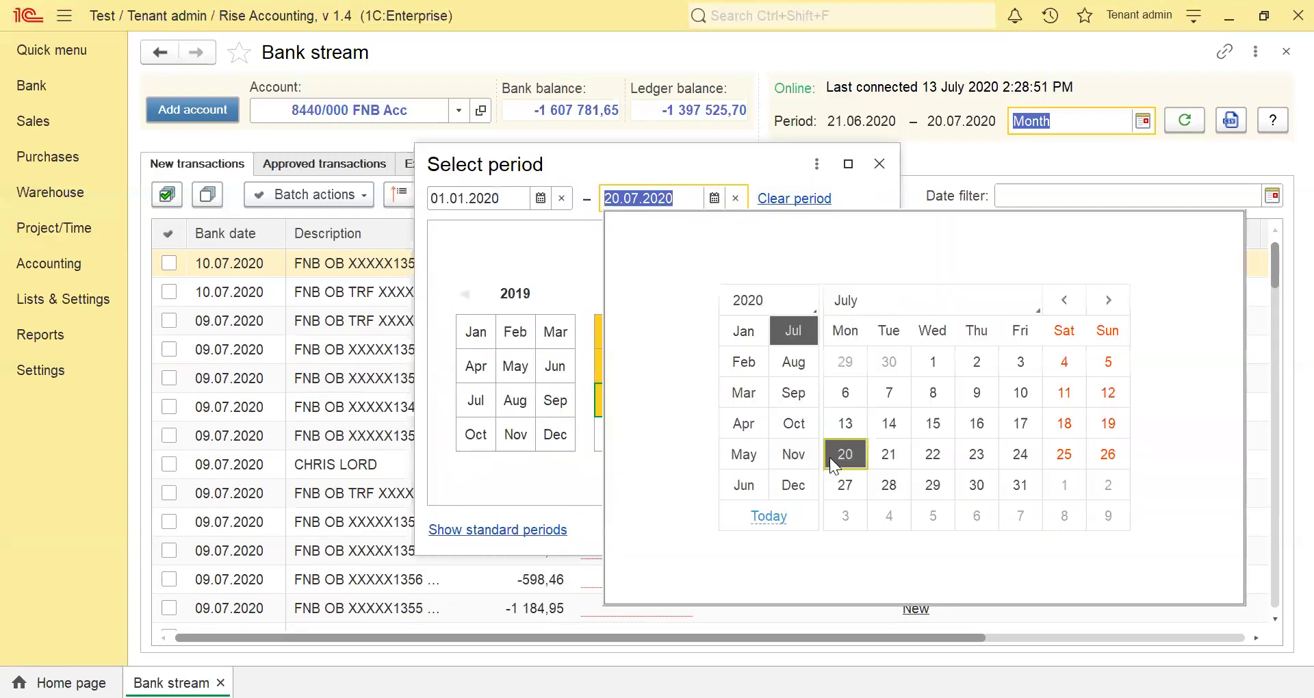
left_click(830, 457)
left_click(738, 528)
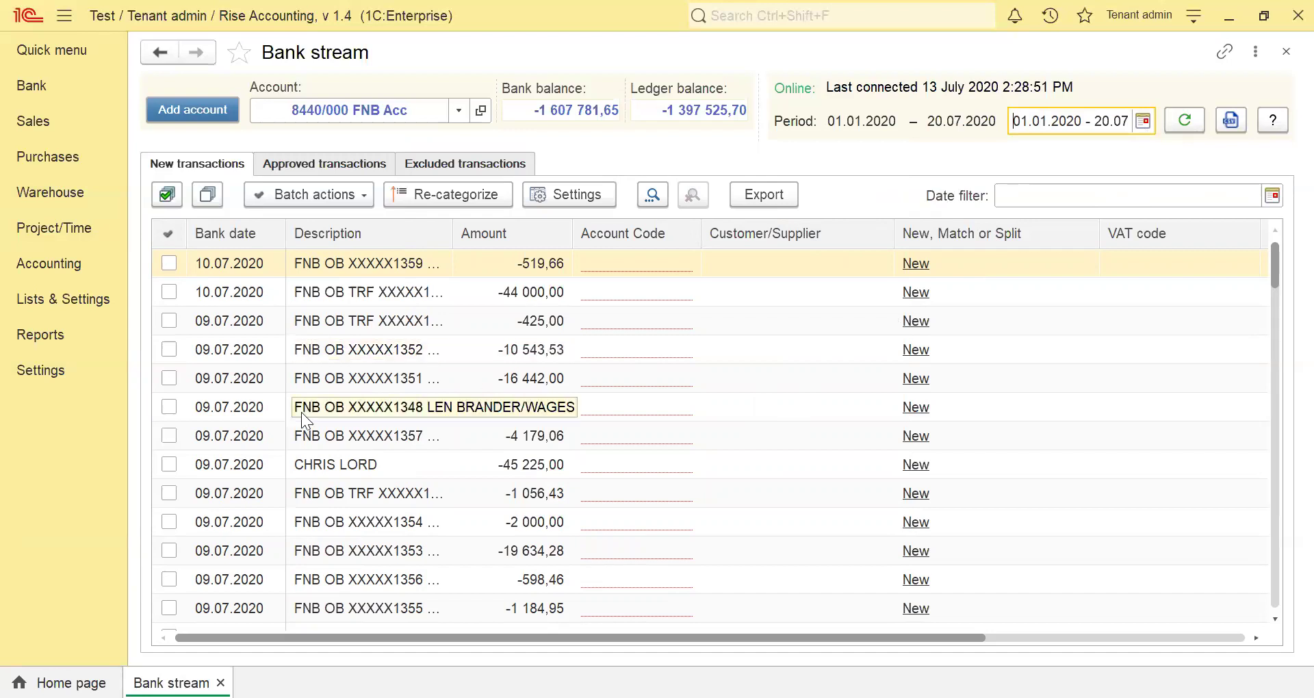
Assign Build It (Forest Drive) as the supplier of the -1 700,00 transaction of 09.07.2020
left_click(190, 412)
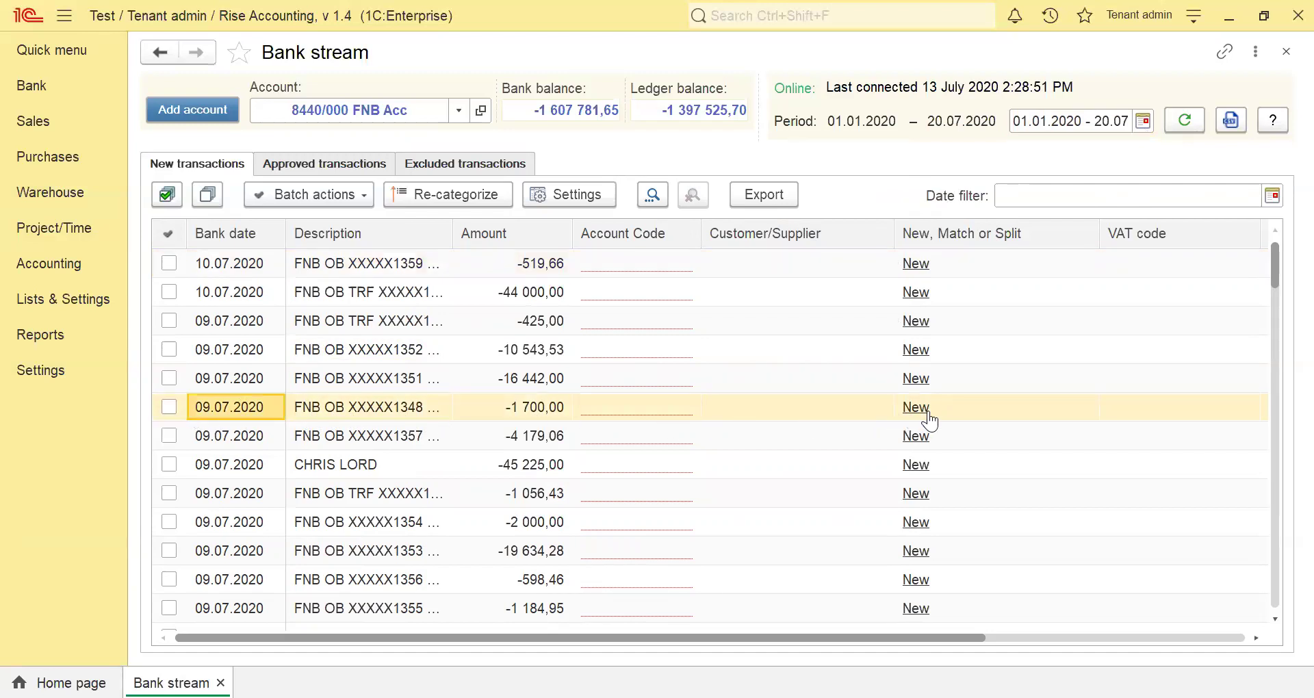
left_click(769, 412)
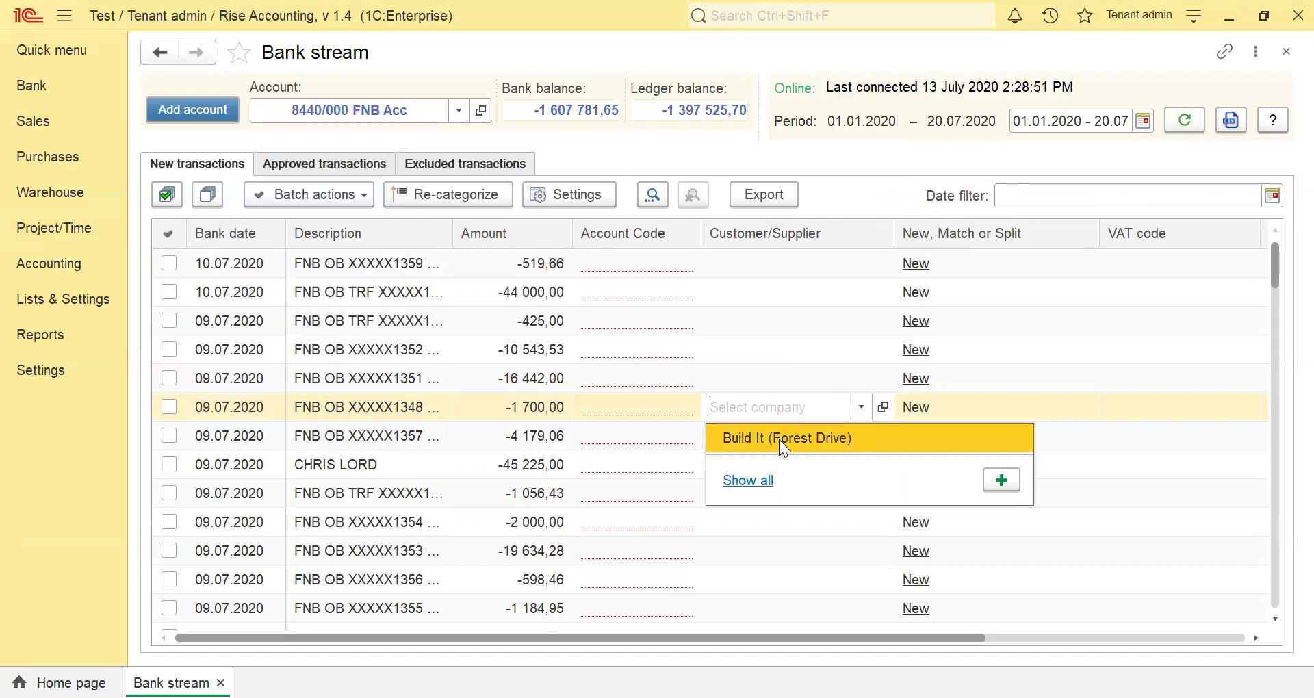
left_click(781, 442)
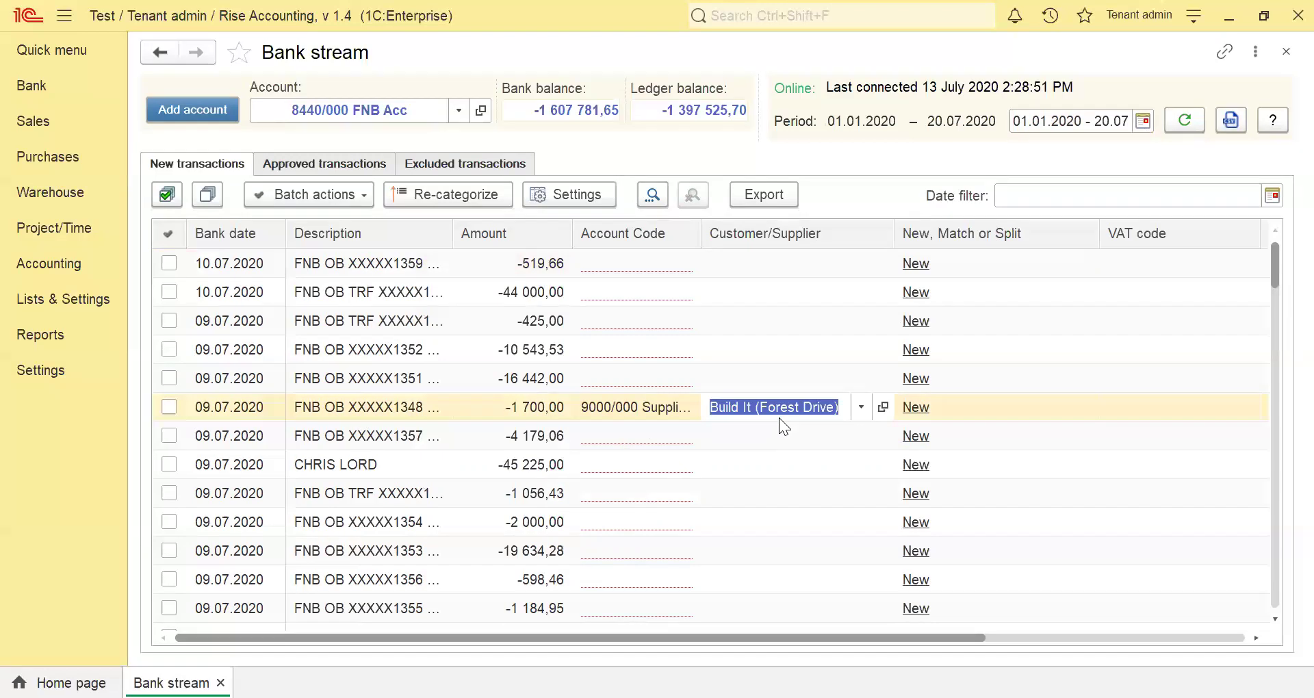
Match the -1 700,00 transaction to the supplier invoices of 562,00, 375,00, 286,00 and 430,50 dated 31.01.2020, and approve it
left_click(925, 410)
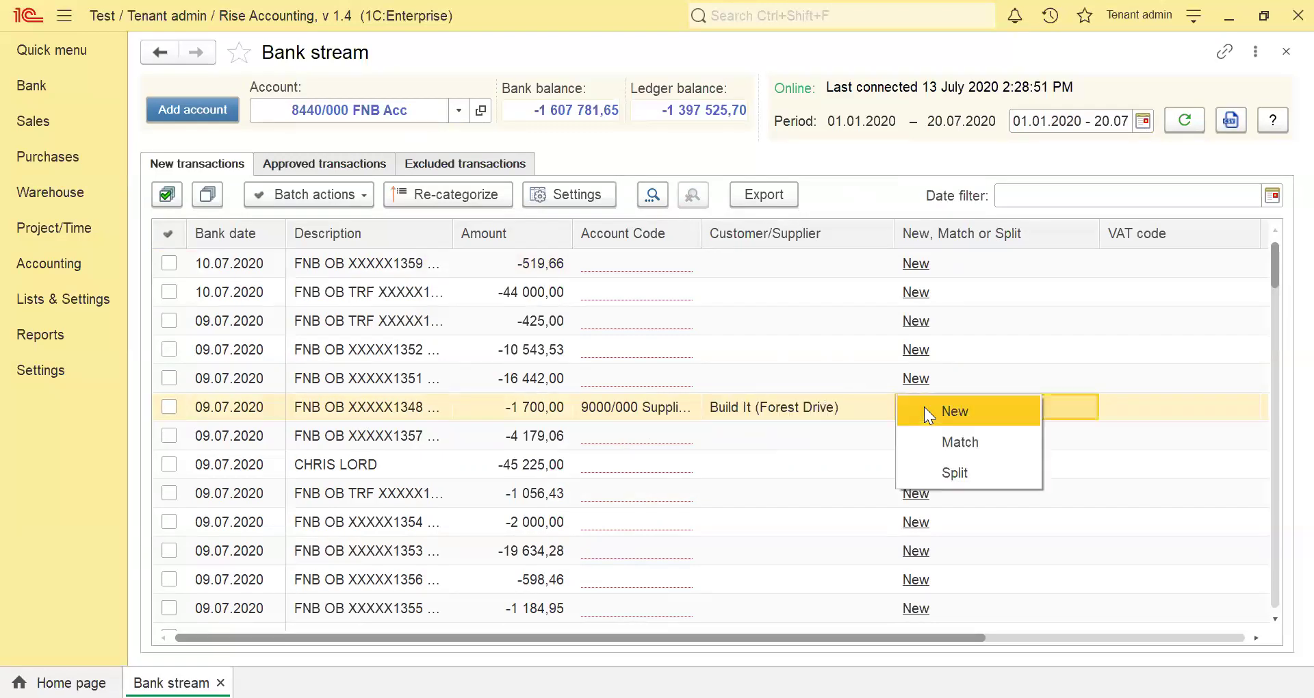
left_click(970, 440)
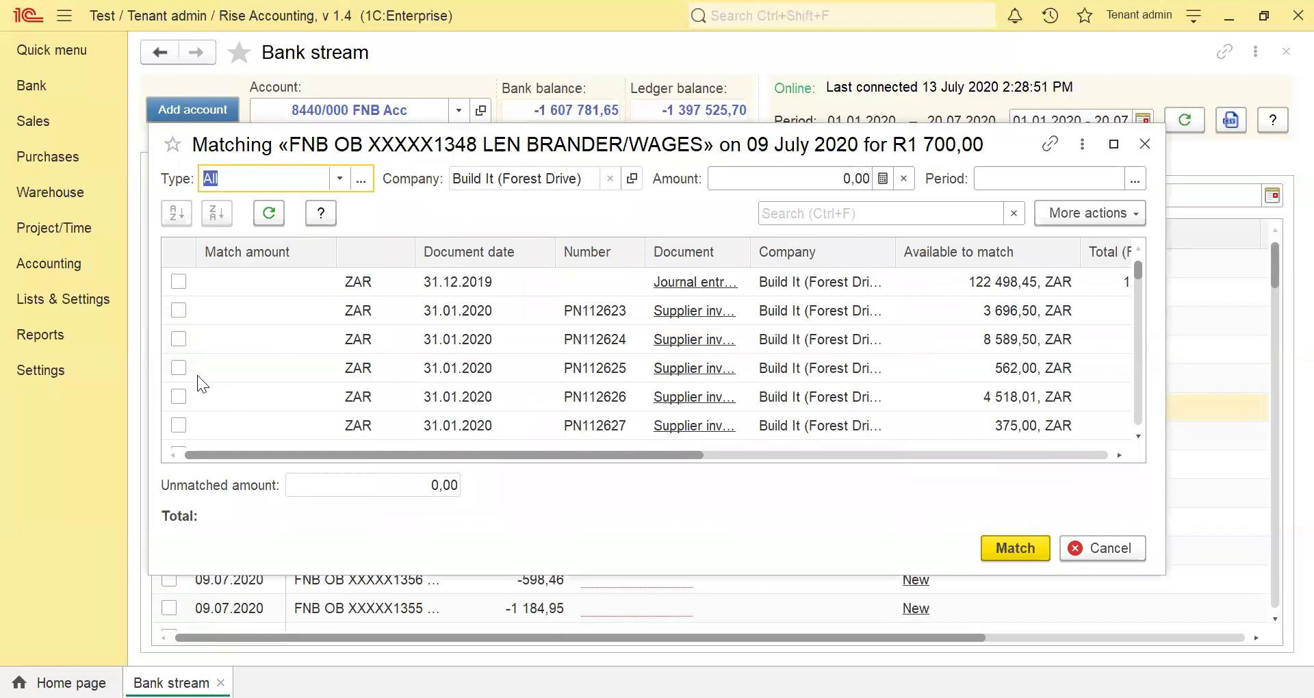
left_click(179, 367)
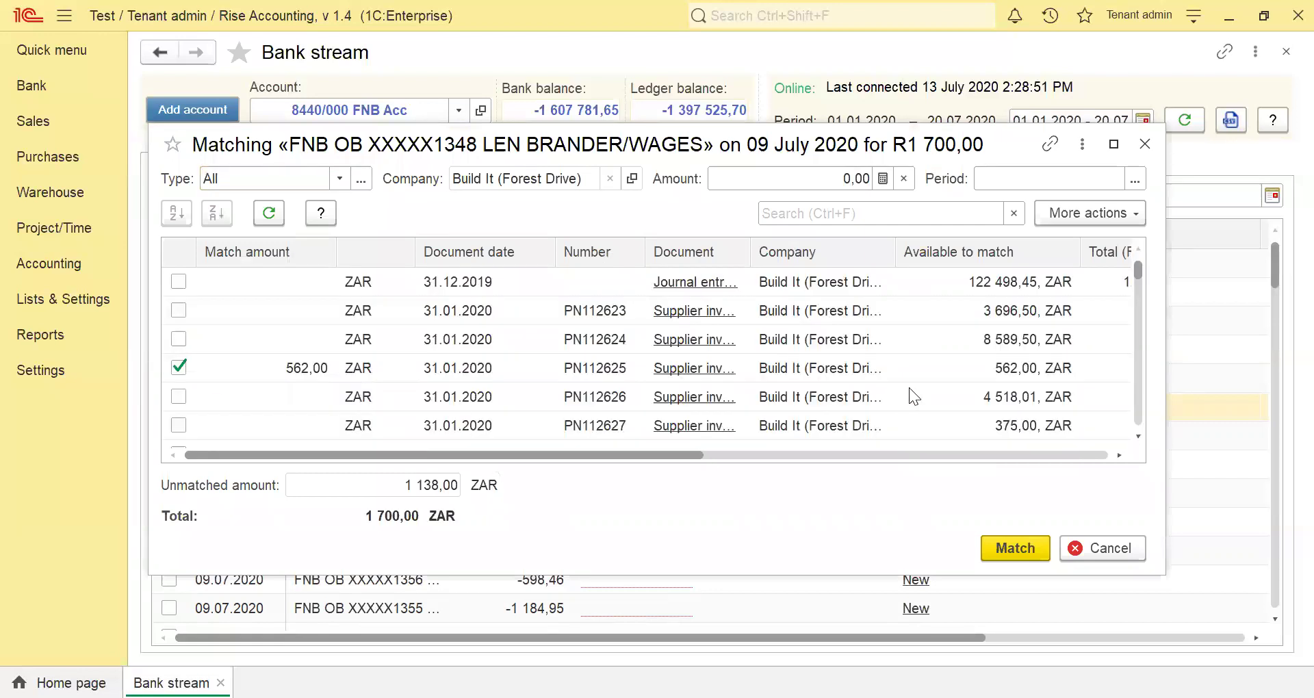
left_click(178, 424)
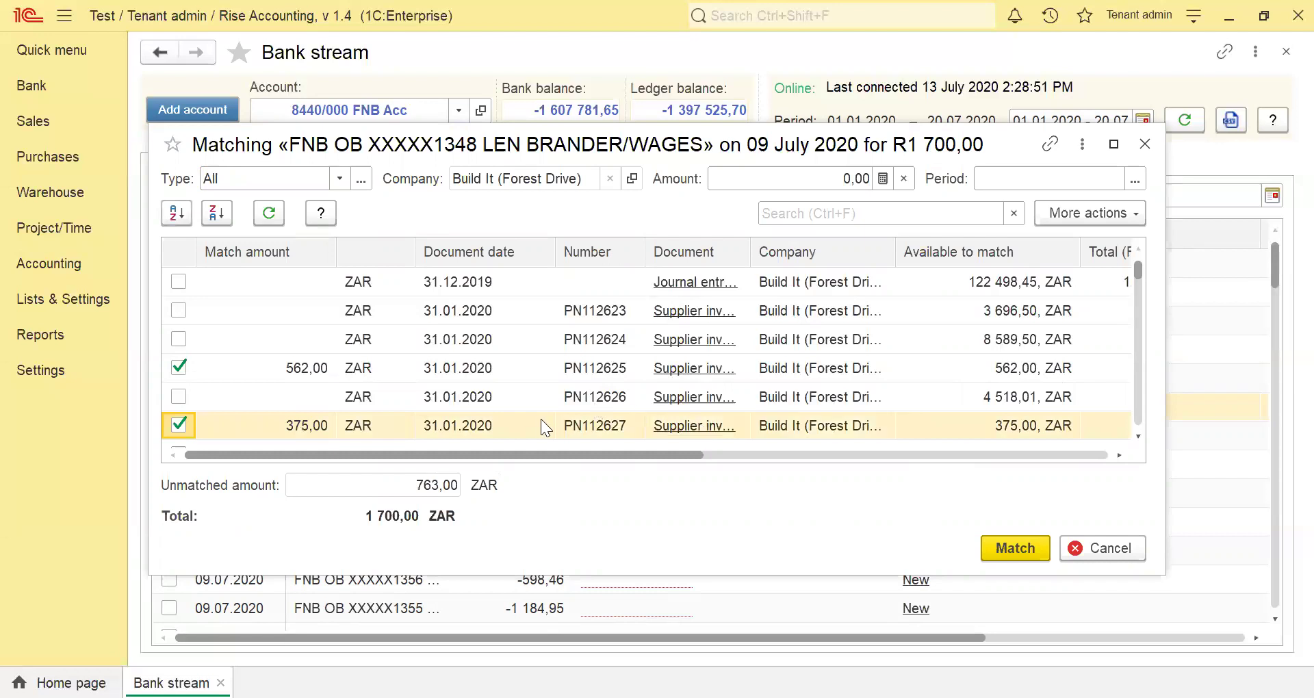
scroll(536, 419, "down", 2)
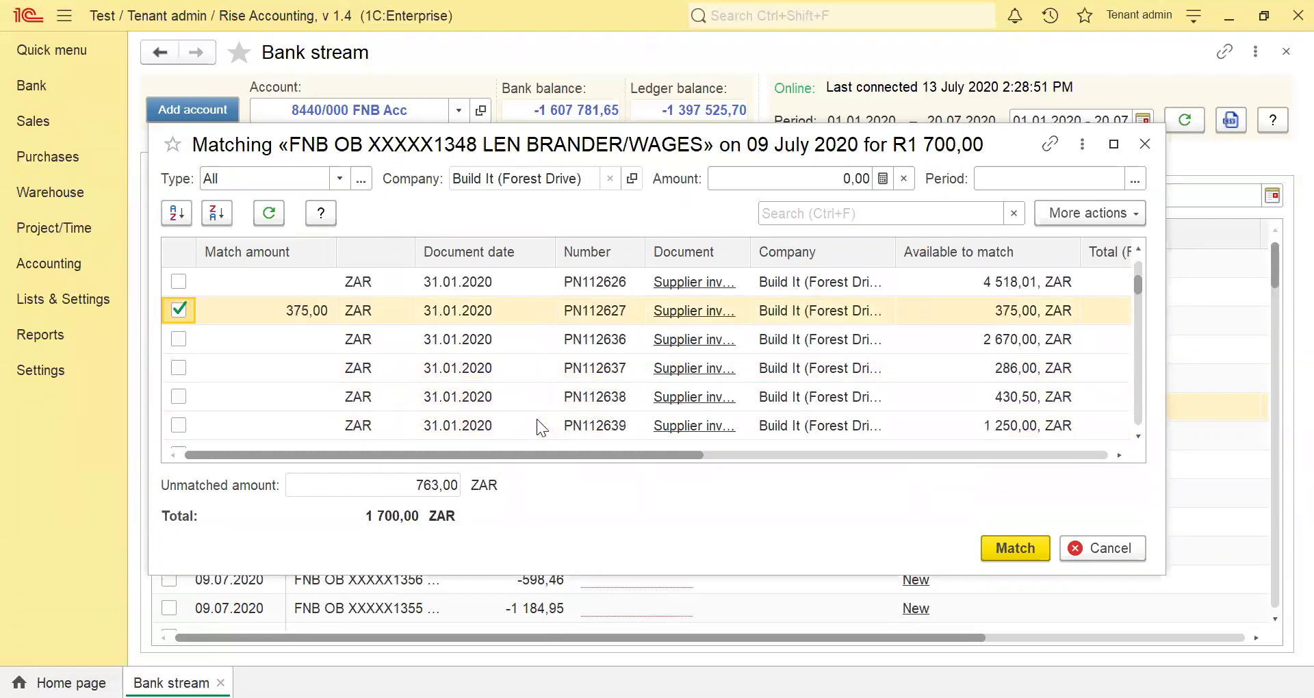
left_click(179, 368)
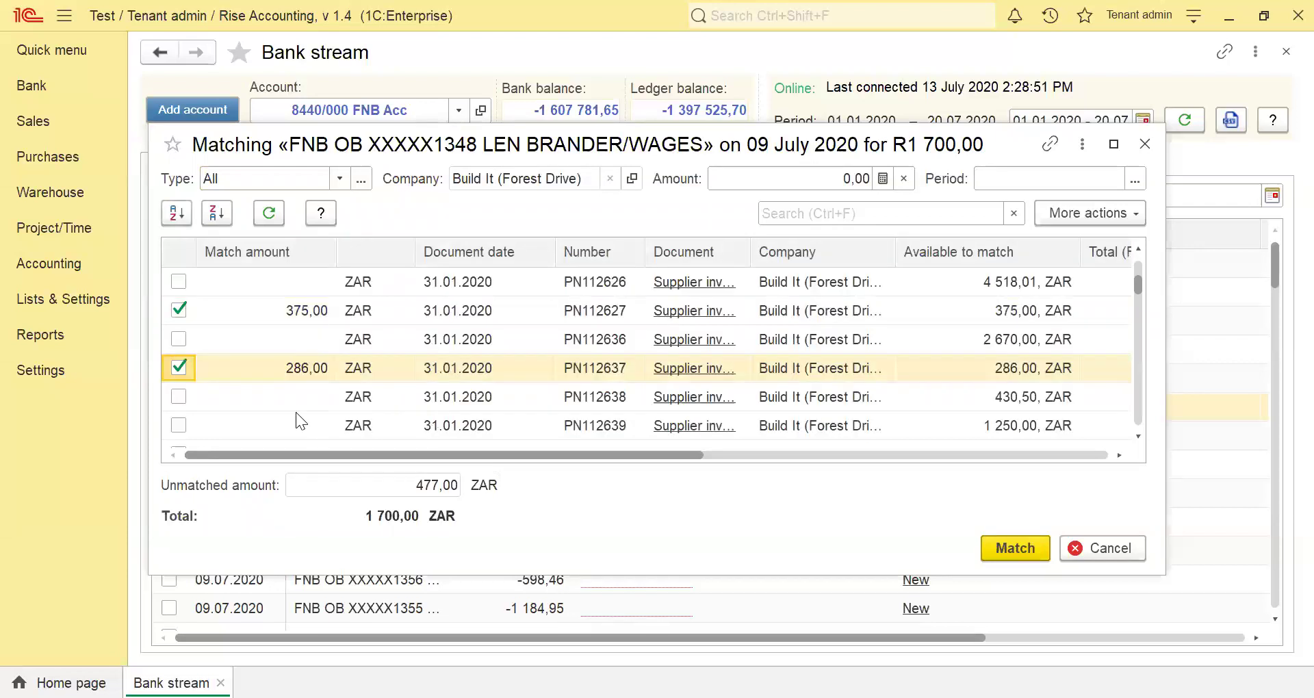
left_click(178, 396)
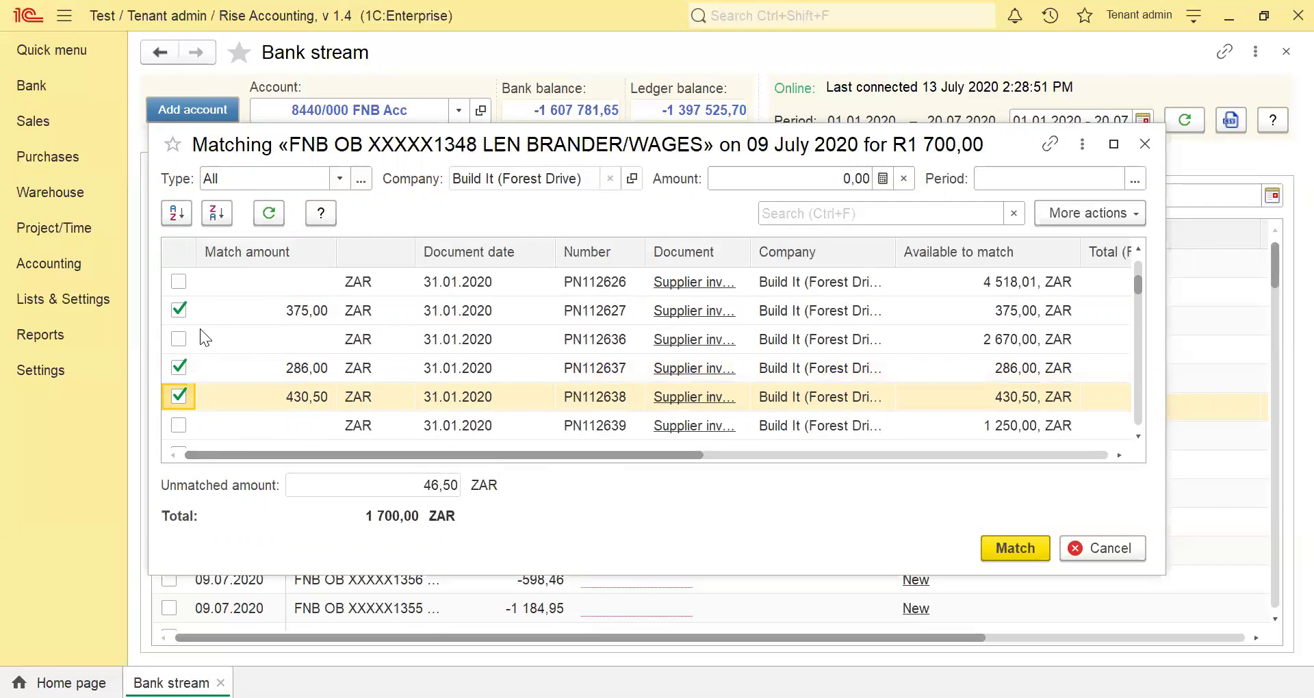
scroll(200, 329, "up", 1)
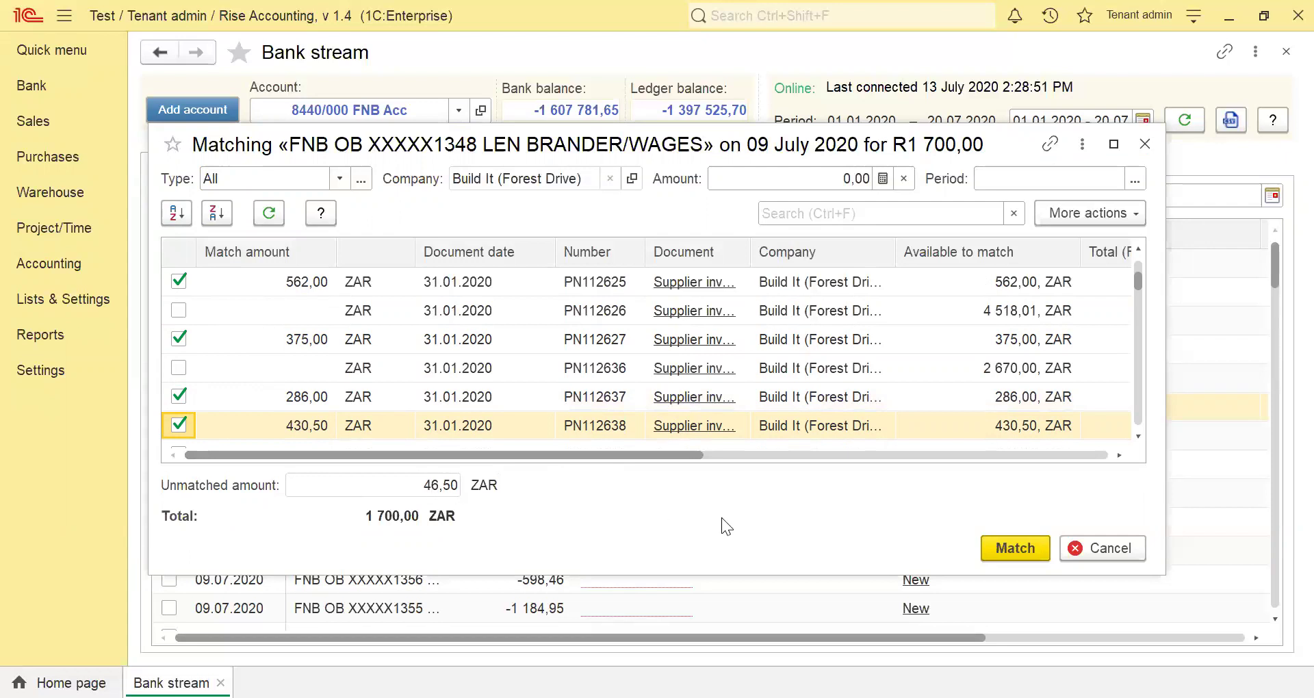
left_click(1009, 547)
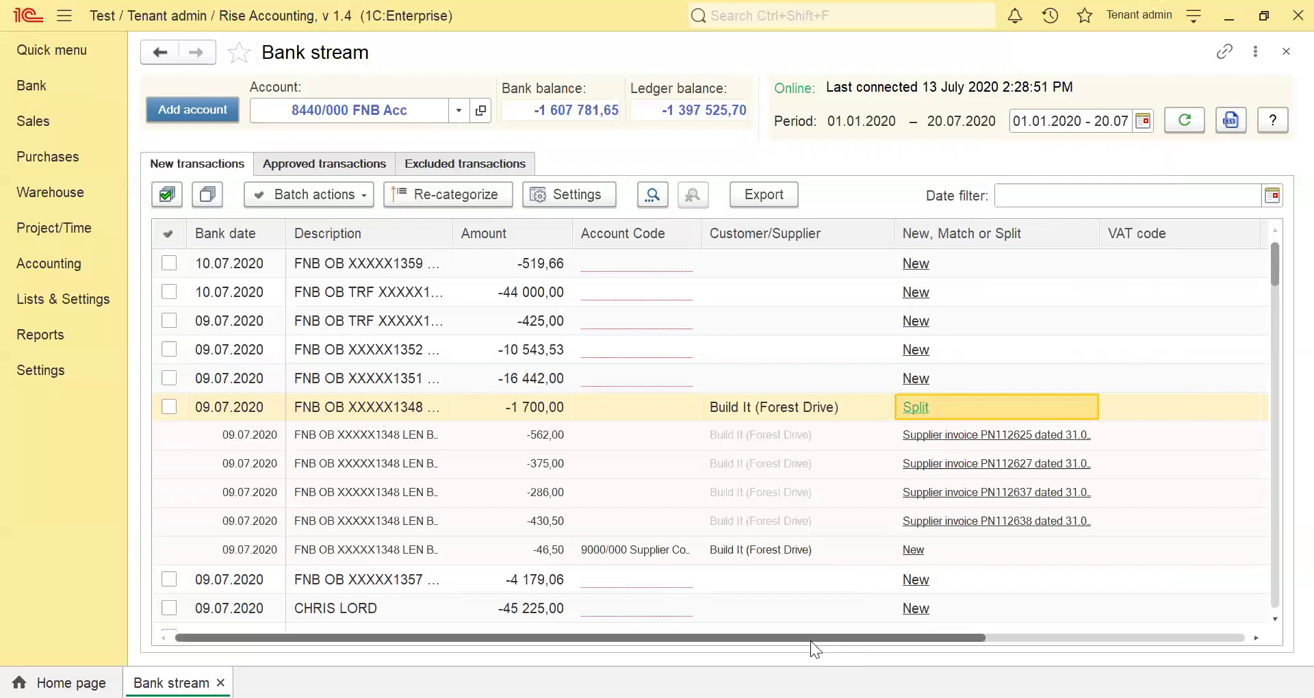
left_click_drag(814, 636, 1129, 630)
left_click(1159, 408)
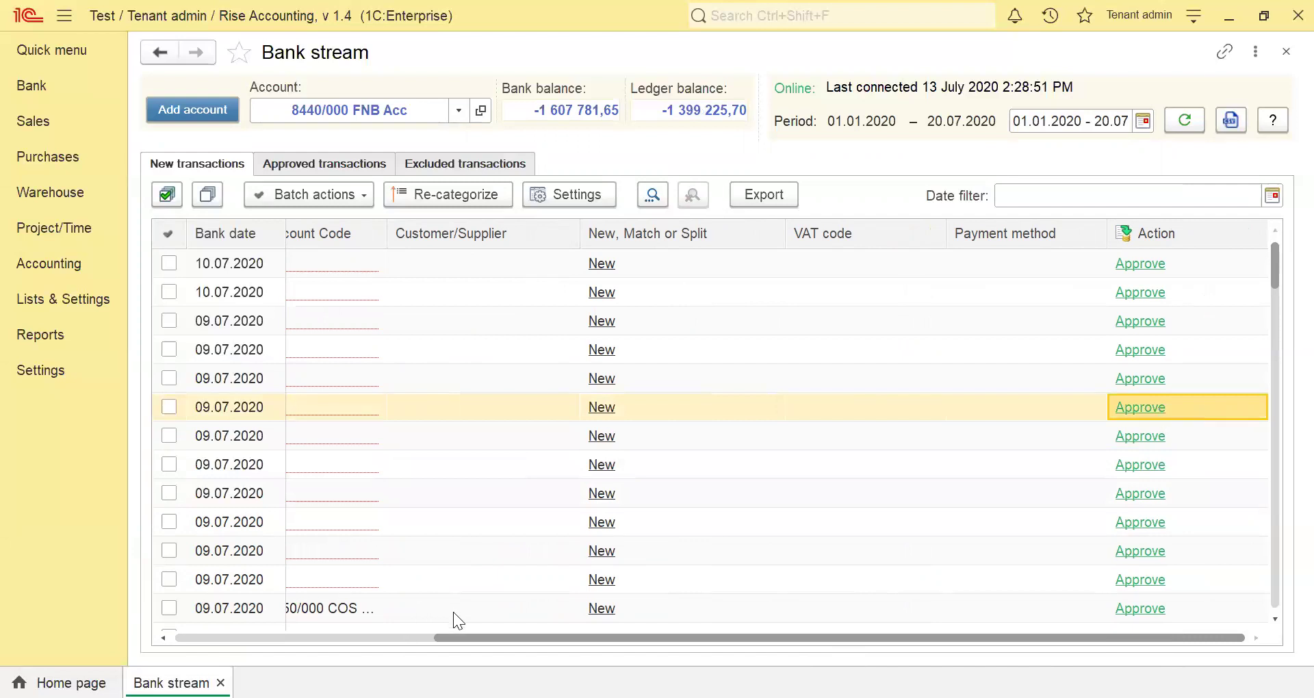
Start a split of the -4 179,06 transaction of 09.07.2020 and add a line for the company Build It (Forest Drive)
left_click_drag(458, 638, 152, 644)
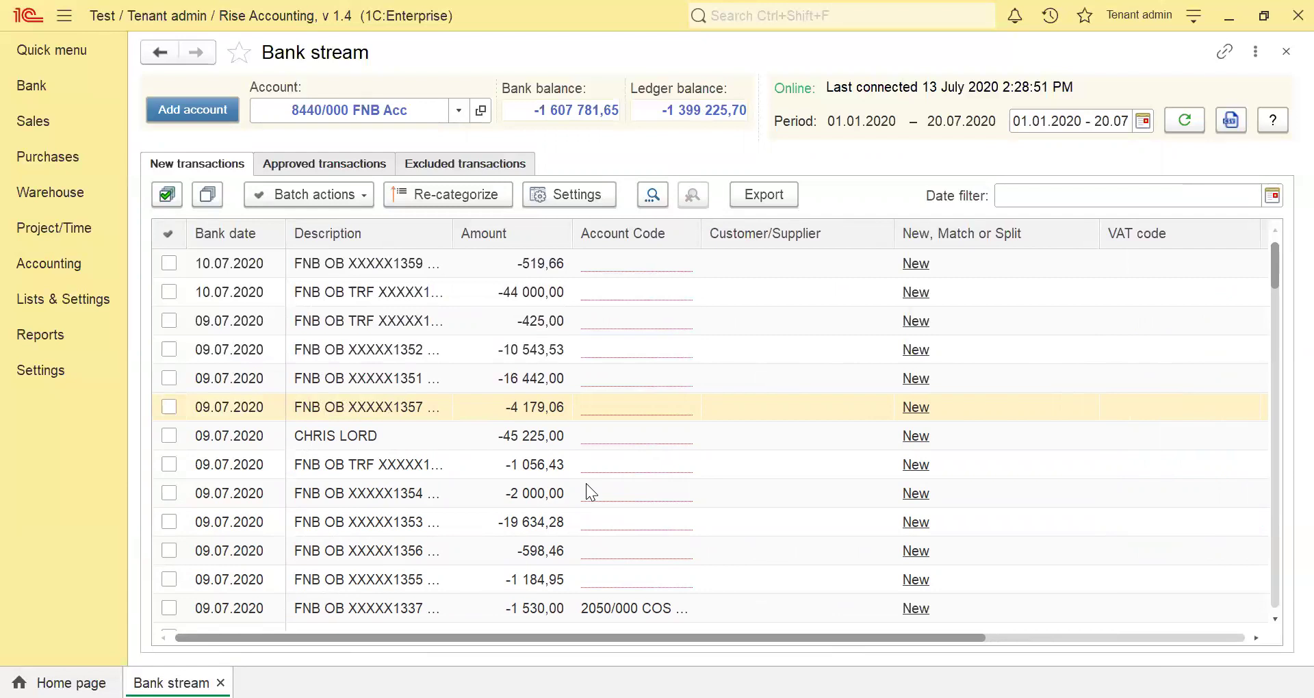
left_click(923, 414)
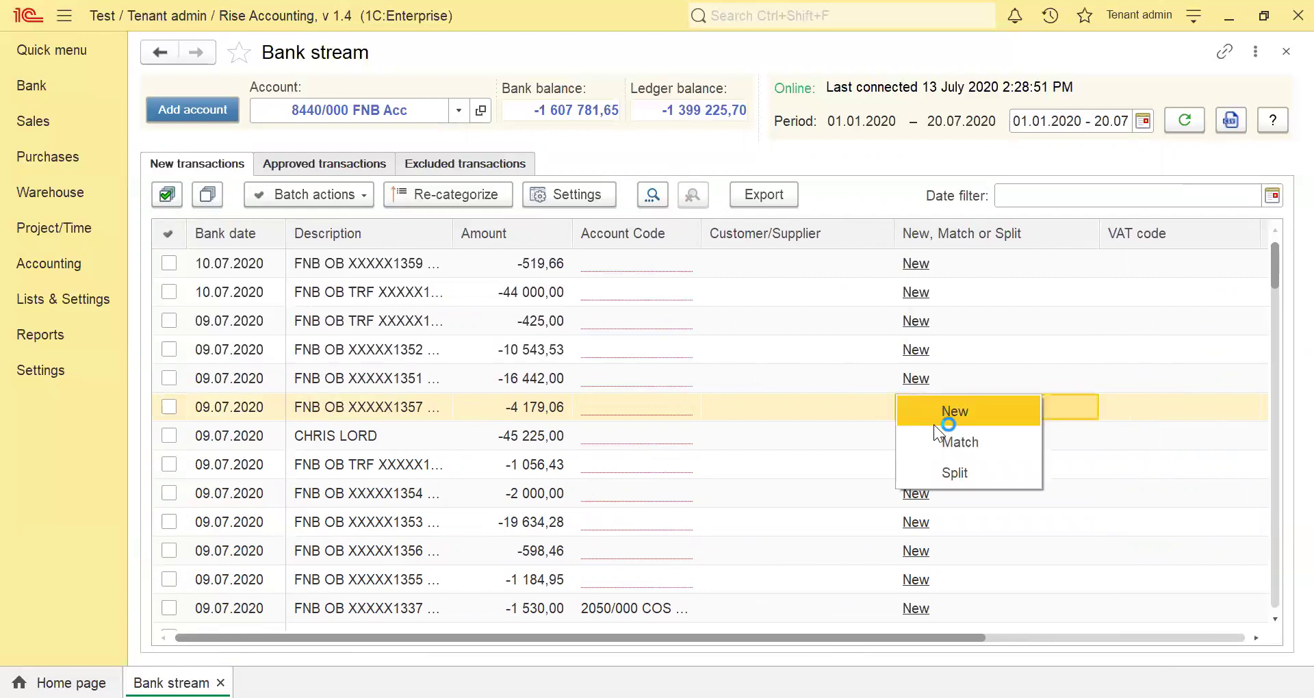
left_click(948, 473)
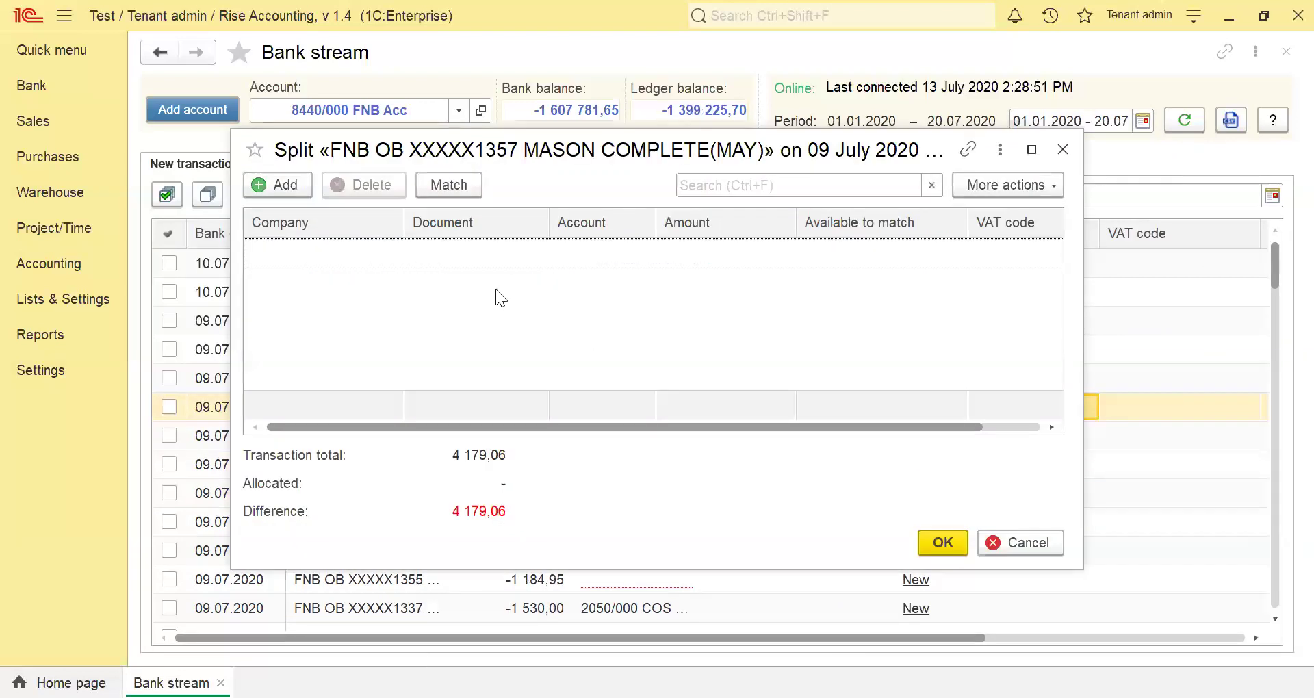
left_click(258, 186)
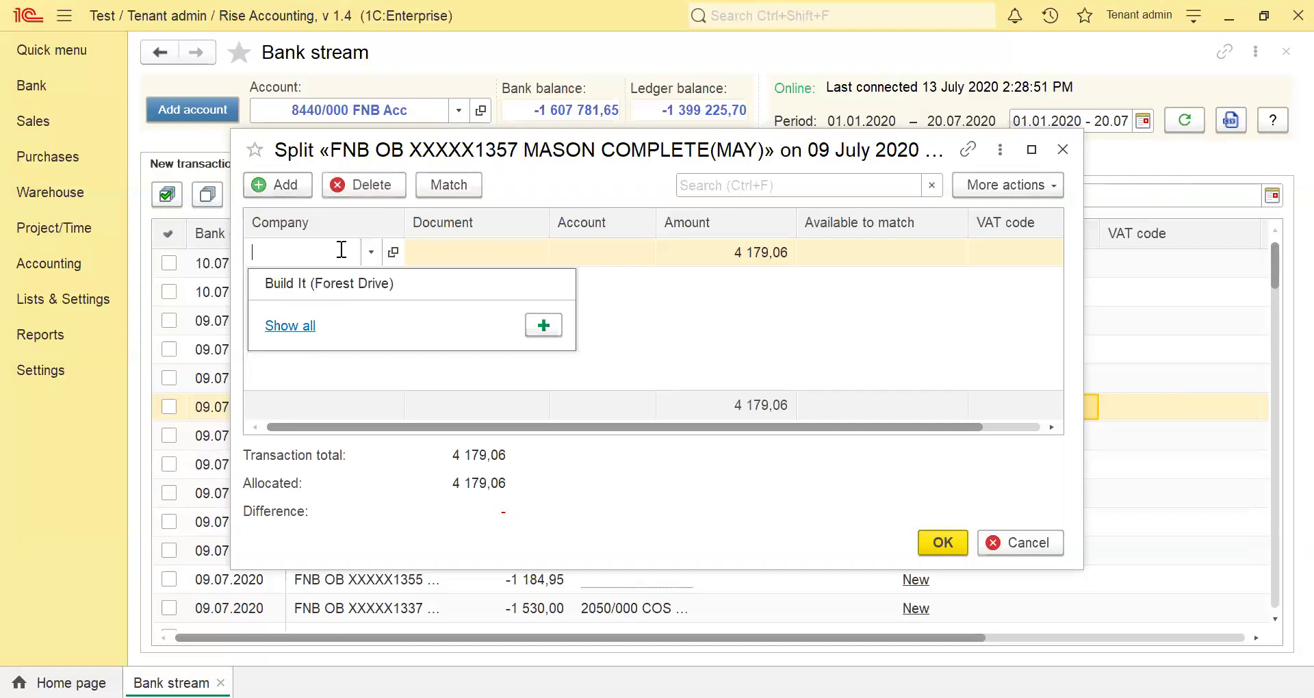
left_click(361, 287)
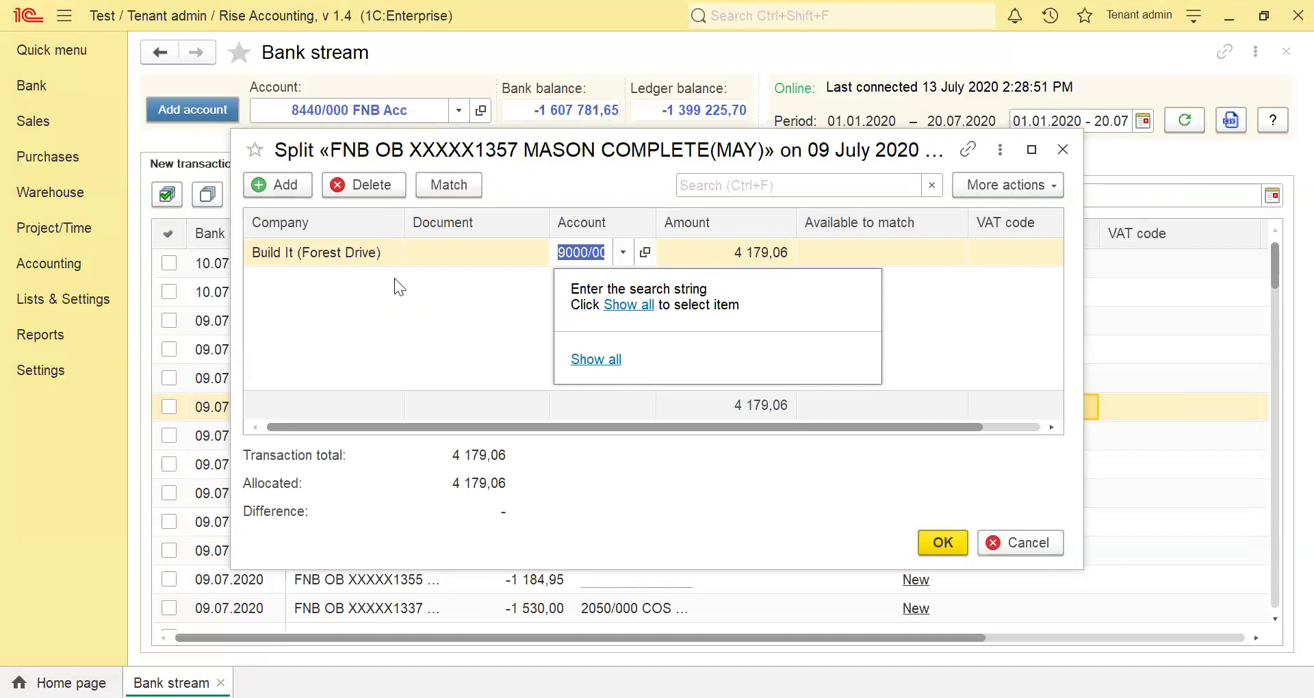
Match the split line to the Build It (Forest Drive) supplier invoice of 2 670,00 dated 31.01.2020 and accept the split
left_click(434, 255)
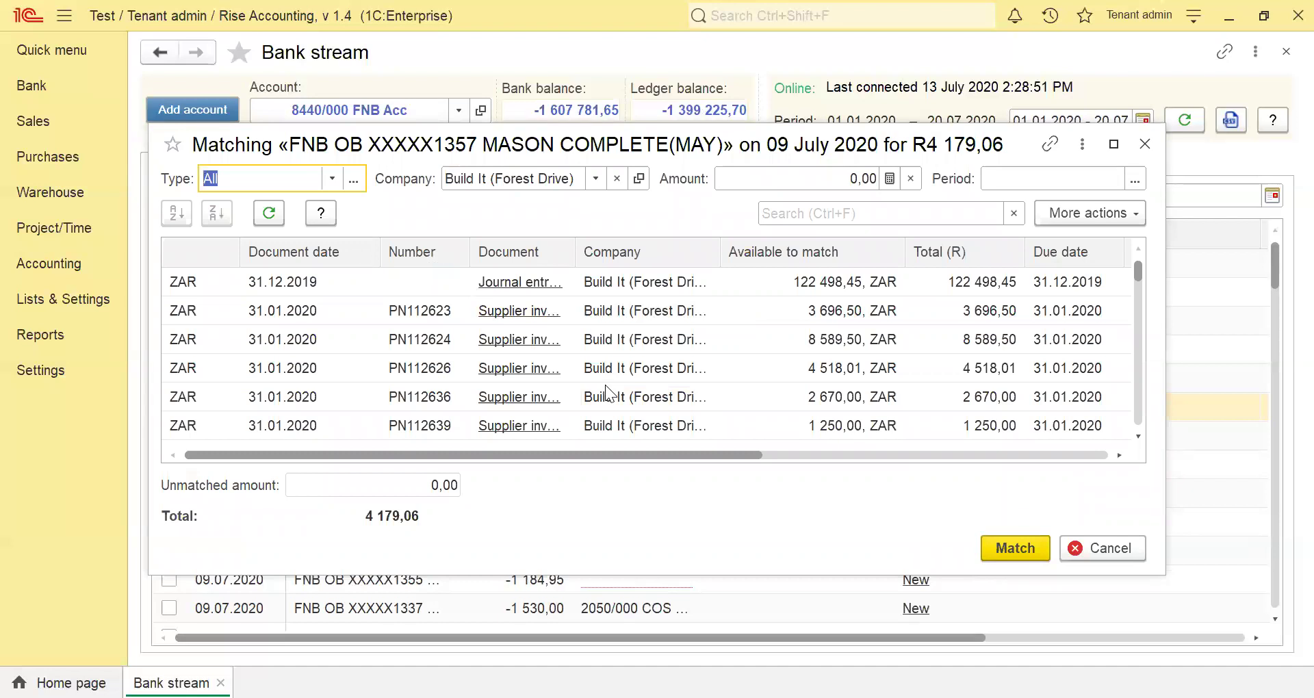
scroll(605, 385, "down", 5)
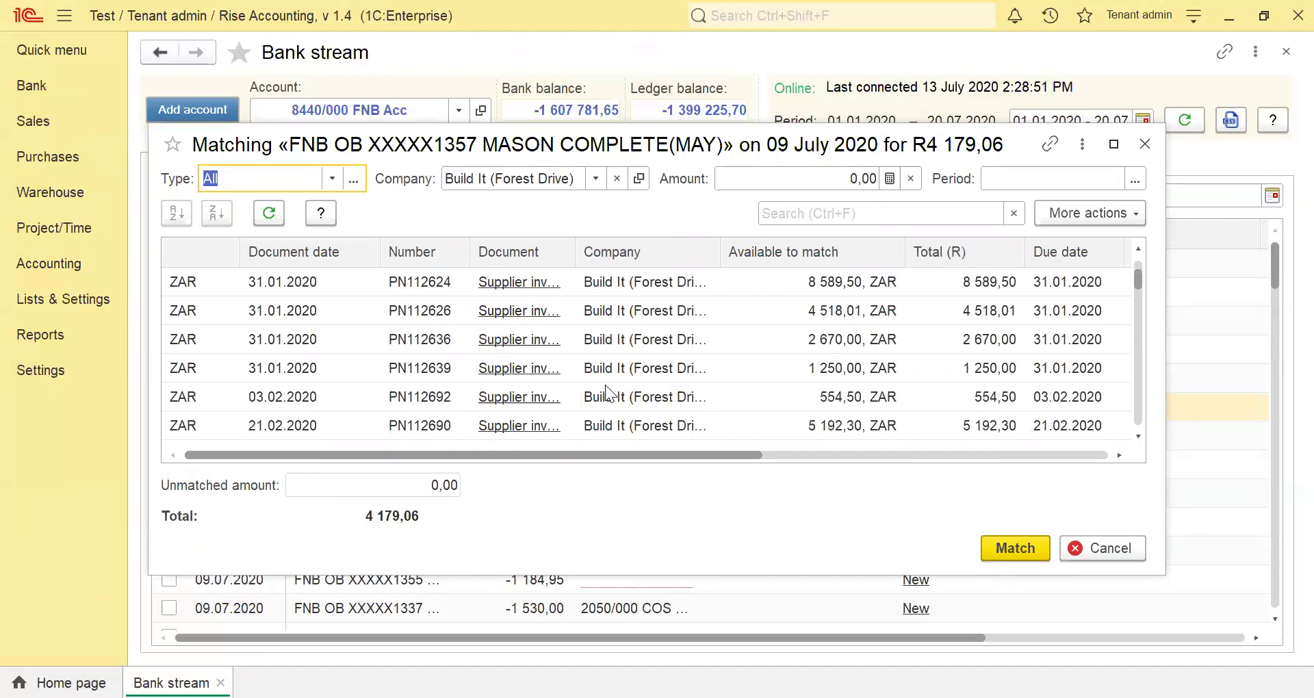
scroll(605, 385, "down", 1)
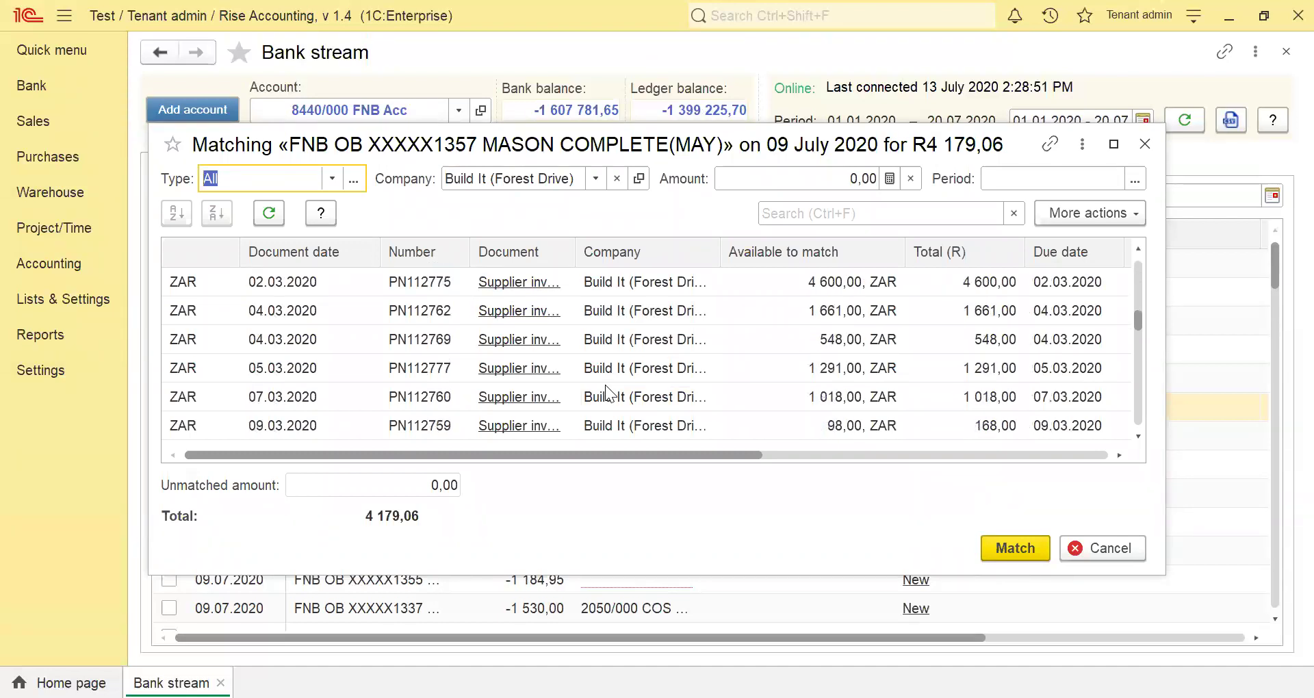
scroll(605, 385, "up", 6)
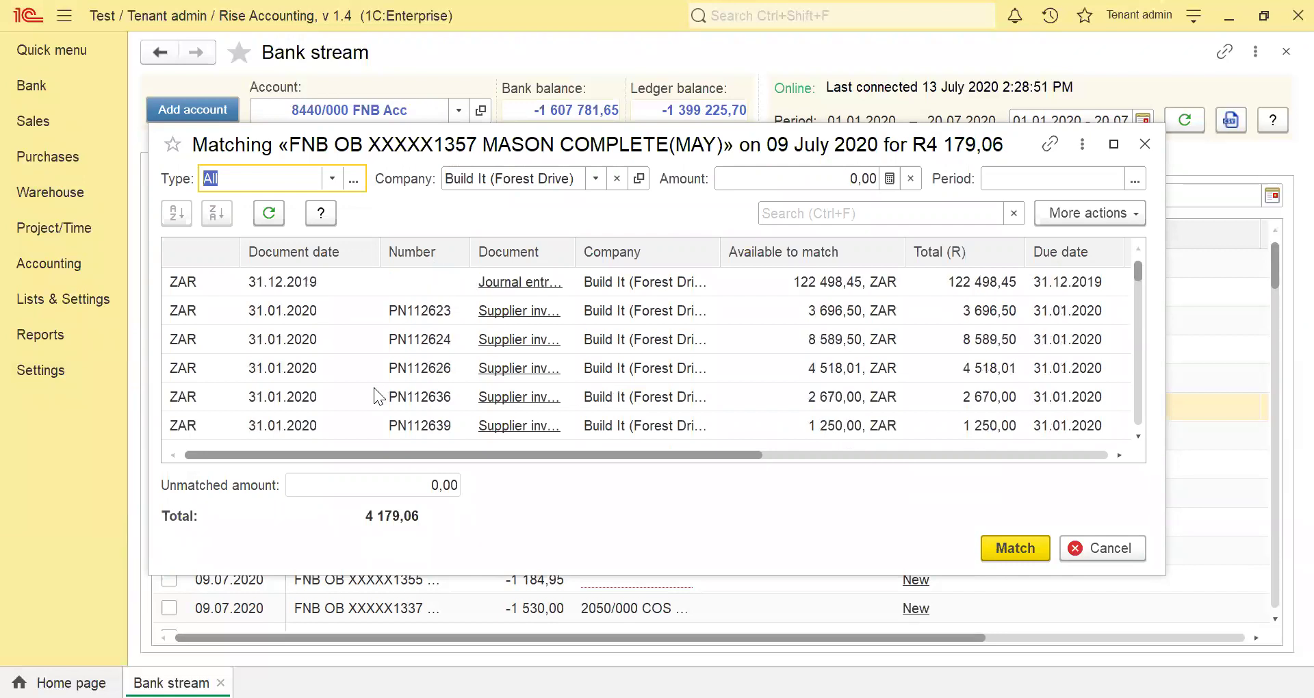
left_click(306, 402)
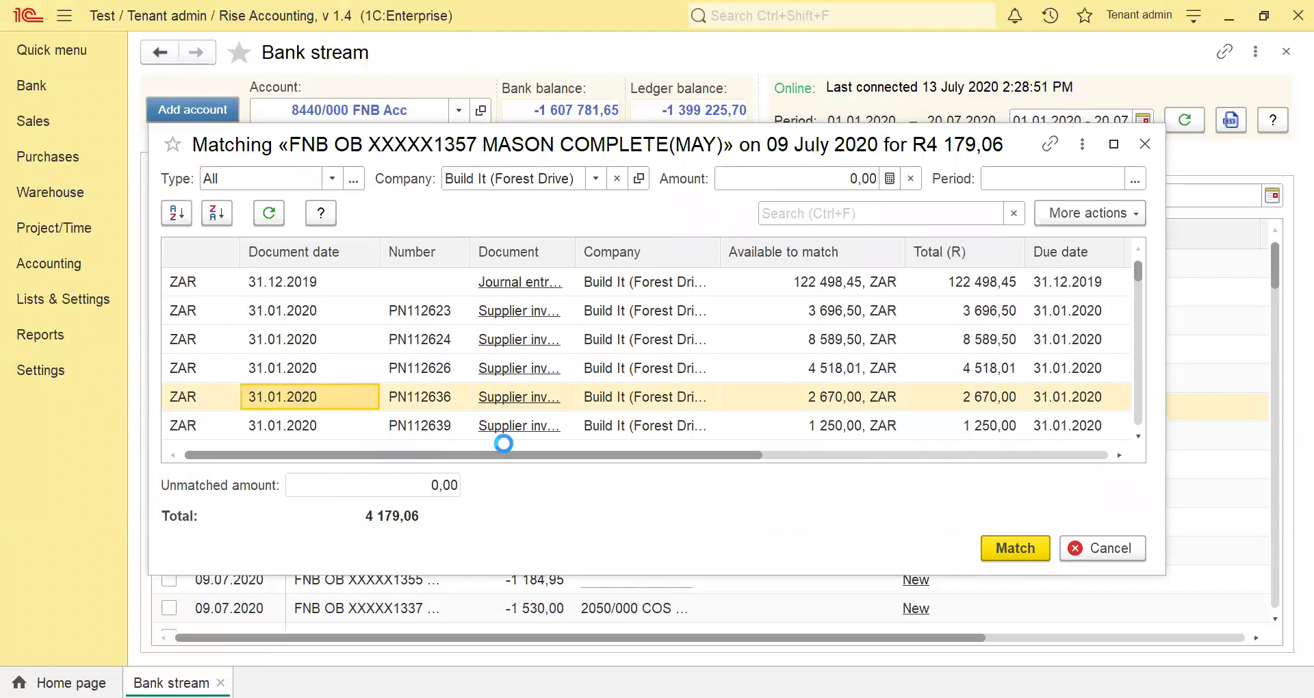
key("Return")
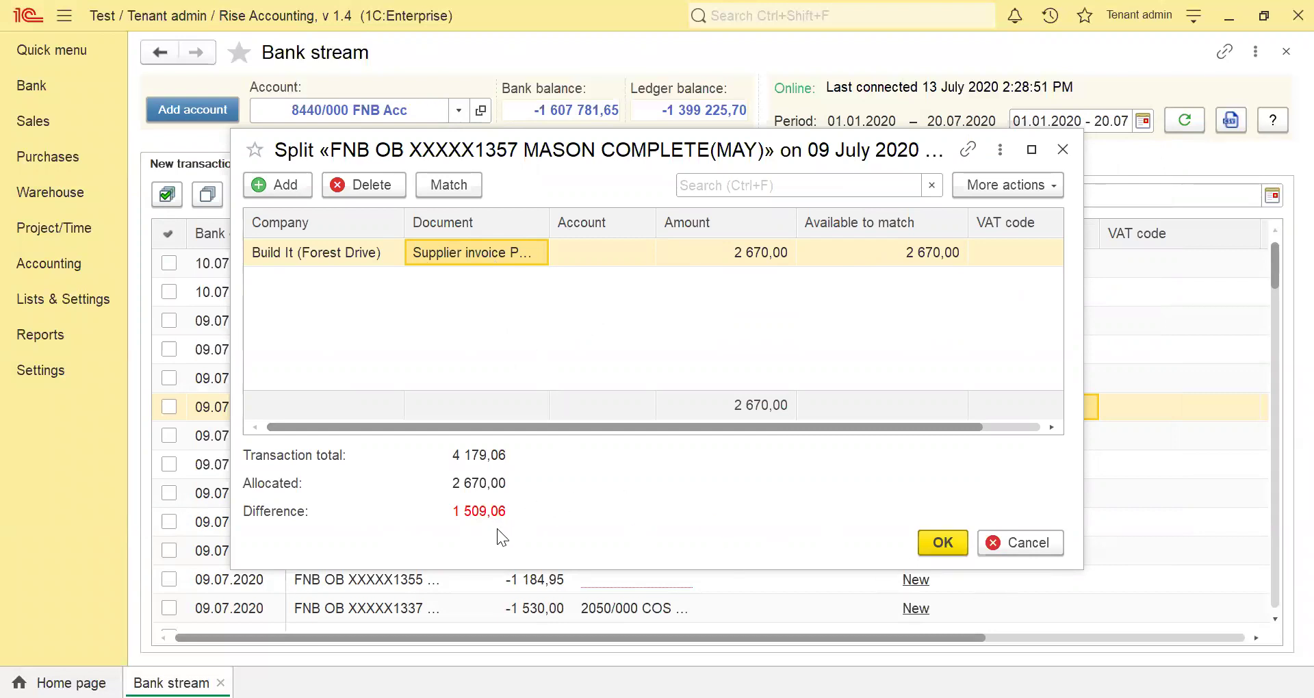
left_click(943, 543)
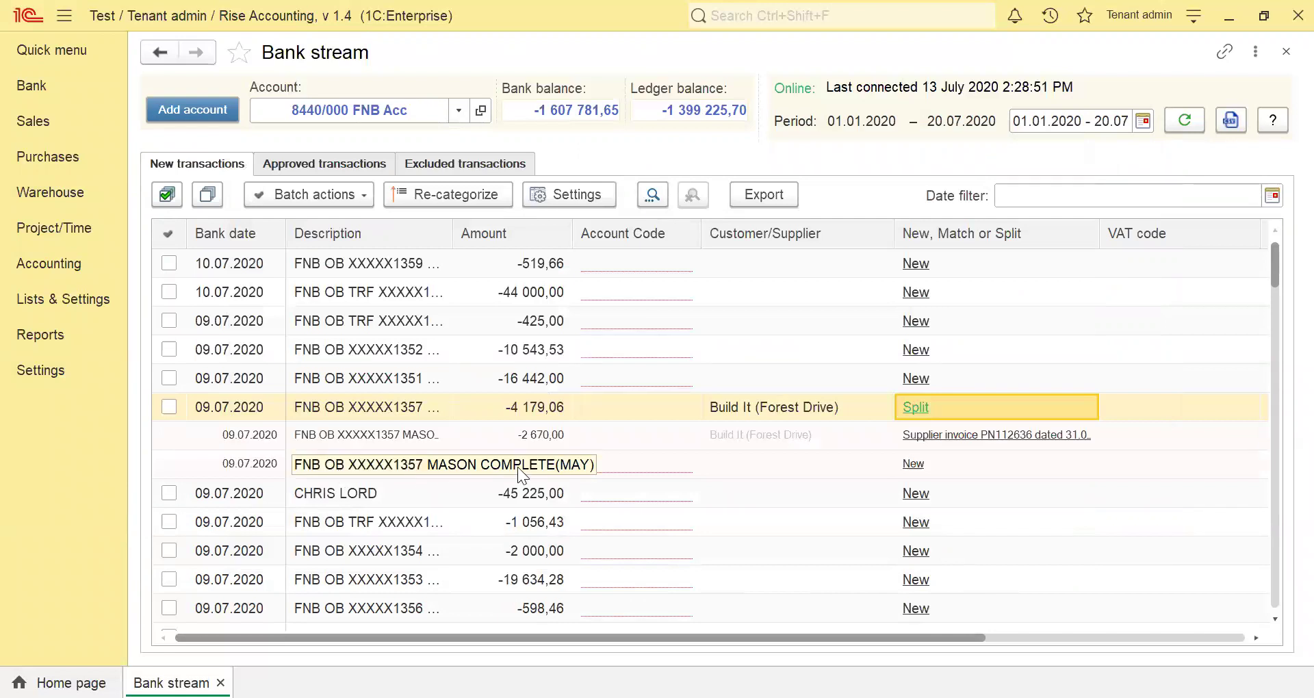
Assign account code Bank Charges (3200/000) to the unmatched -1 509,06 split line and approve the -4 179,06 transaction
left_click(683, 468)
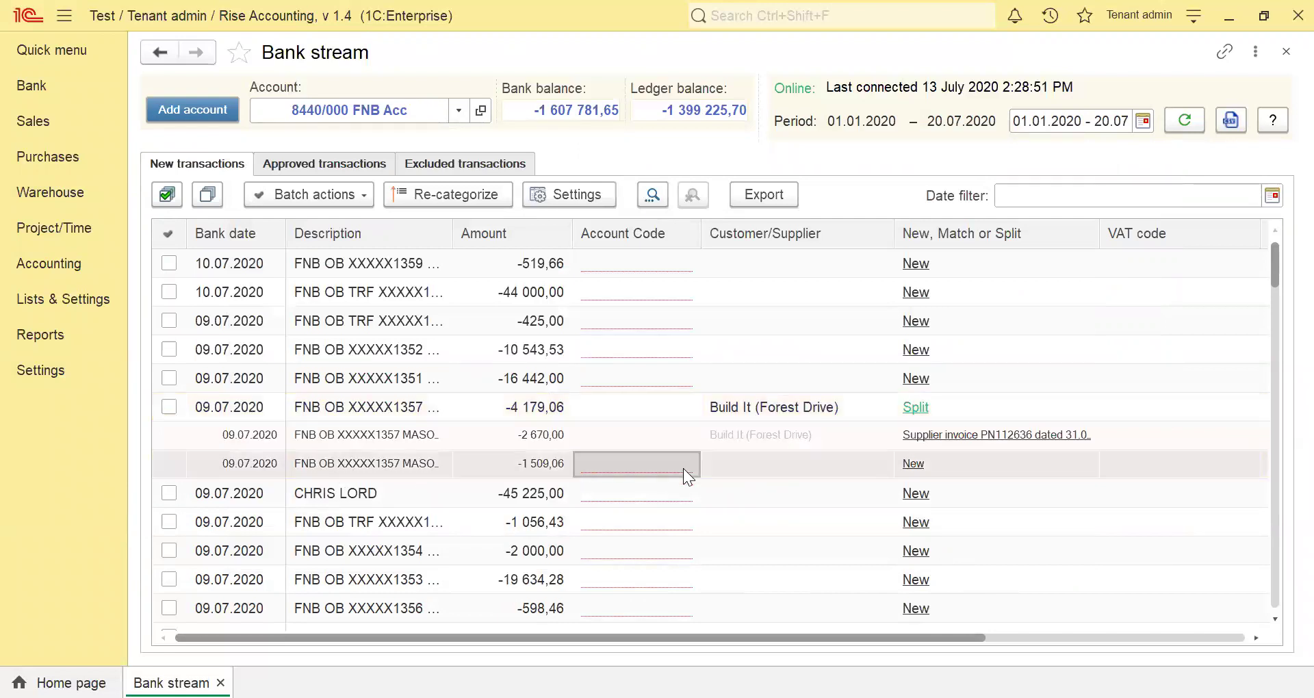
left_click(771, 462)
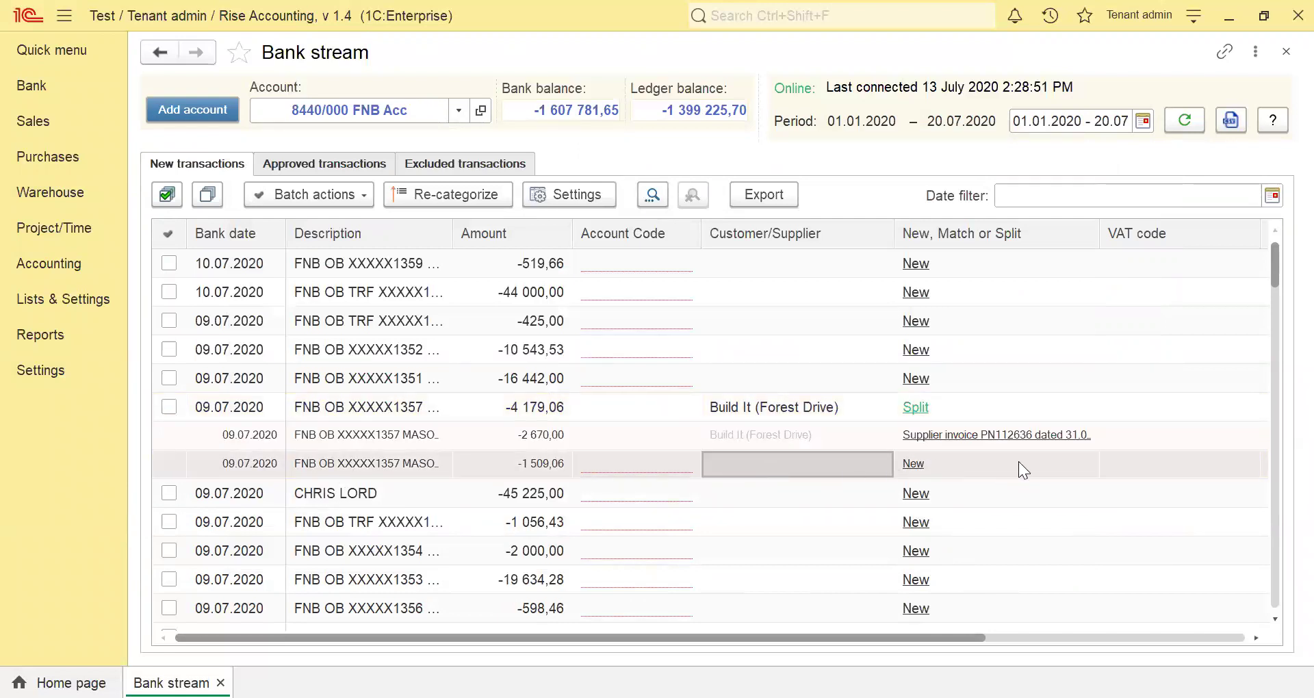
left_click(630, 471)
type("ban")
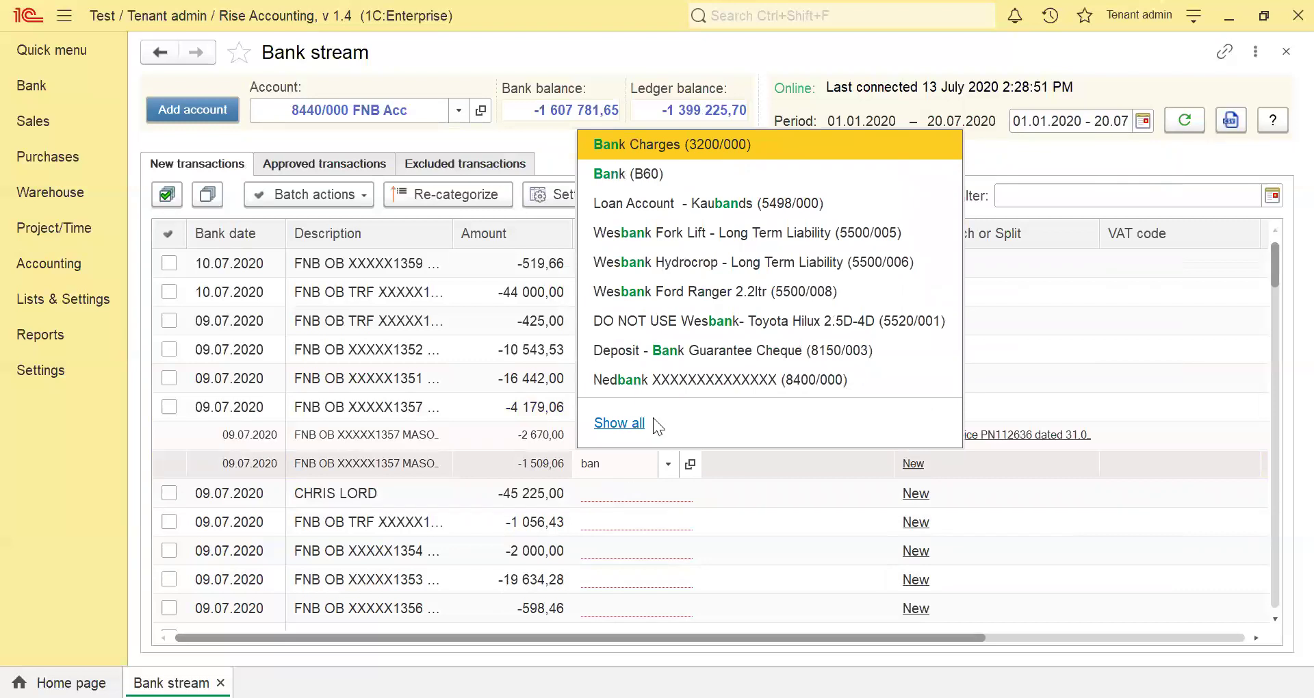
left_click(668, 148)
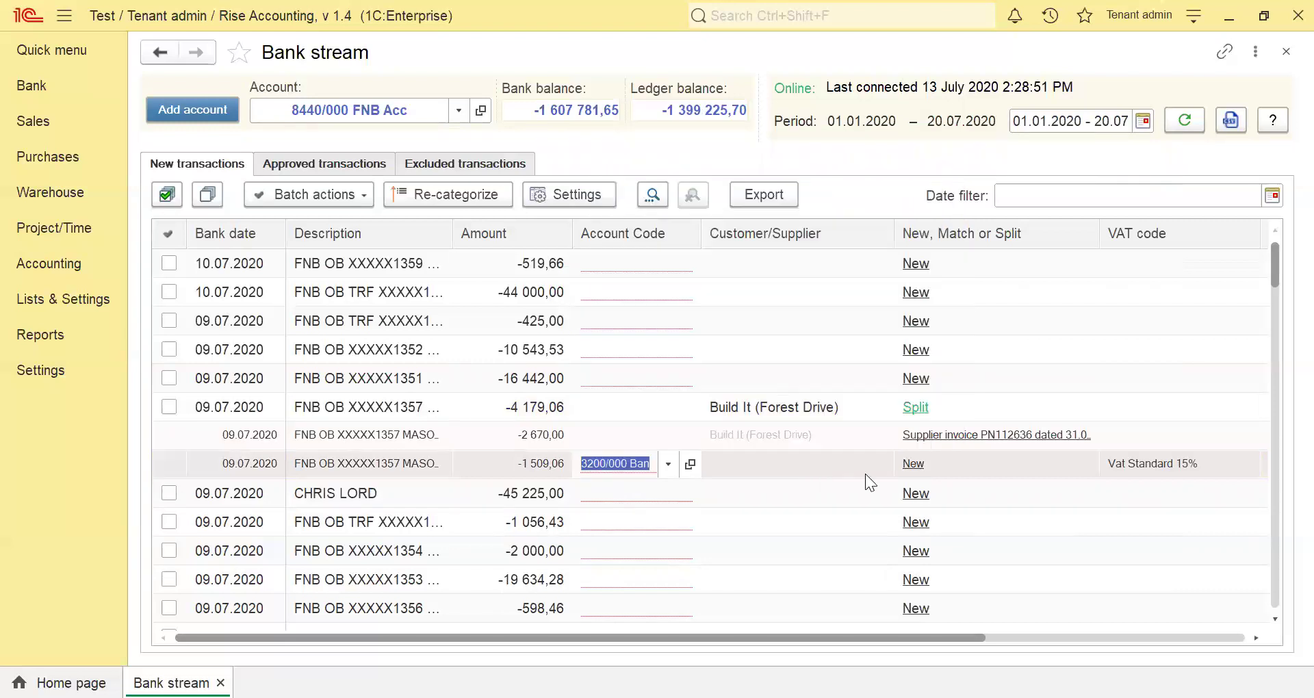
left_click_drag(843, 637, 1102, 648)
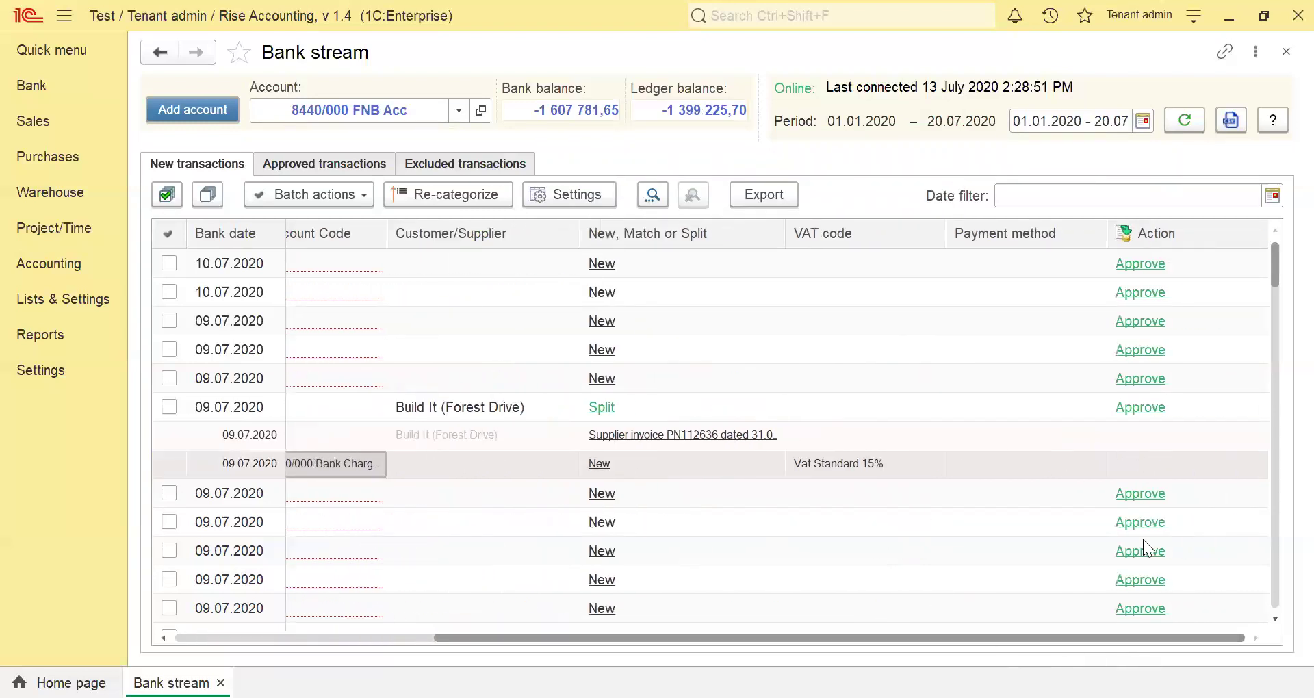
left_click(1132, 408)
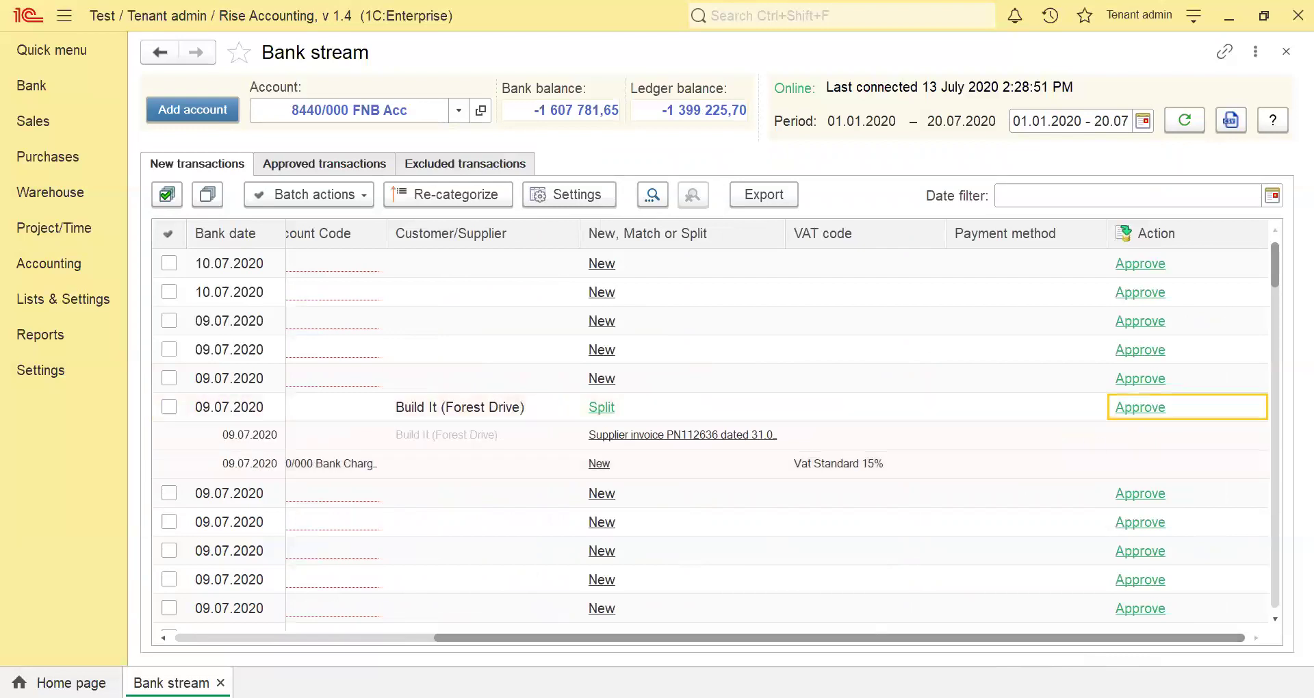
Start splitting the -1 056,43 transaction of 09.07.2020 and filter its documents for matching by company Build It (Forest Drive)
left_click_drag(574, 641, 267, 620)
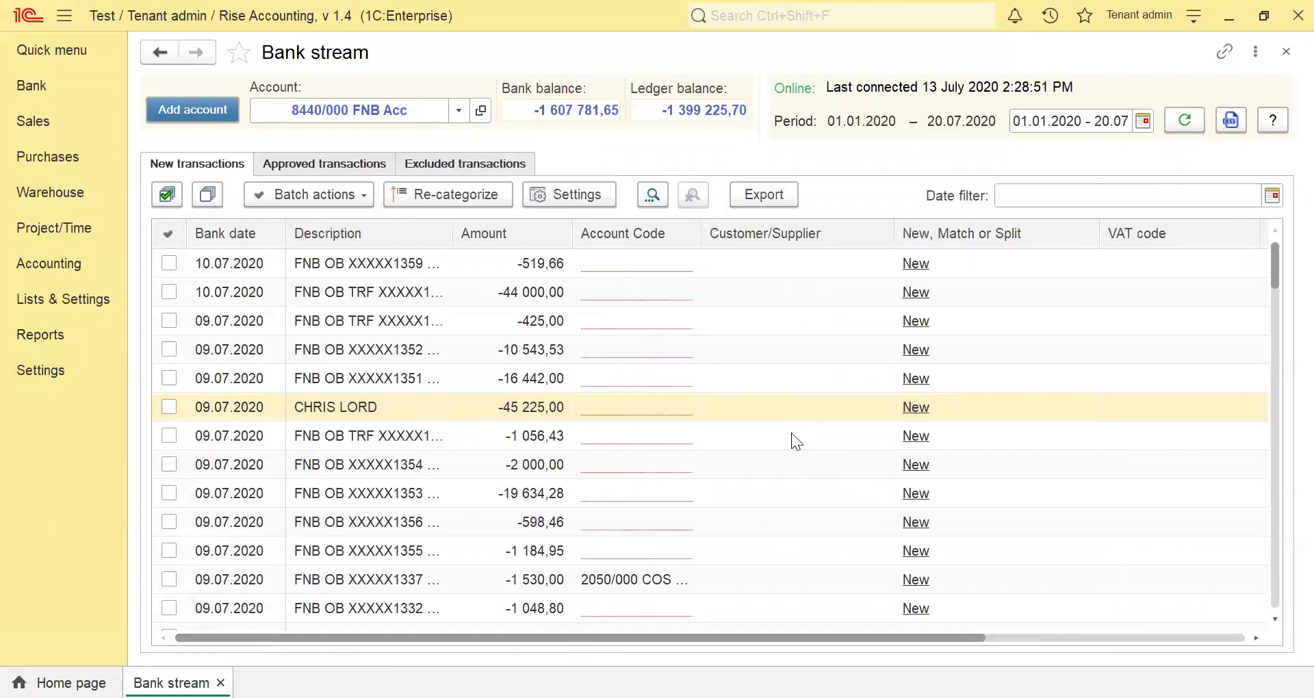
left_click(910, 443)
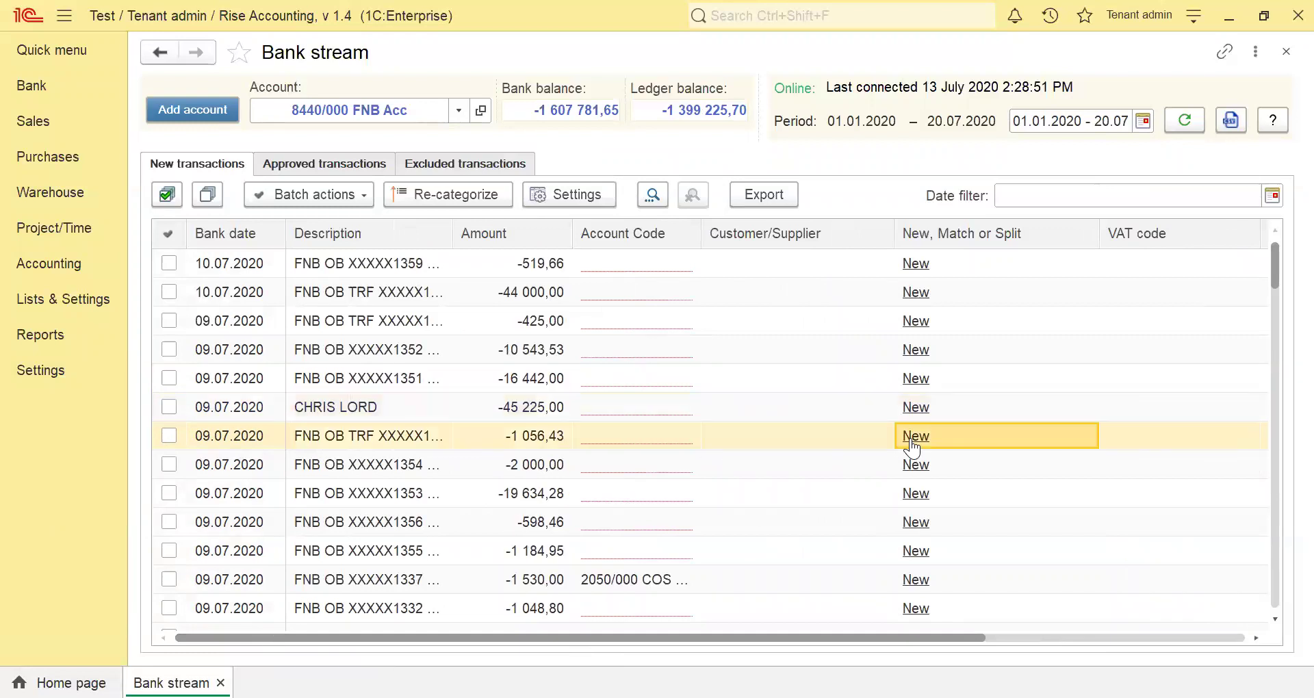
left_click(911, 444)
left_click(962, 498)
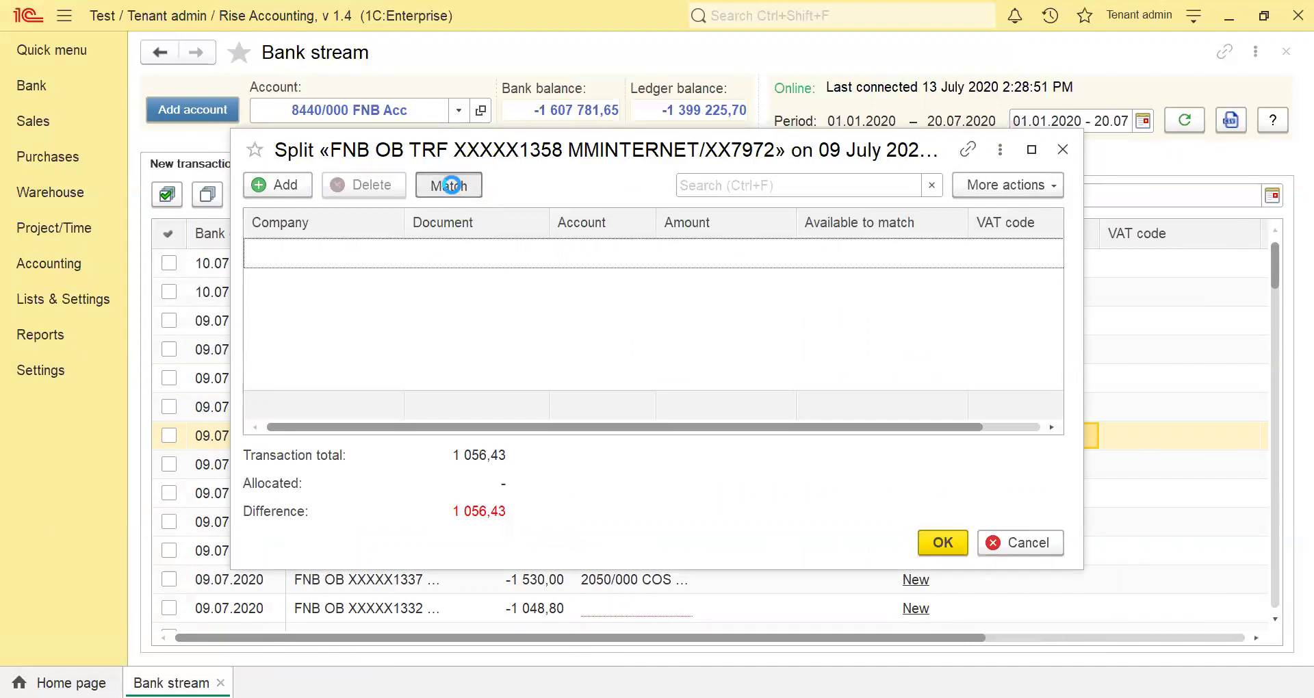
left_click(450, 187)
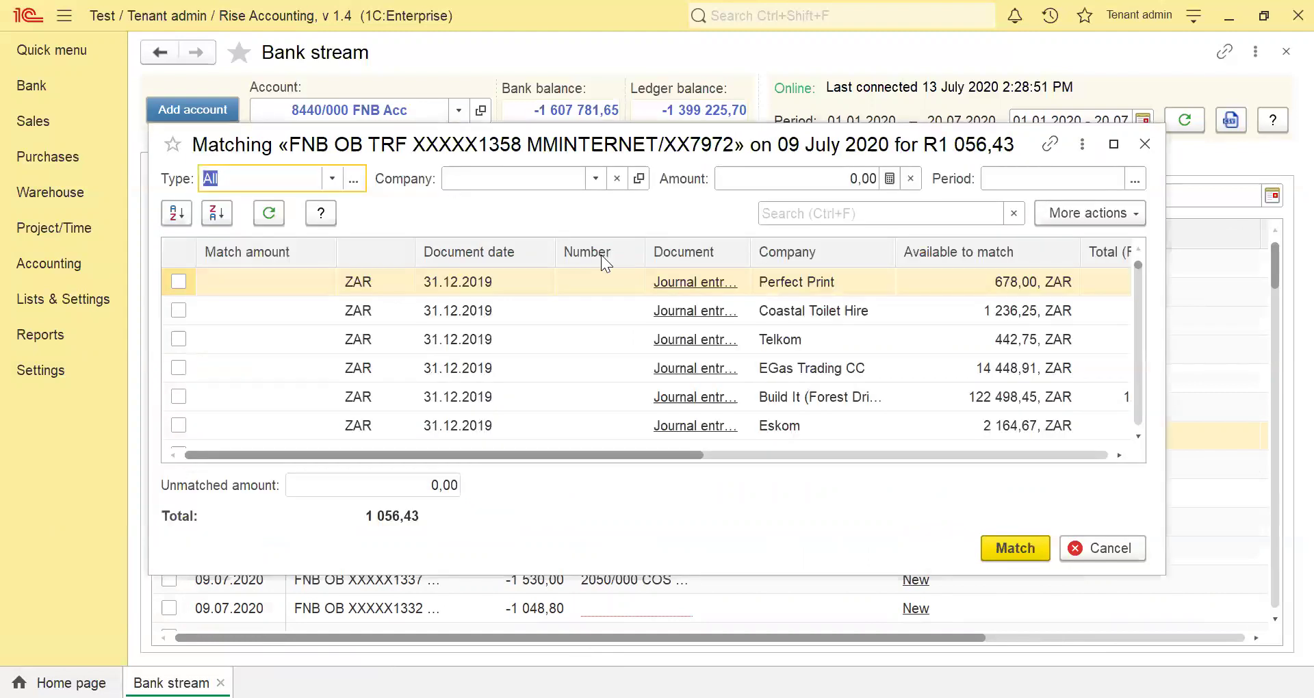
left_click(553, 178)
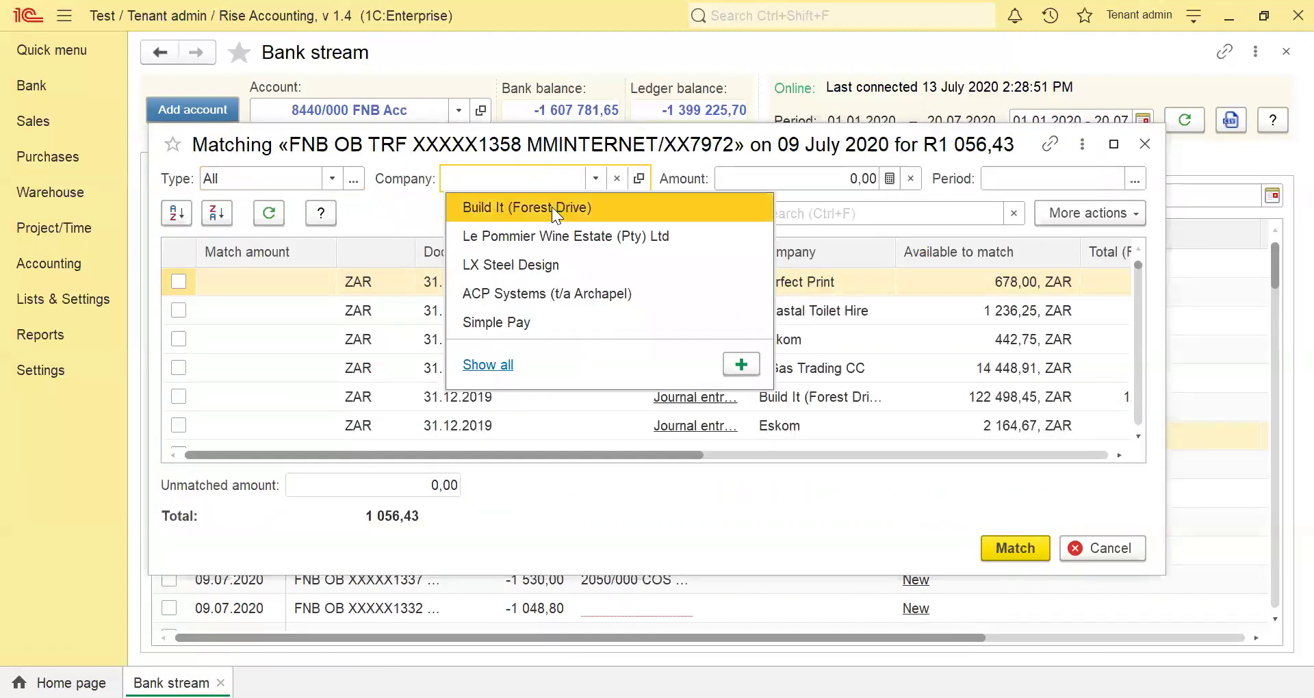
left_click(551, 207)
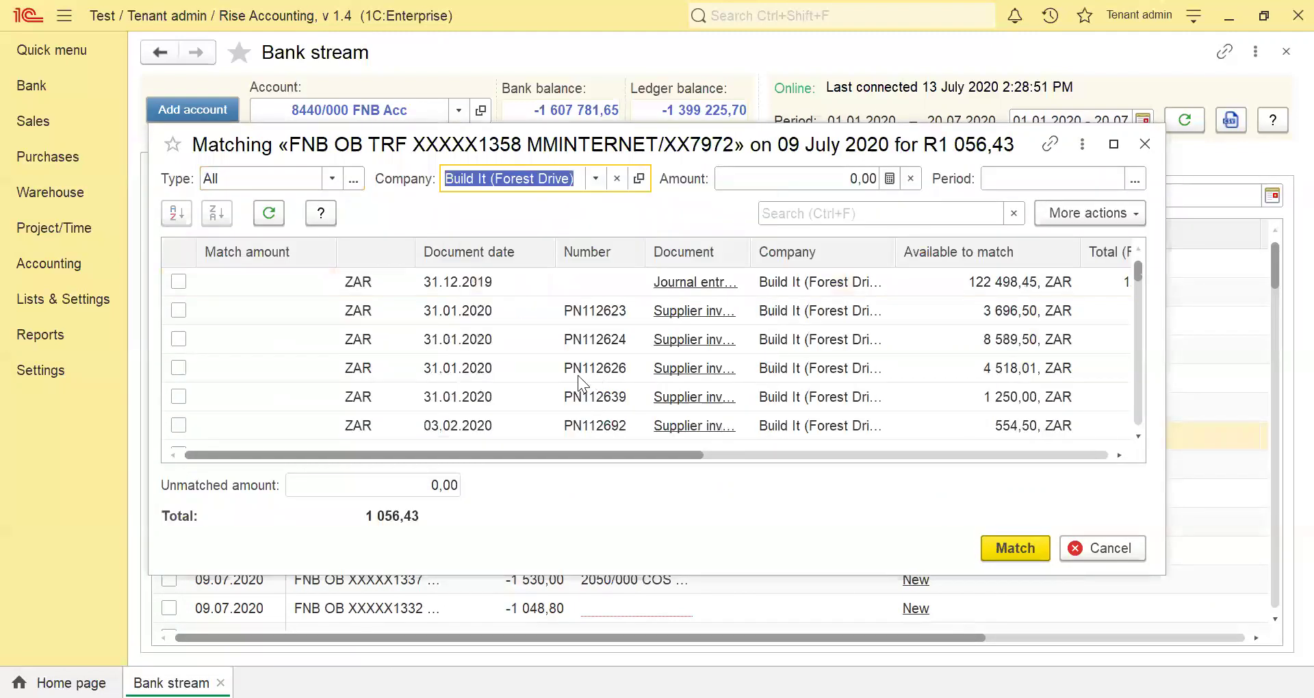
Match the split to the supplier invoices of 554,50 dated 03.02.2020, 177,00 dated 09.03.2020 and 30,00 dated 10.03.2020
left_click(179, 427)
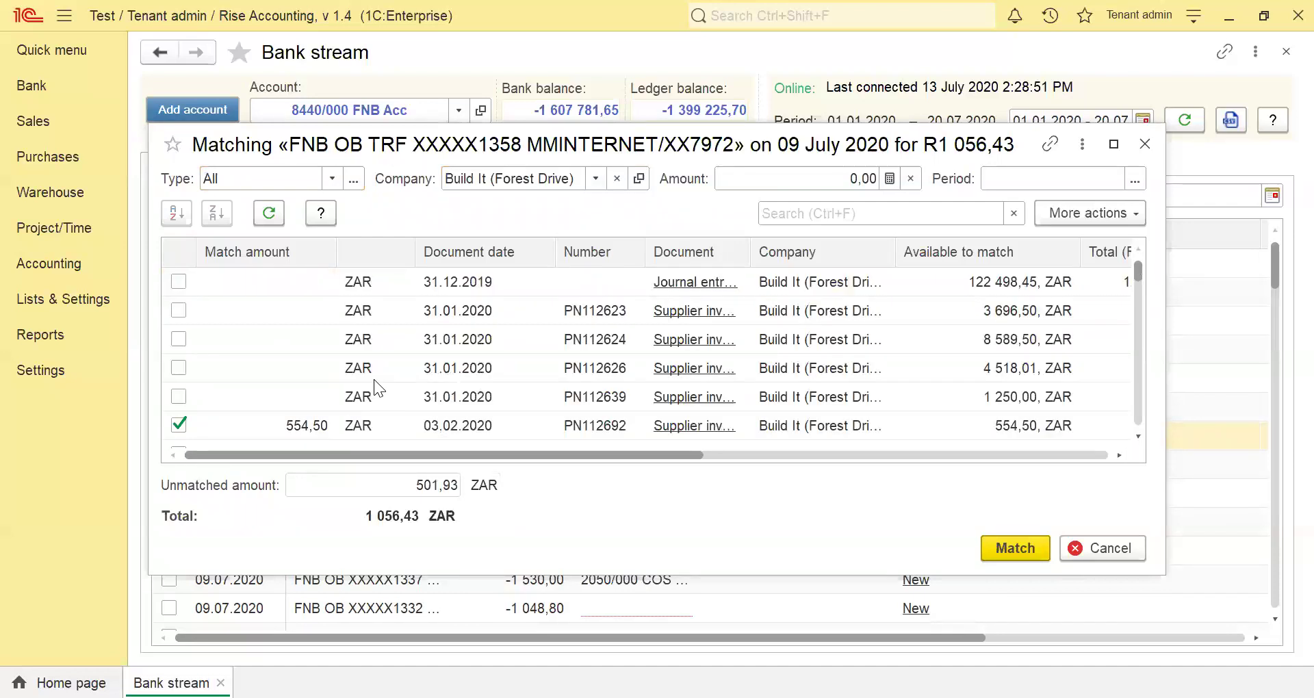
scroll(374, 380, "down", 5)
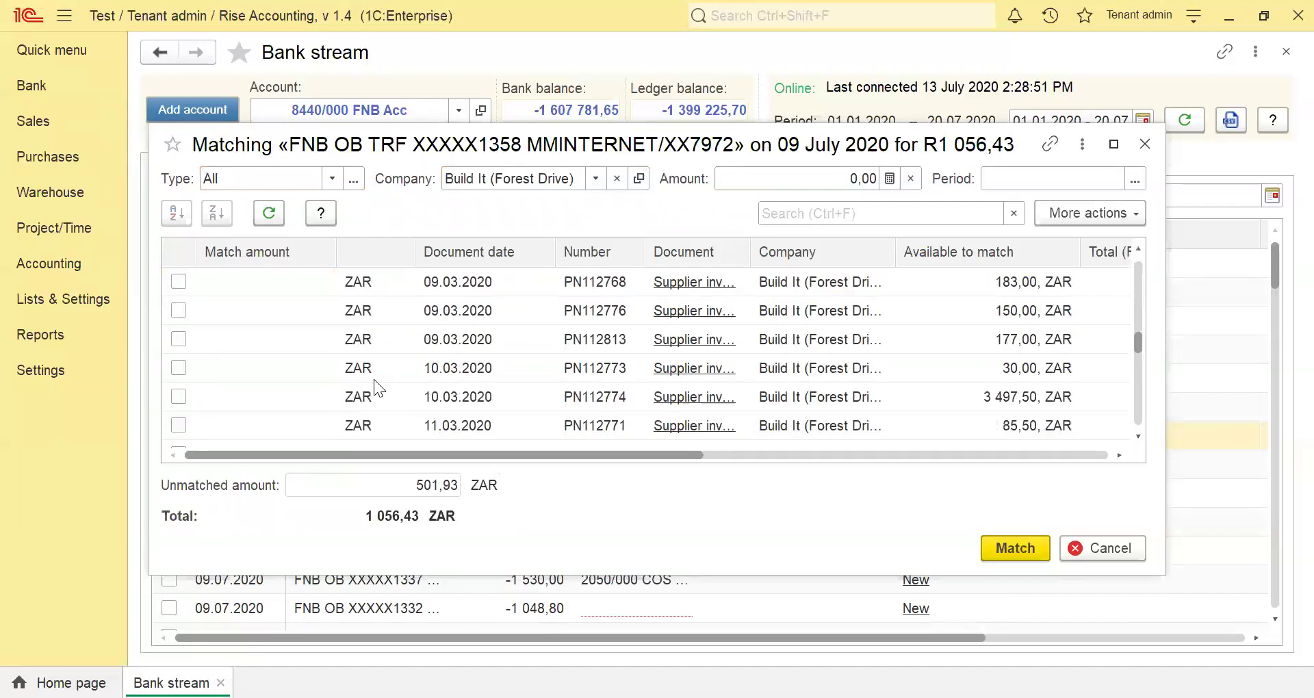
left_click(180, 367)
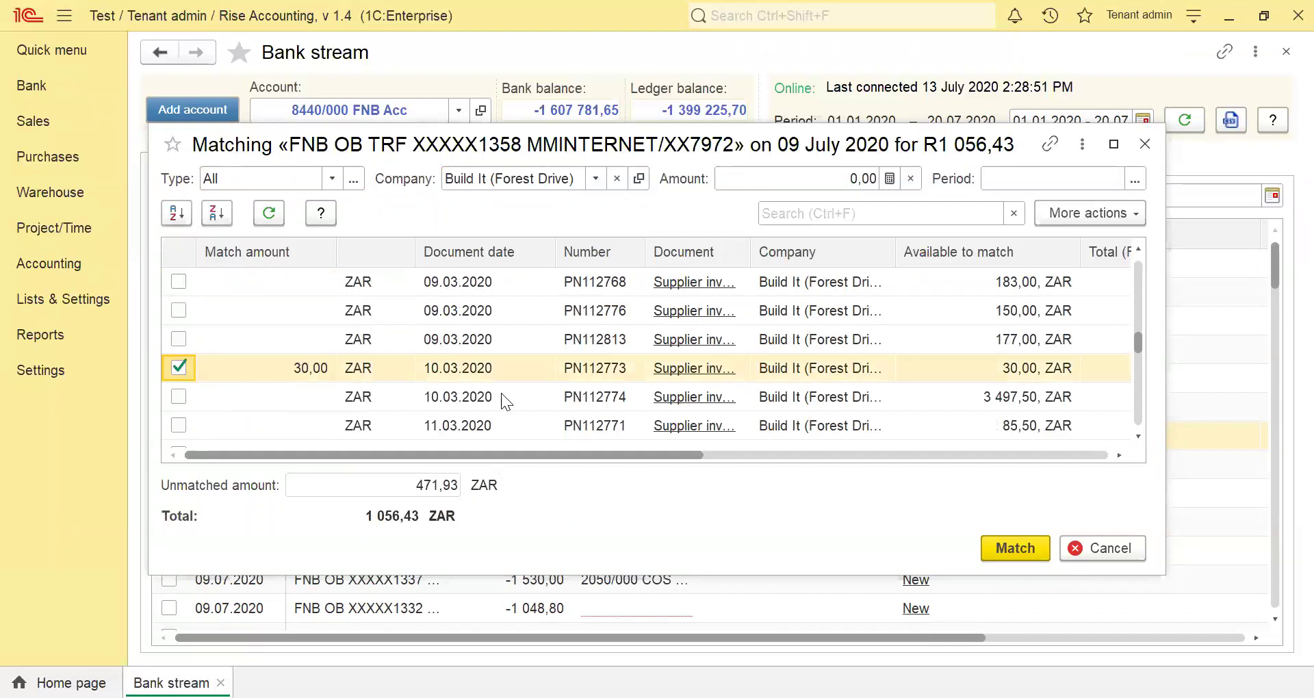
left_click(179, 340)
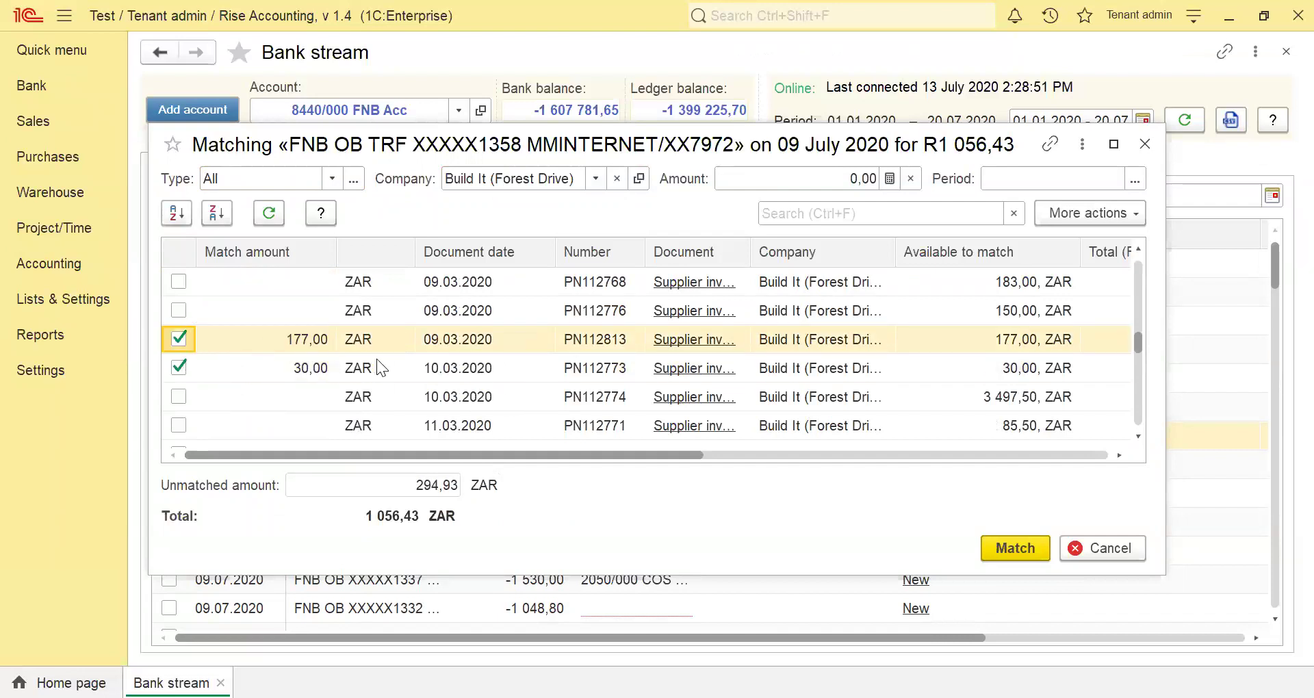
left_click(280, 354)
scroll(279, 354, "up", 2)
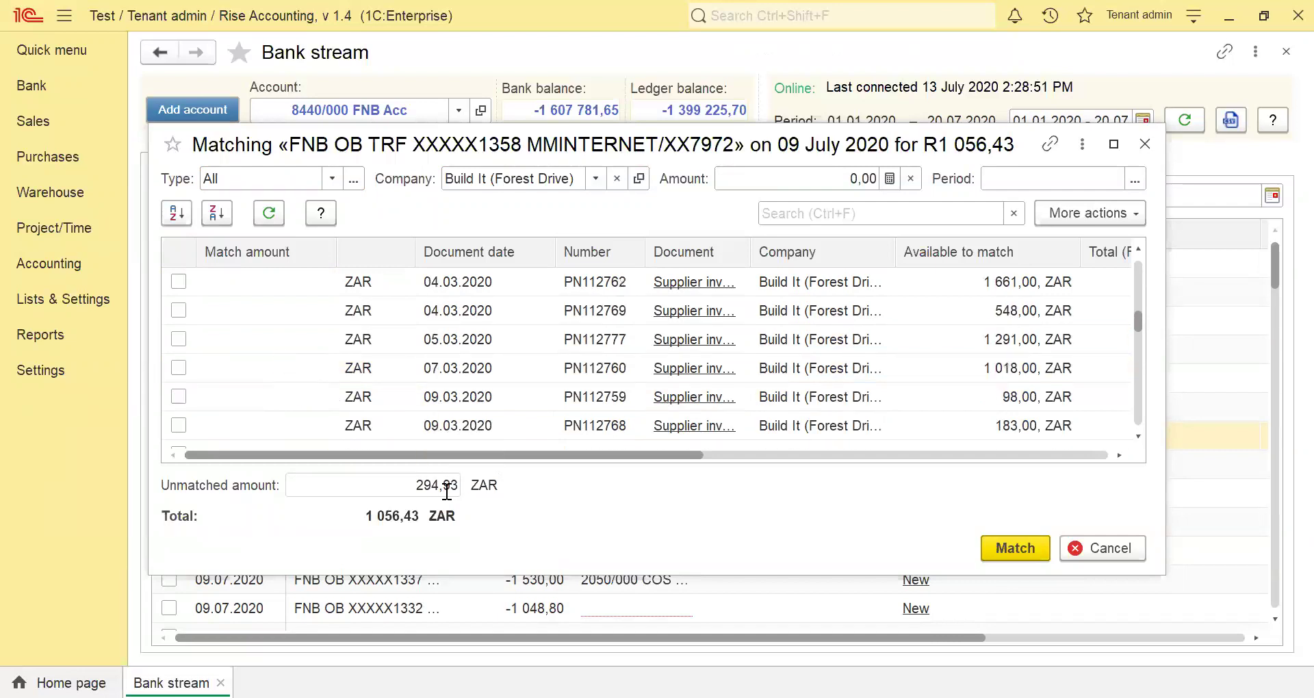
left_click(993, 556)
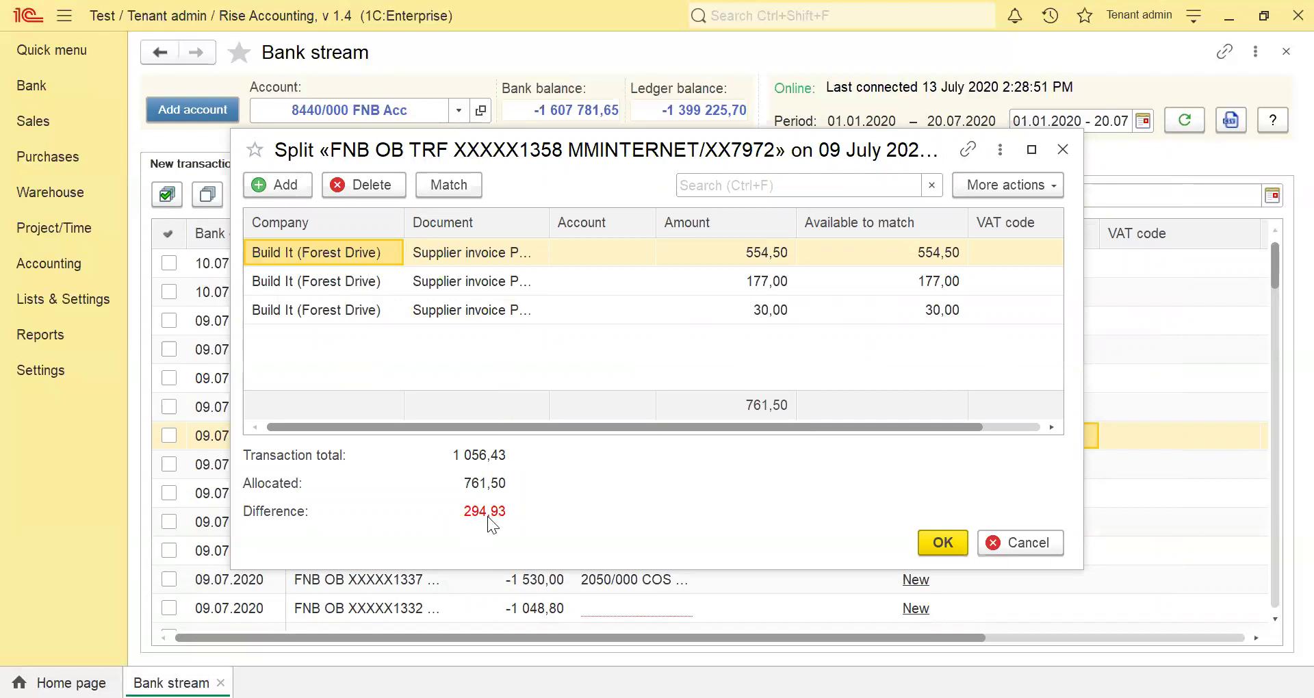
Add a split line for the remaining amount, with the company cleared and Bank Charges (3200/000) as its account
left_click(304, 180)
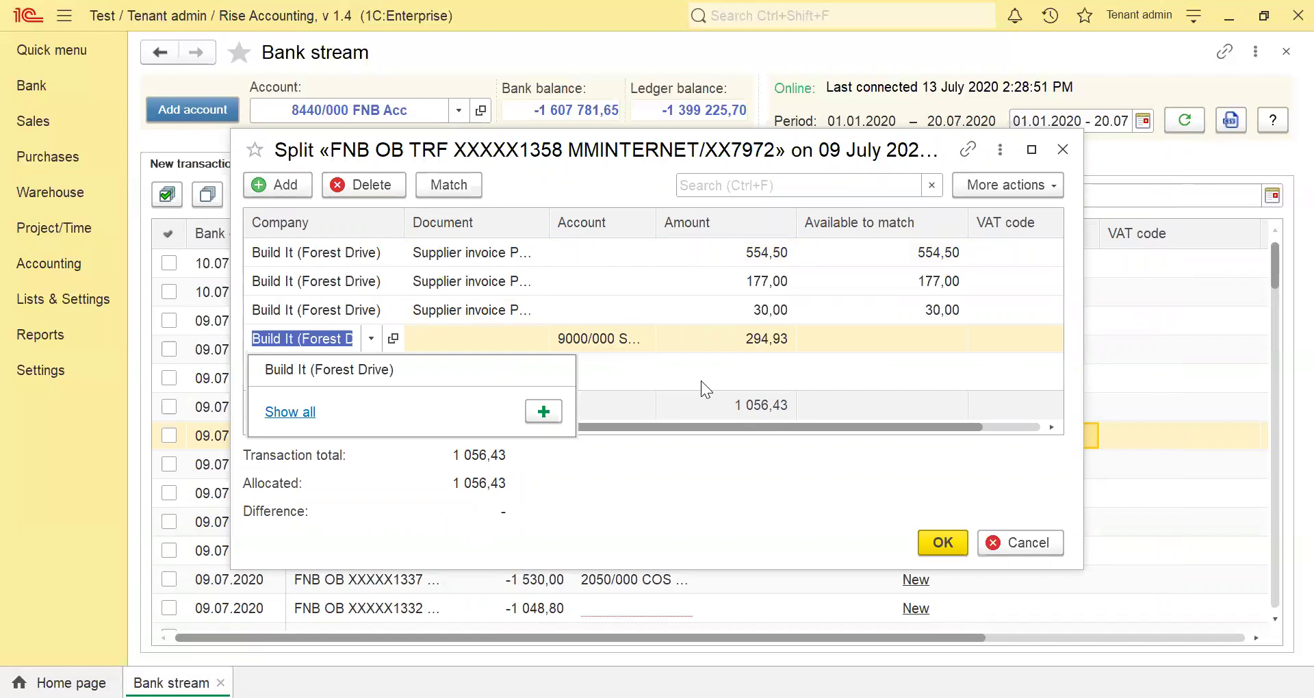
left_click(371, 338)
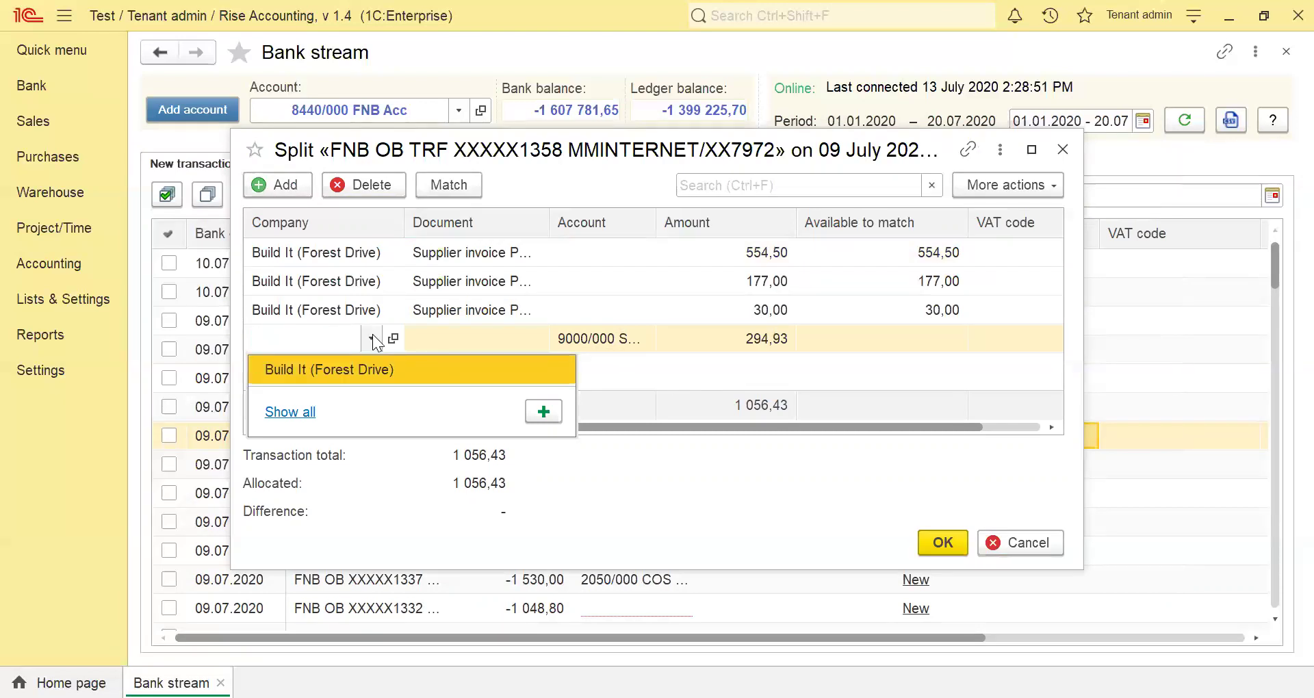
left_click(624, 338)
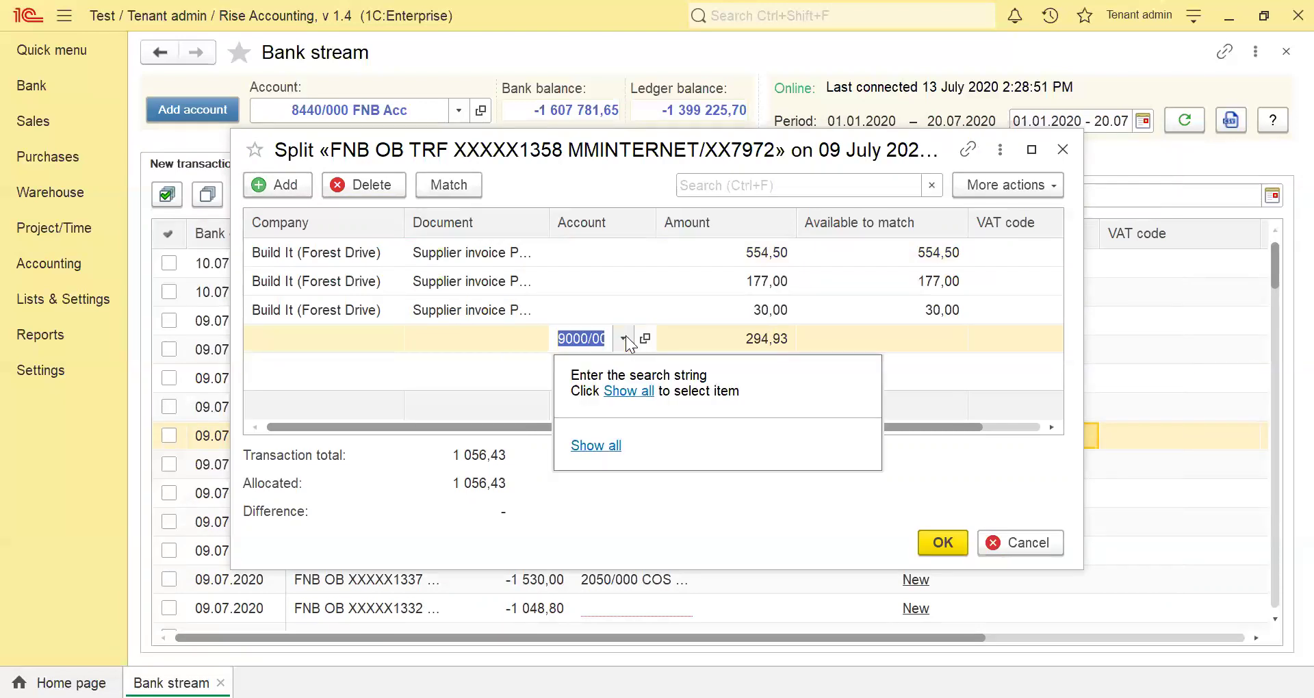
type("bank ch")
type("arge")
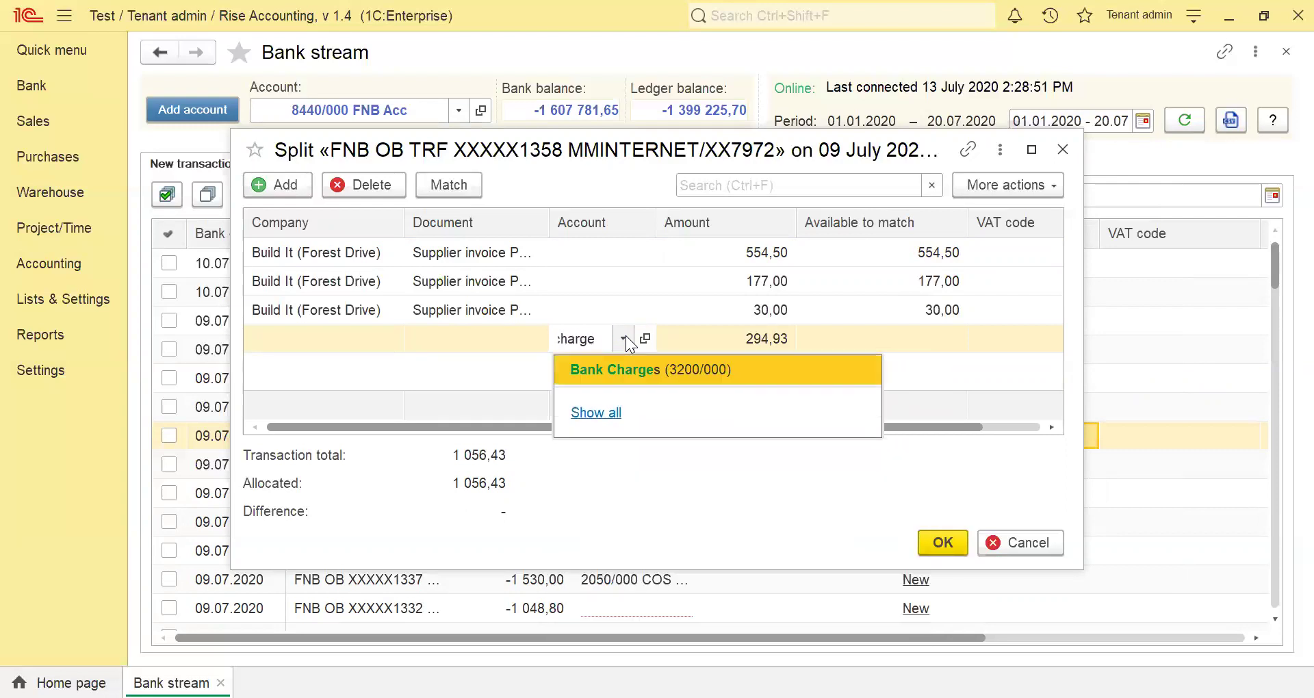
left_click(635, 379)
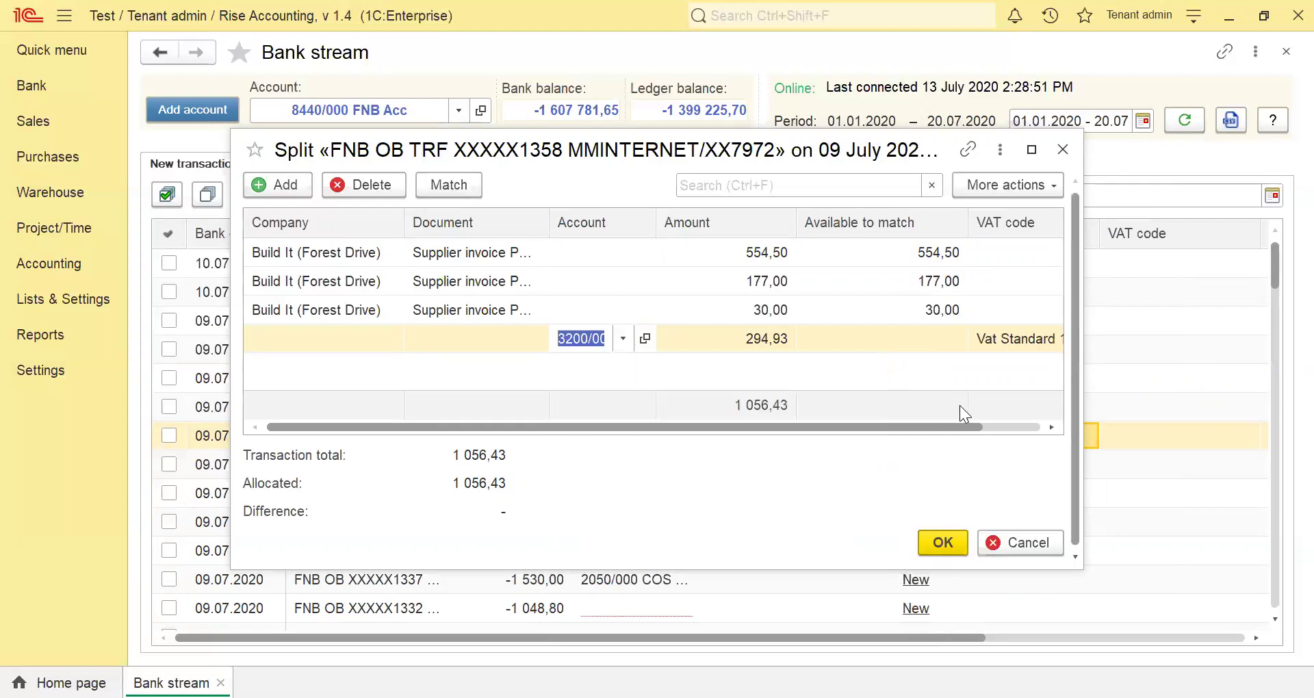
Confirm the split of the -1 056,43 transaction and approve it
left_click(961, 542)
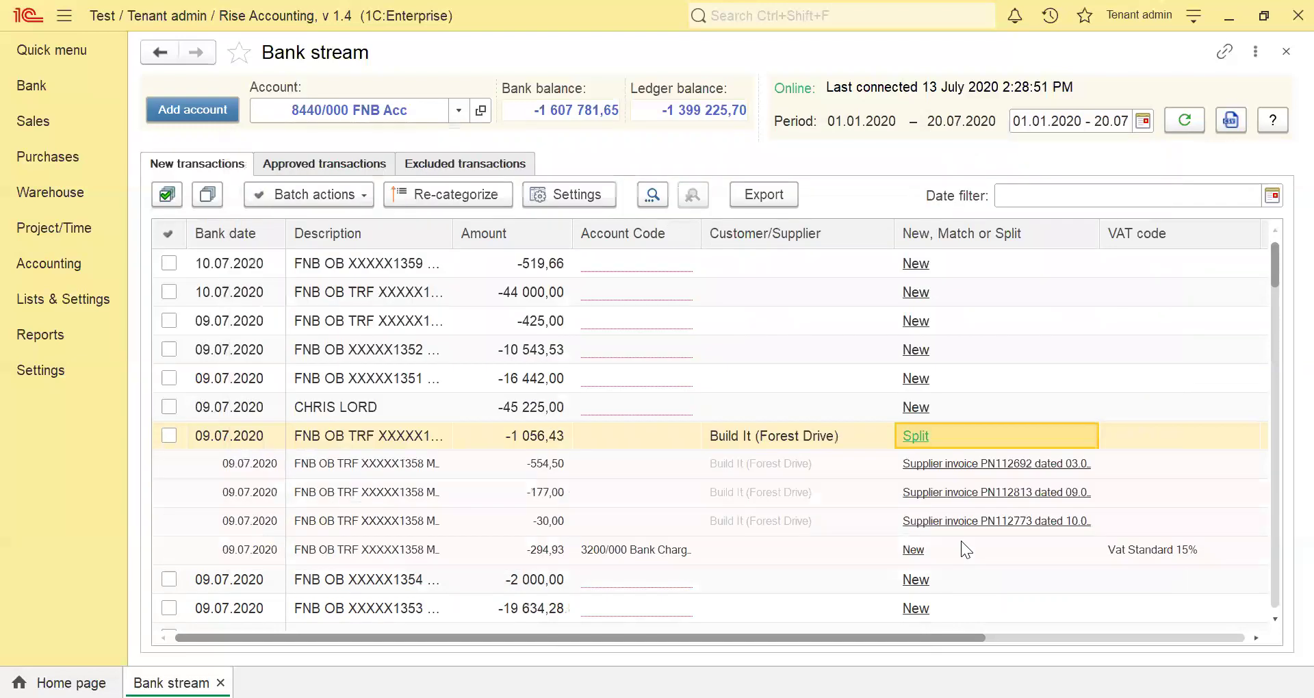
left_click_drag(830, 638, 1126, 641)
left_click(1140, 440)
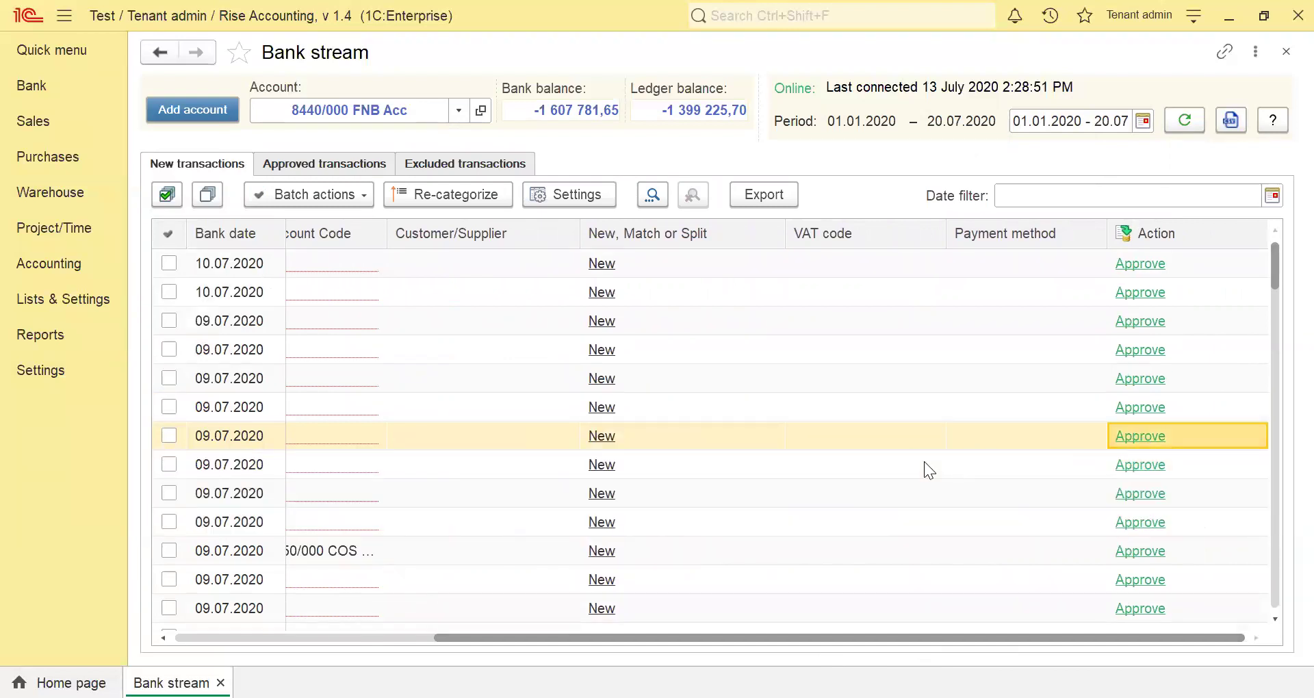
Start splitting the -2 000,00 transaction of 09.07.2020 and add a line for company Build It (Forest Drive)
left_click_drag(850, 636, 535, 641)
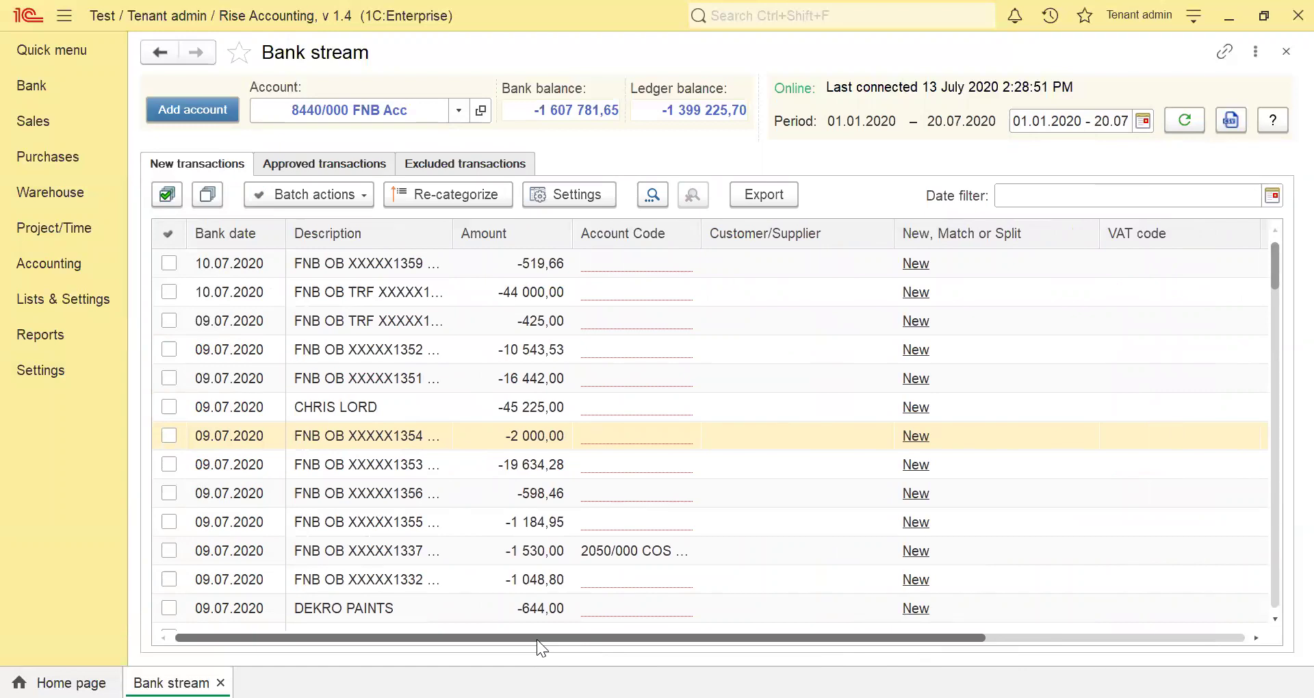
left_click_drag(537, 640, 539, 640)
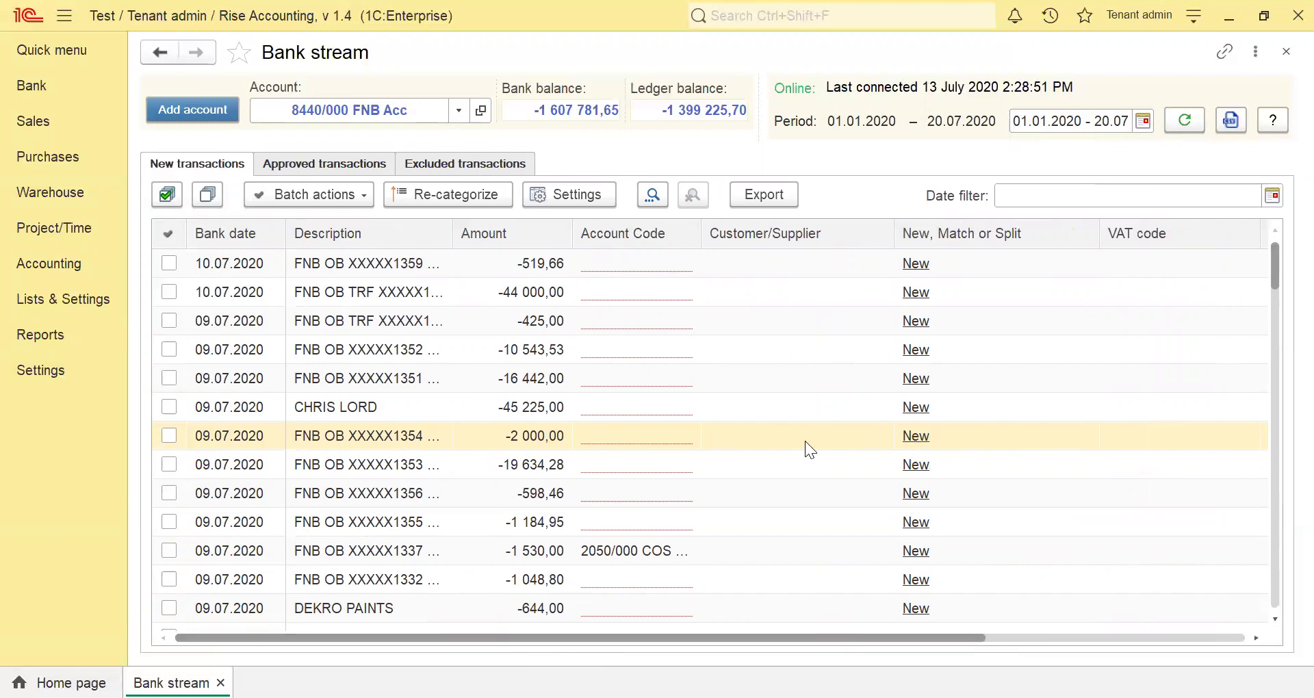
left_click(920, 444)
left_click(970, 502)
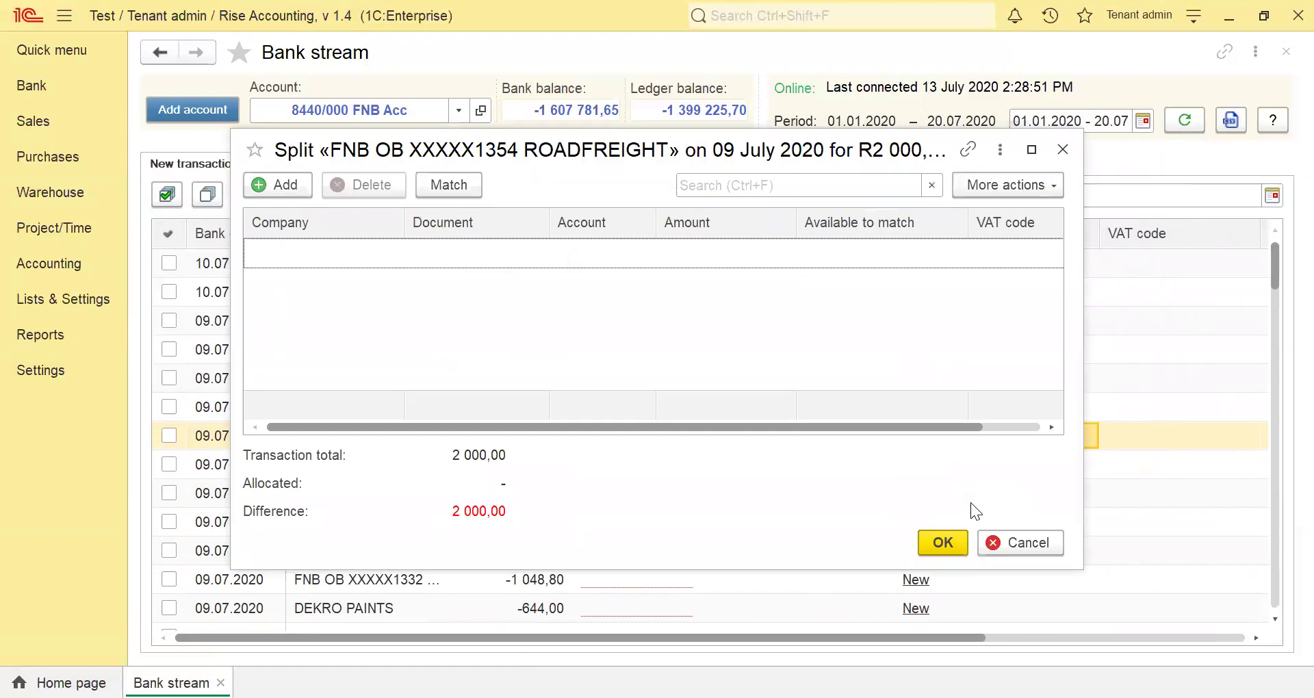
left_click(288, 180)
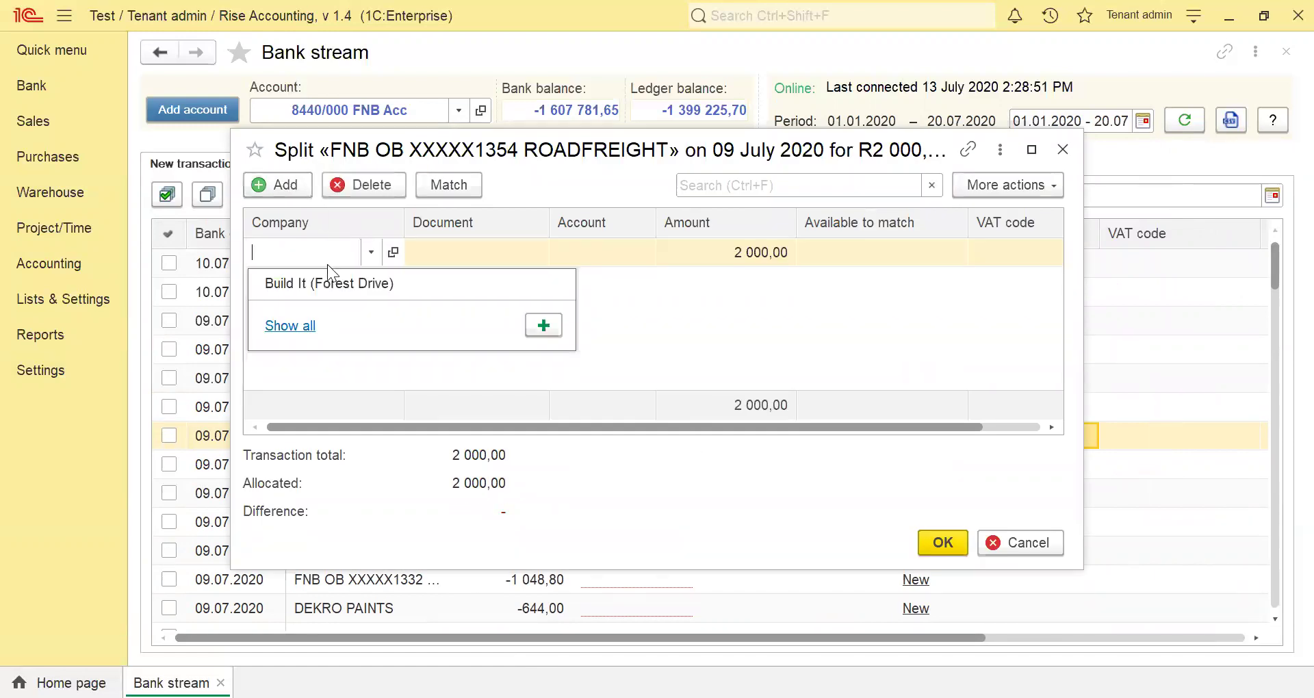
left_click(325, 282)
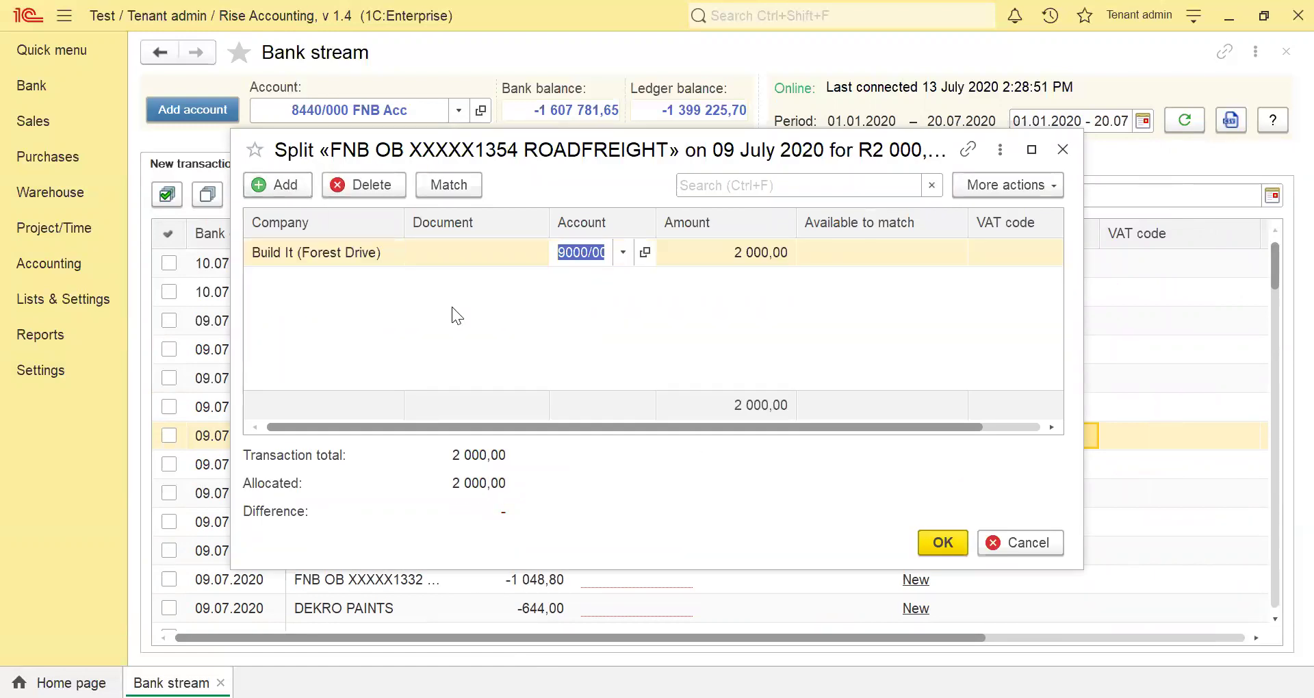
Match the split line to the Build It (Forest Drive) supplier invoice of 1 250,00 dated 31.01.2020
left_click(464, 255)
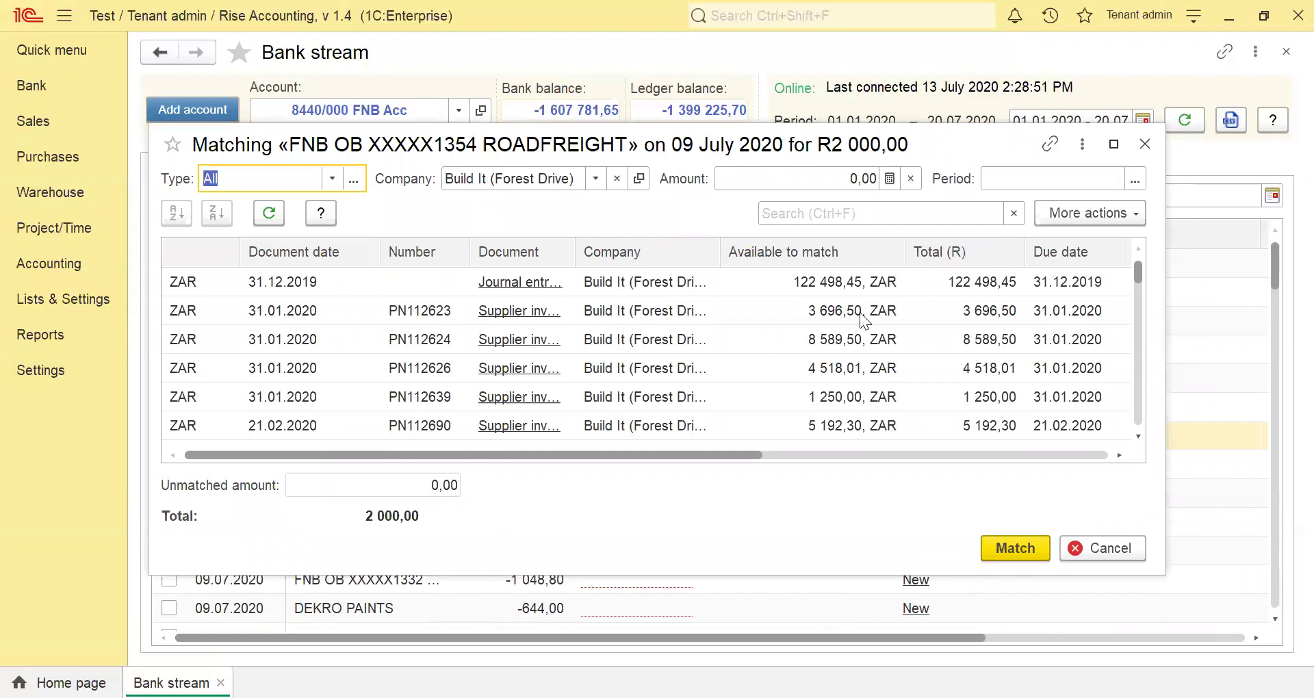
scroll(406, 404, "down", 1)
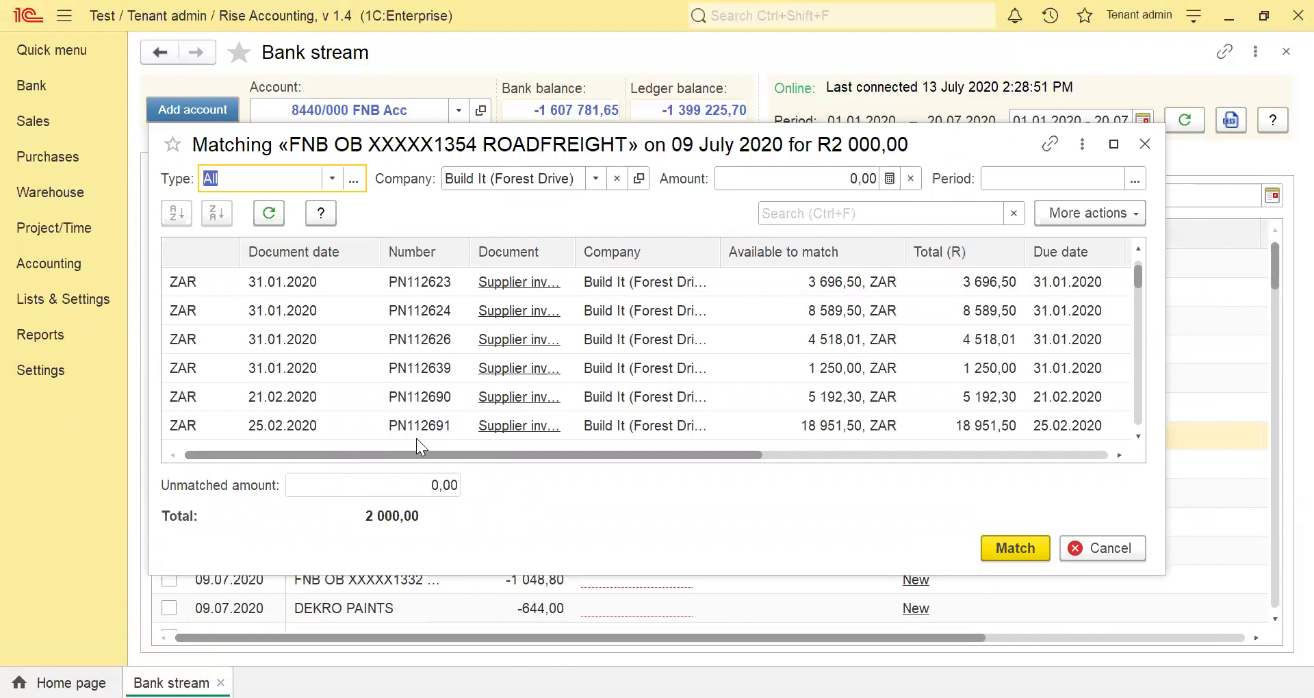
scroll(674, 400, "down", 3)
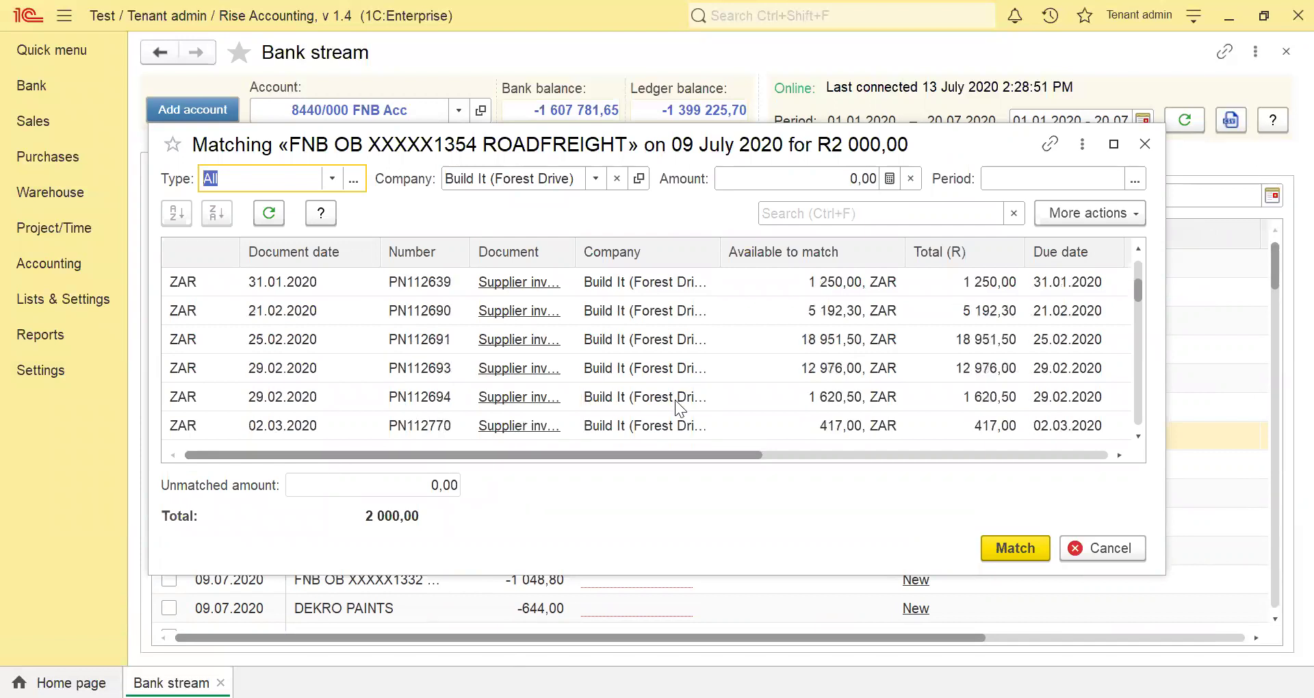
left_click(747, 284)
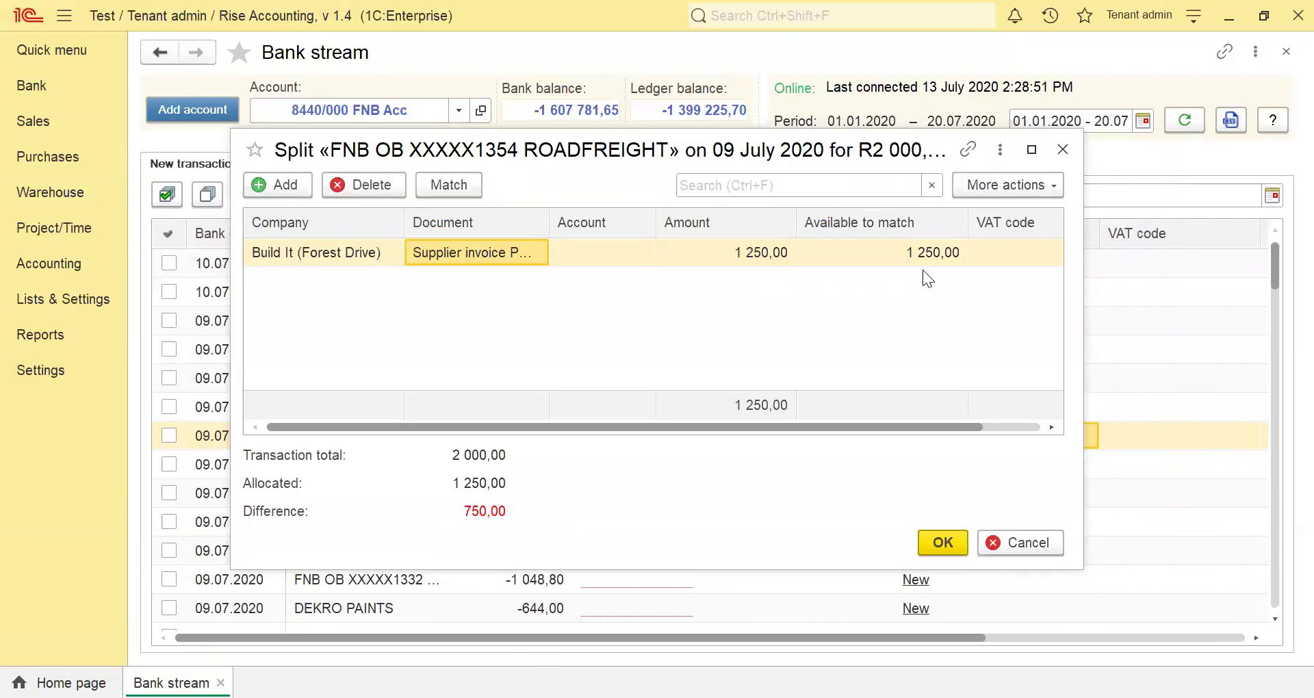
Set the matched invoice line's amount to 700,00
double_click(730, 242)
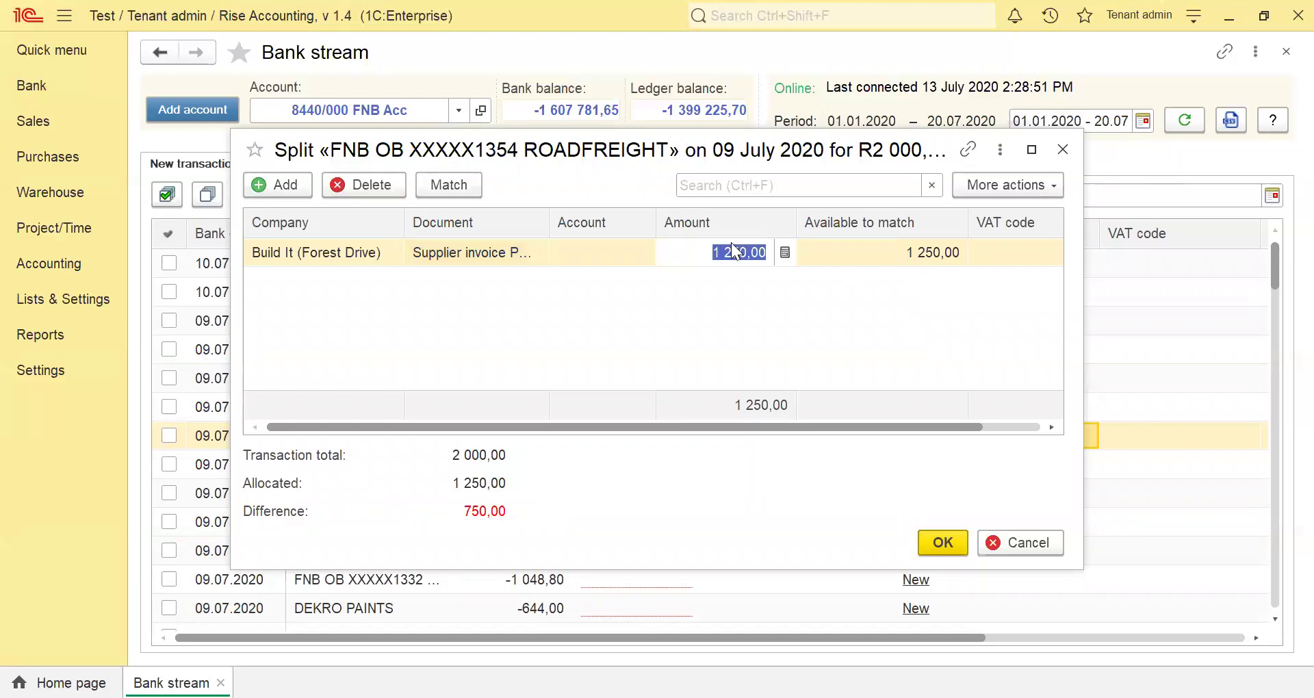
type("750")
key("Return")
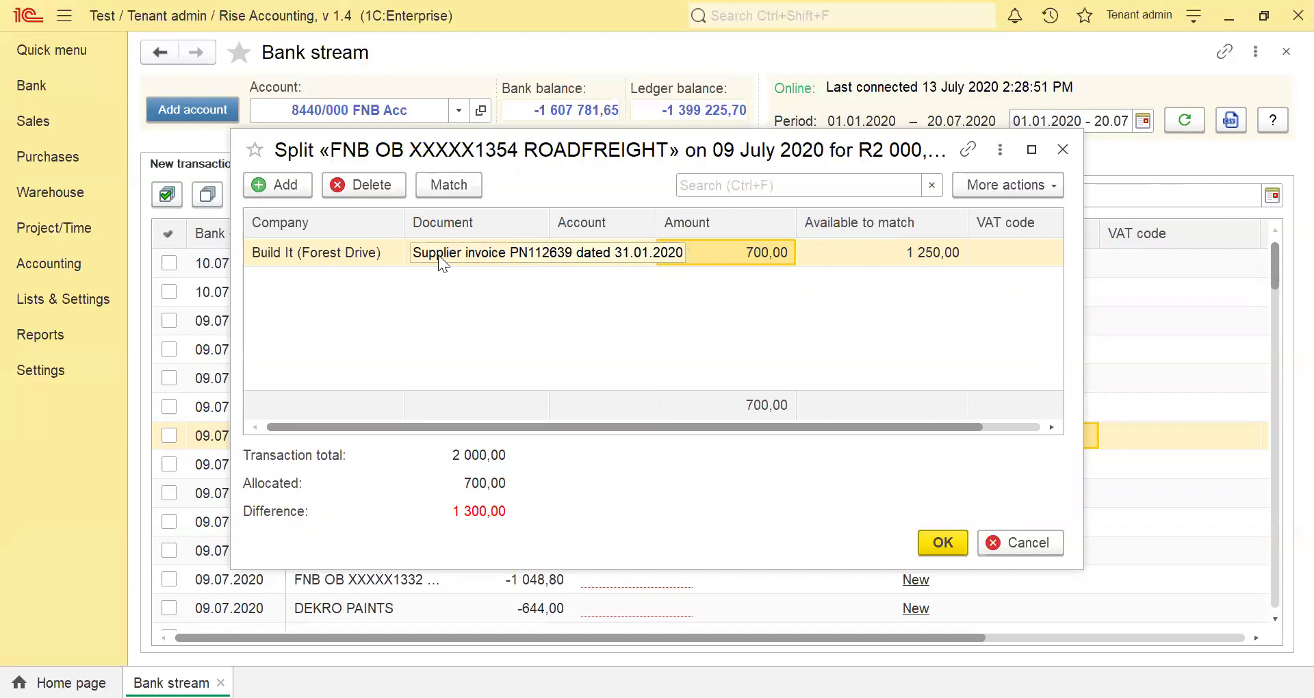
Set the matched invoice line's amount to 800,00 and confirm the split
left_click(766, 259)
type("800")
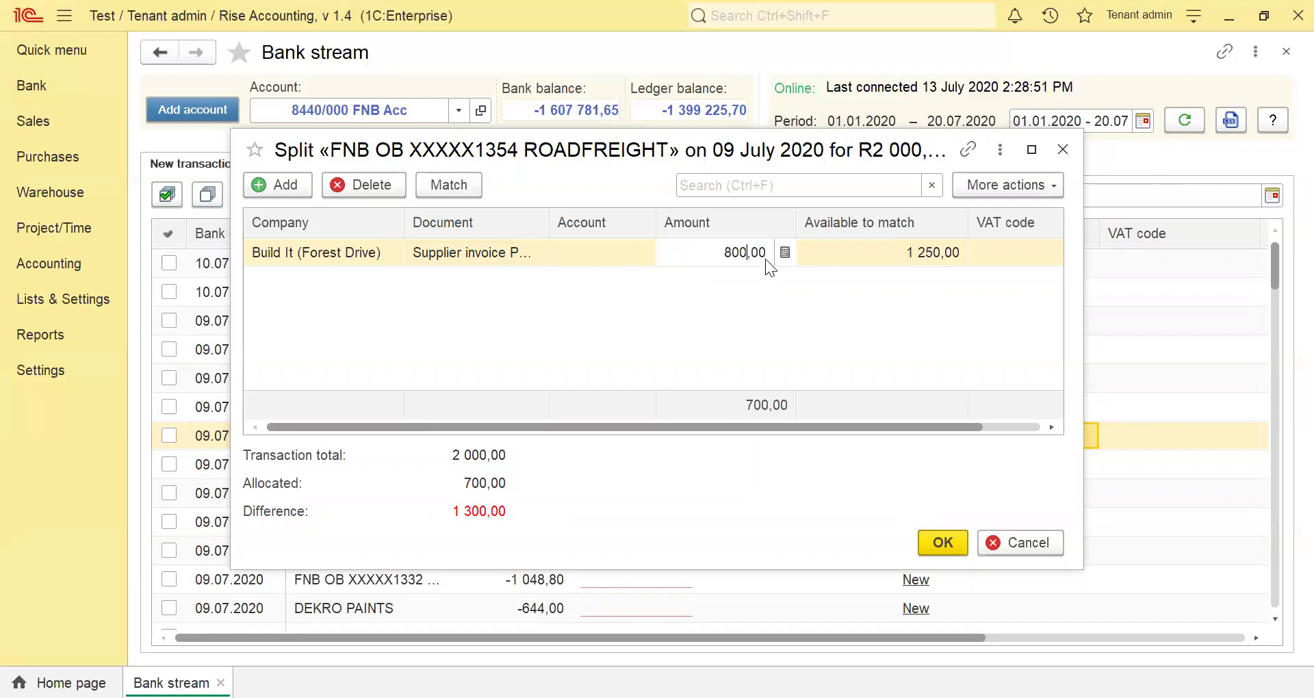
key("Return")
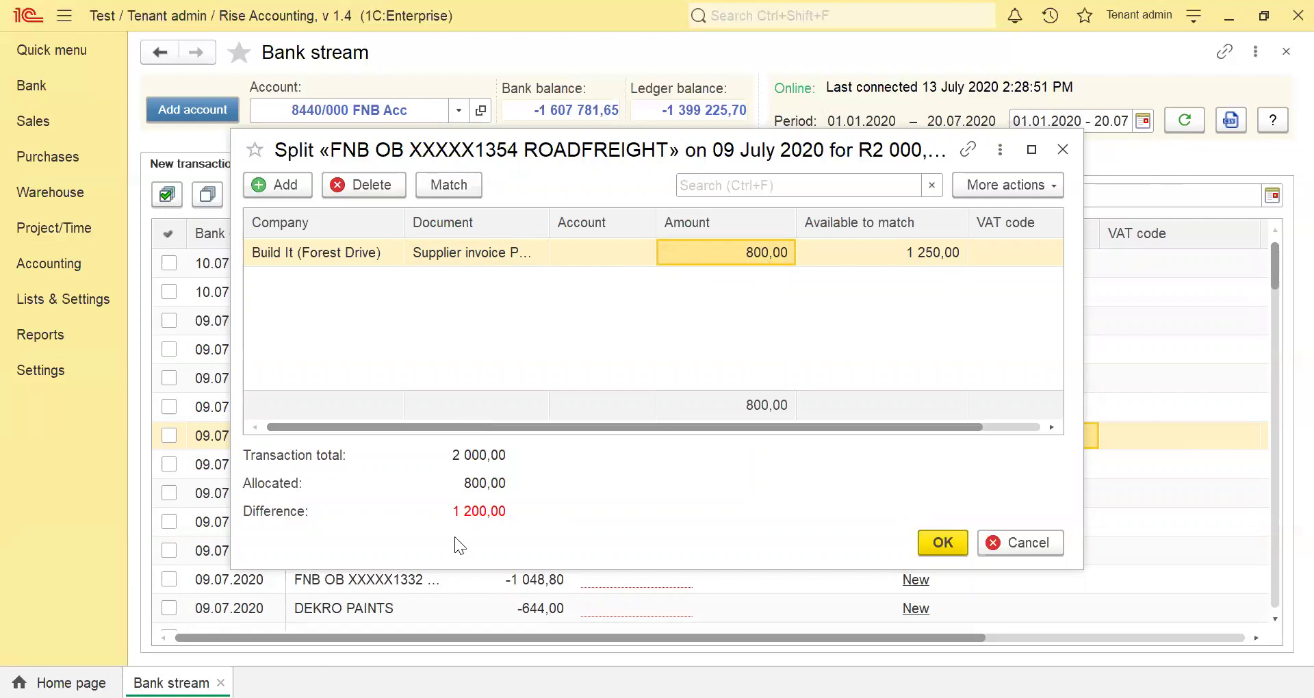
left_click(936, 539)
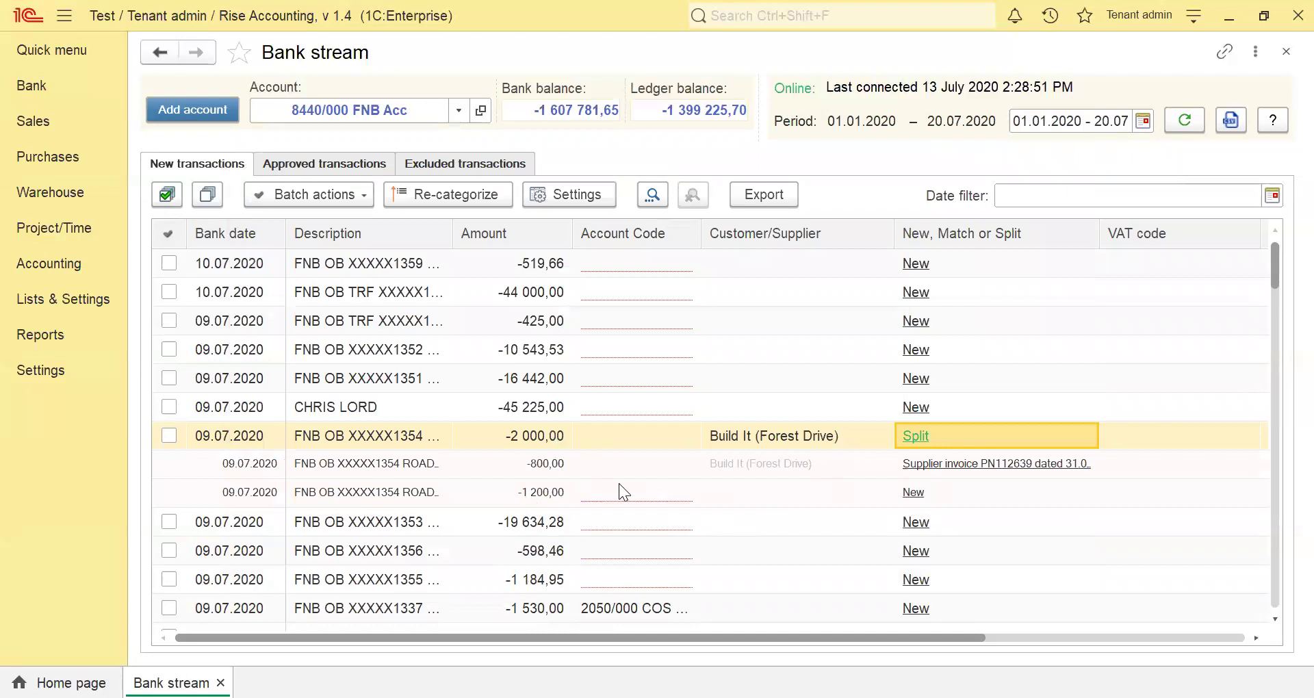
Assign account code Bank Charges (3200/000) to the unmatched -1 200,00 split line and approve the -2 000,00 transaction
left_click(673, 493)
type("bank")
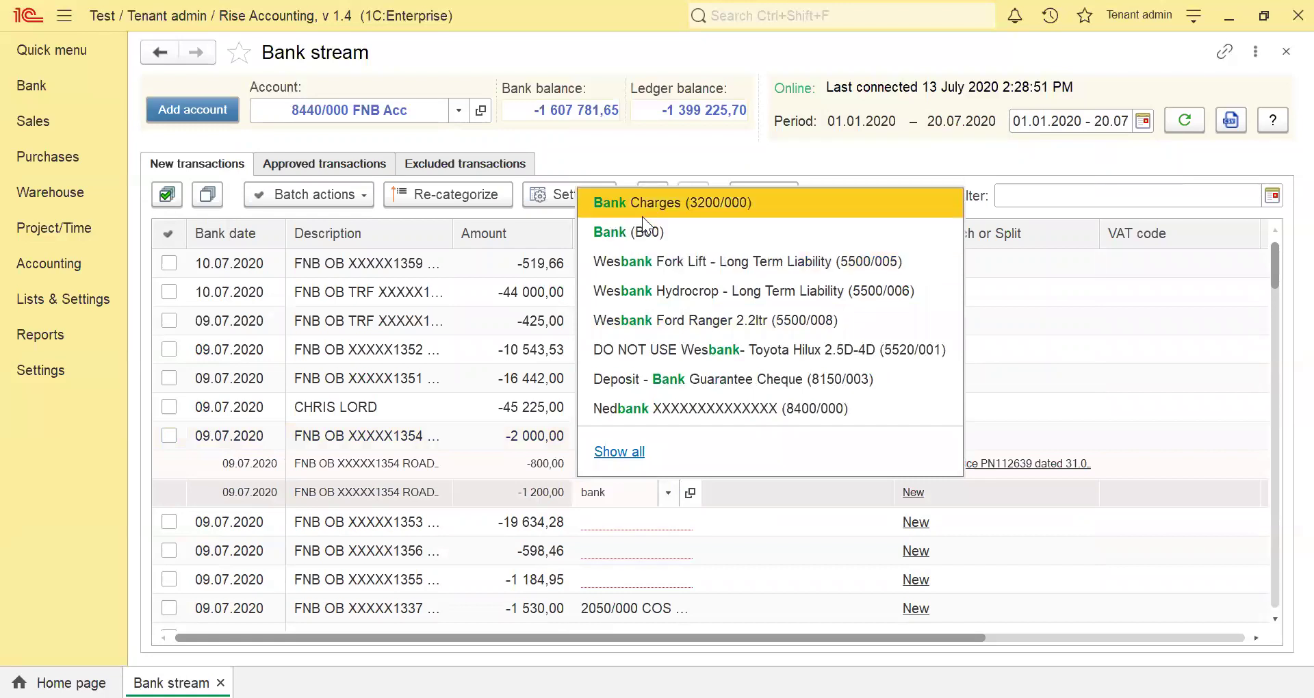
left_click(642, 217)
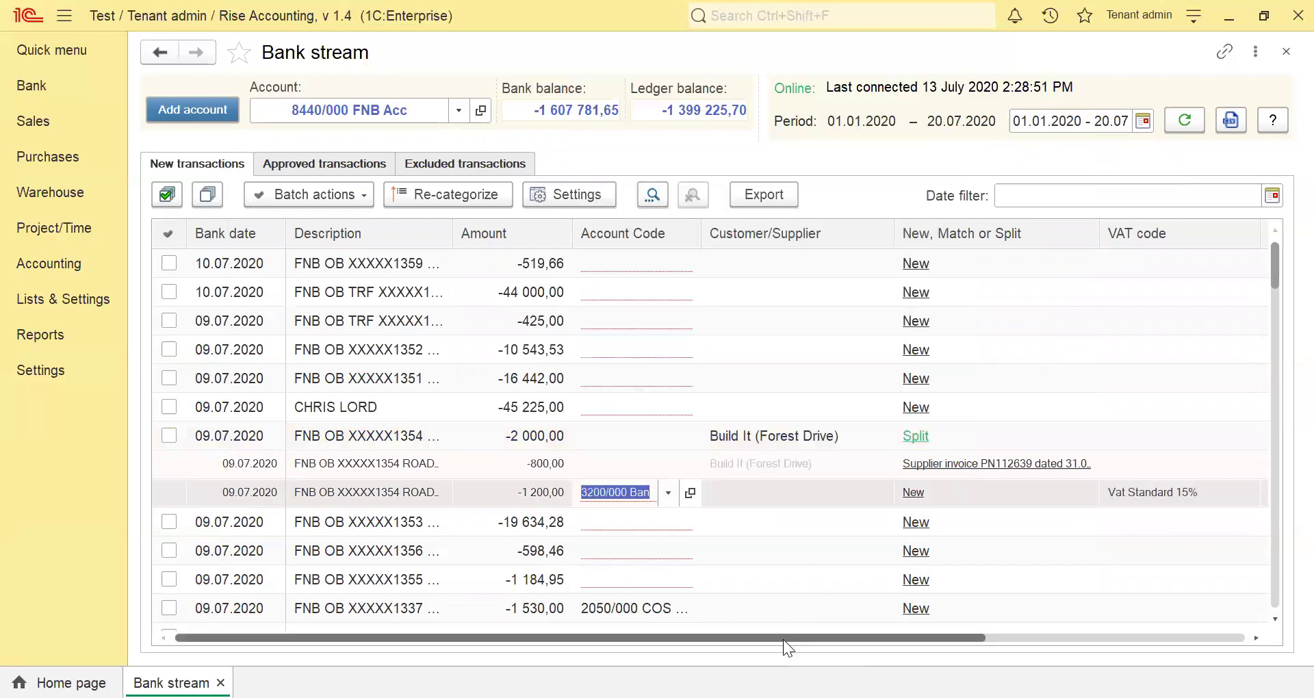
left_click_drag(783, 640, 977, 639)
left_click(1141, 438)
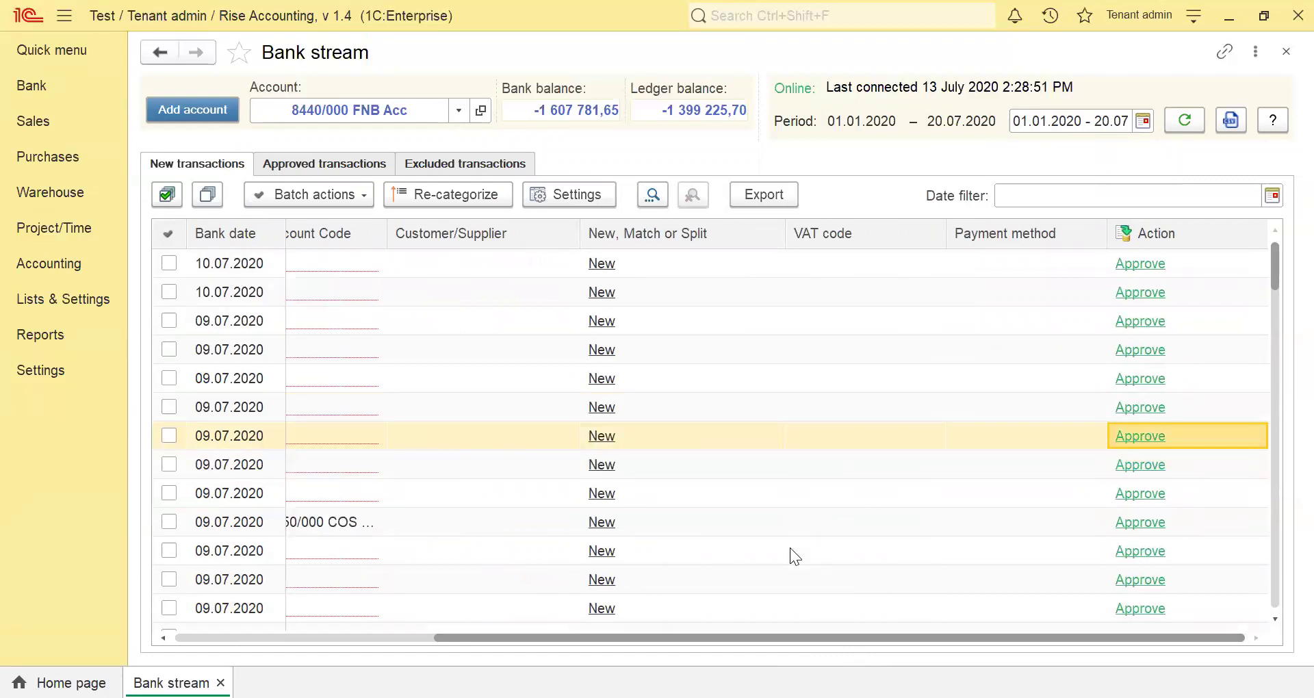
Start matching the -10 543,53 transaction of 09.07.2020 and select the Talisman Blackheath invoice of 2 060,55 dated 17.02.2020
left_click_drag(674, 636, 376, 616)
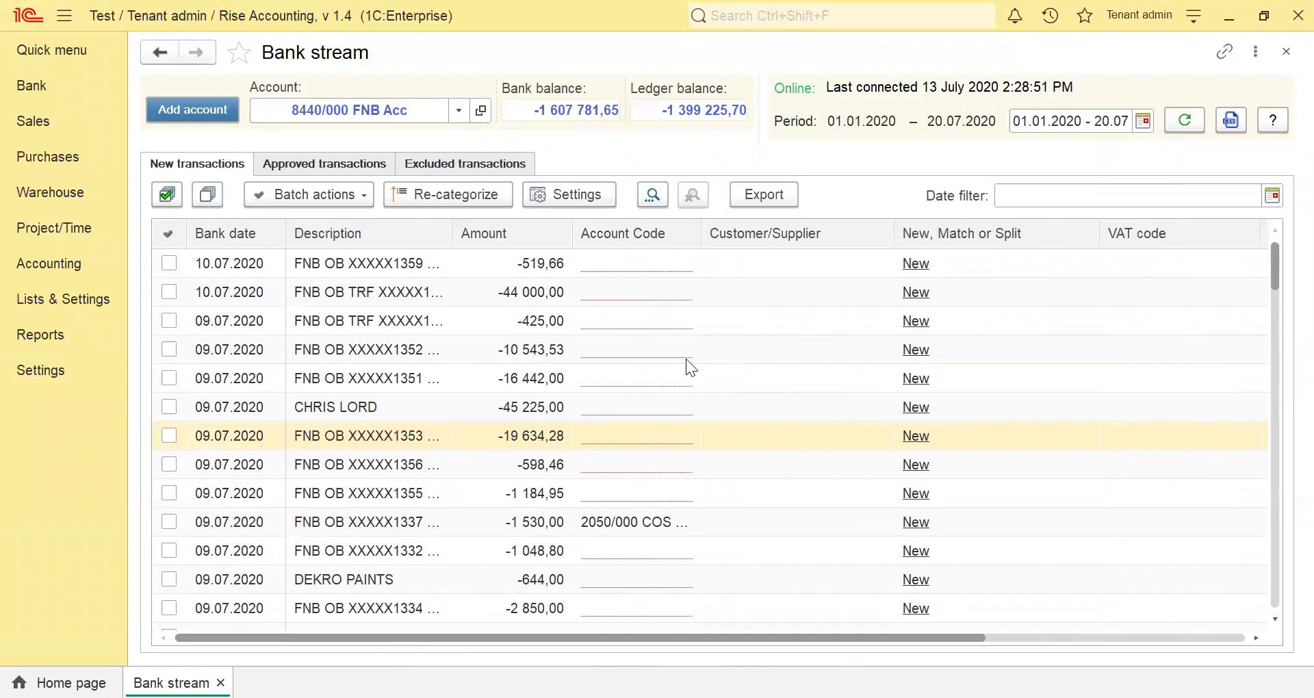
left_click(923, 356)
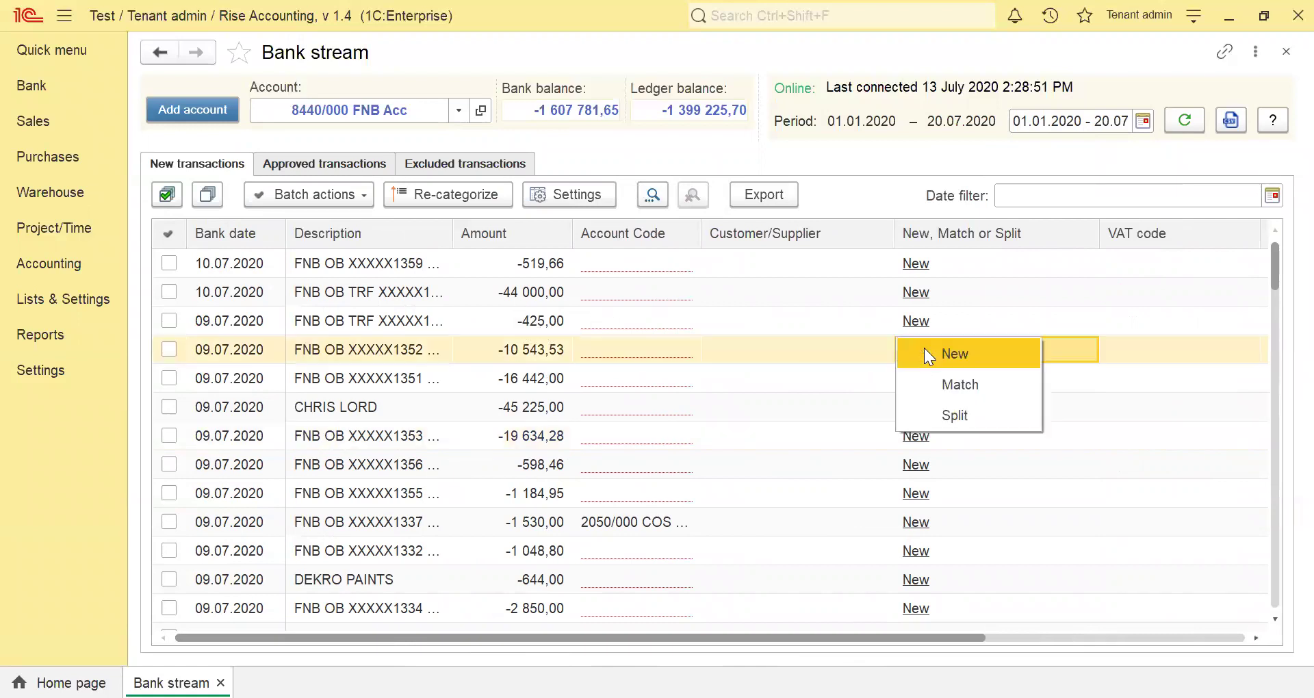
left_click(939, 385)
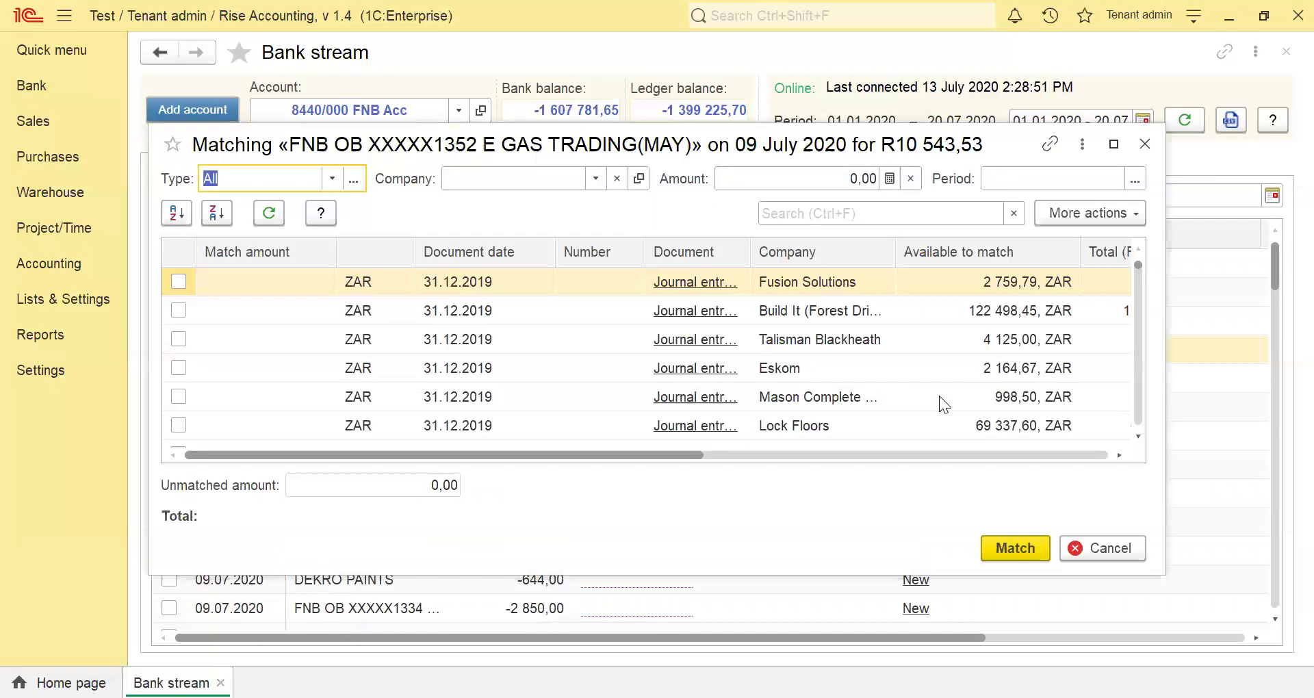
scroll(875, 397, "down", 5)
scroll(875, 398, "down", 2)
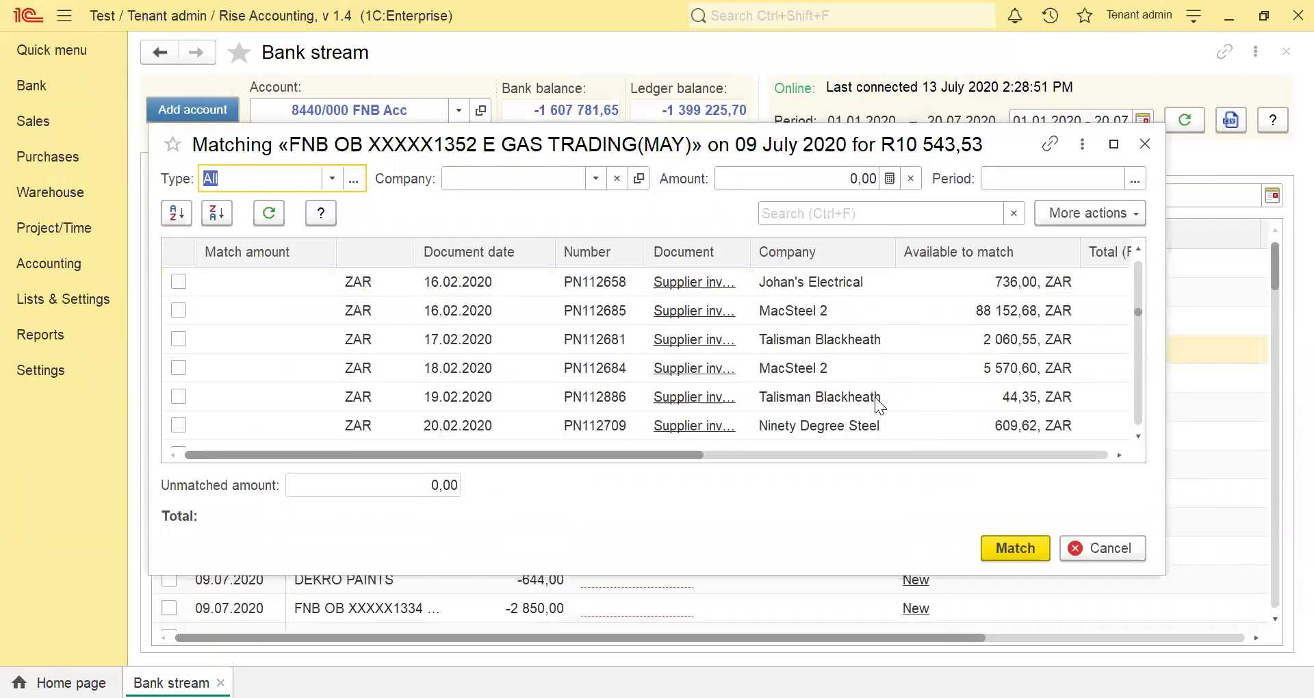
left_click(178, 338)
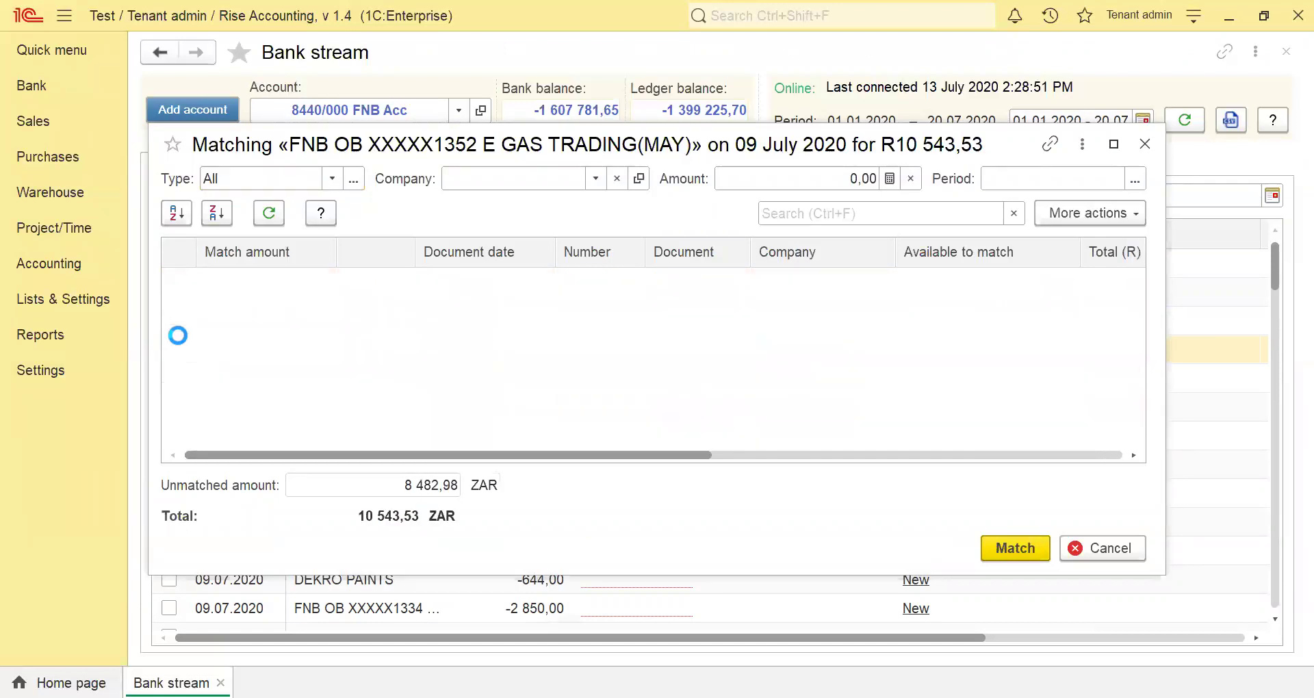
Add the supplier invoices of 5 570,60, 609,62, 631,00 and 44,35 to the selection and match the transaction to all selected invoices
scroll(312, 374, "down", 6)
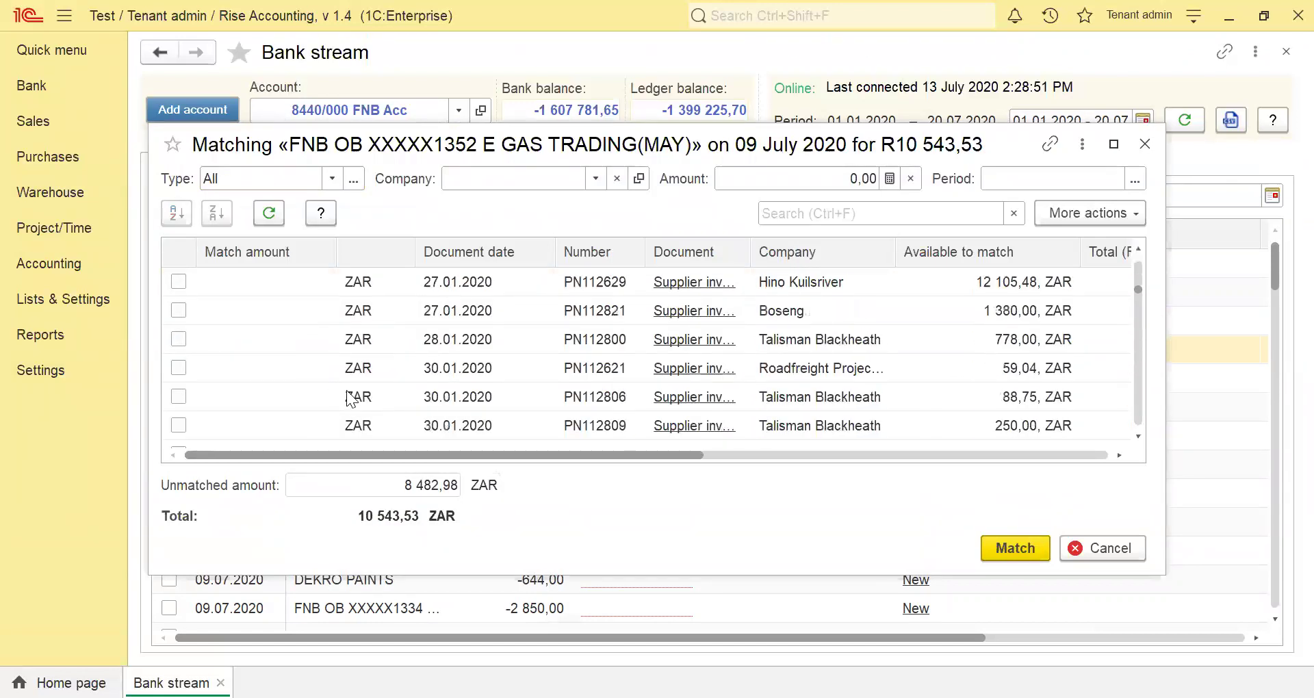
left_click(178, 311)
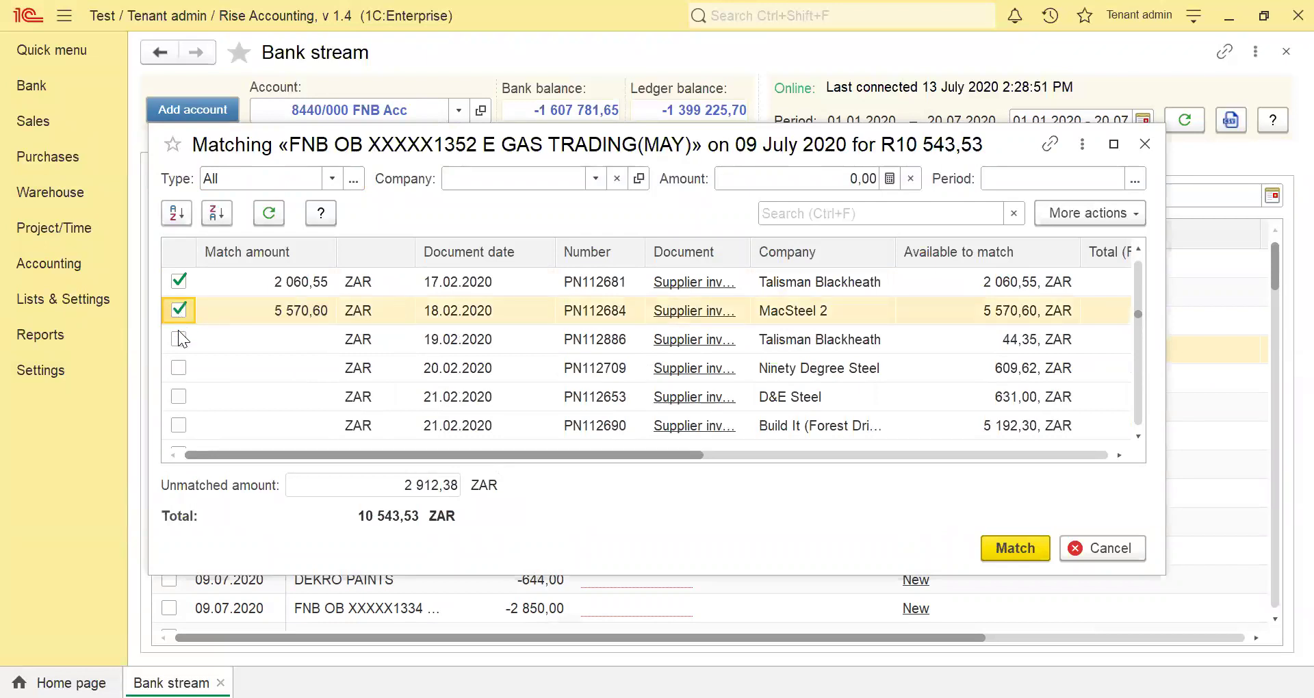
left_click(179, 332)
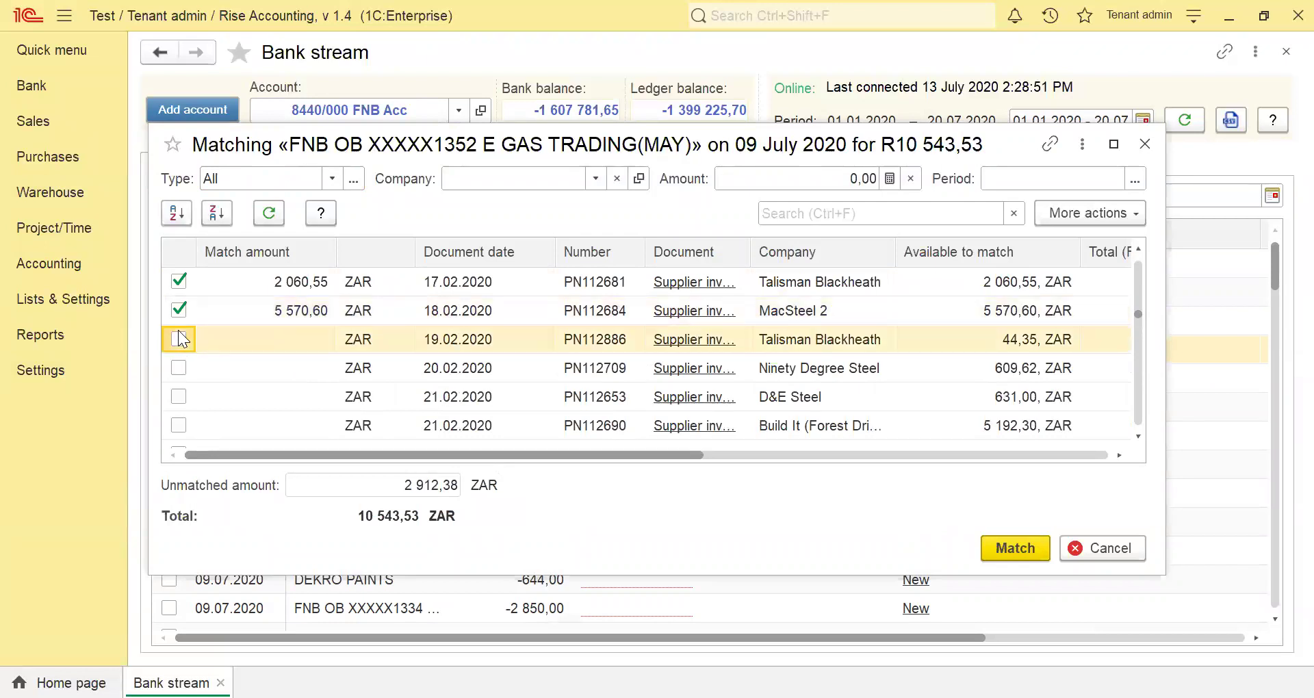
left_click(178, 369)
left_click(181, 397)
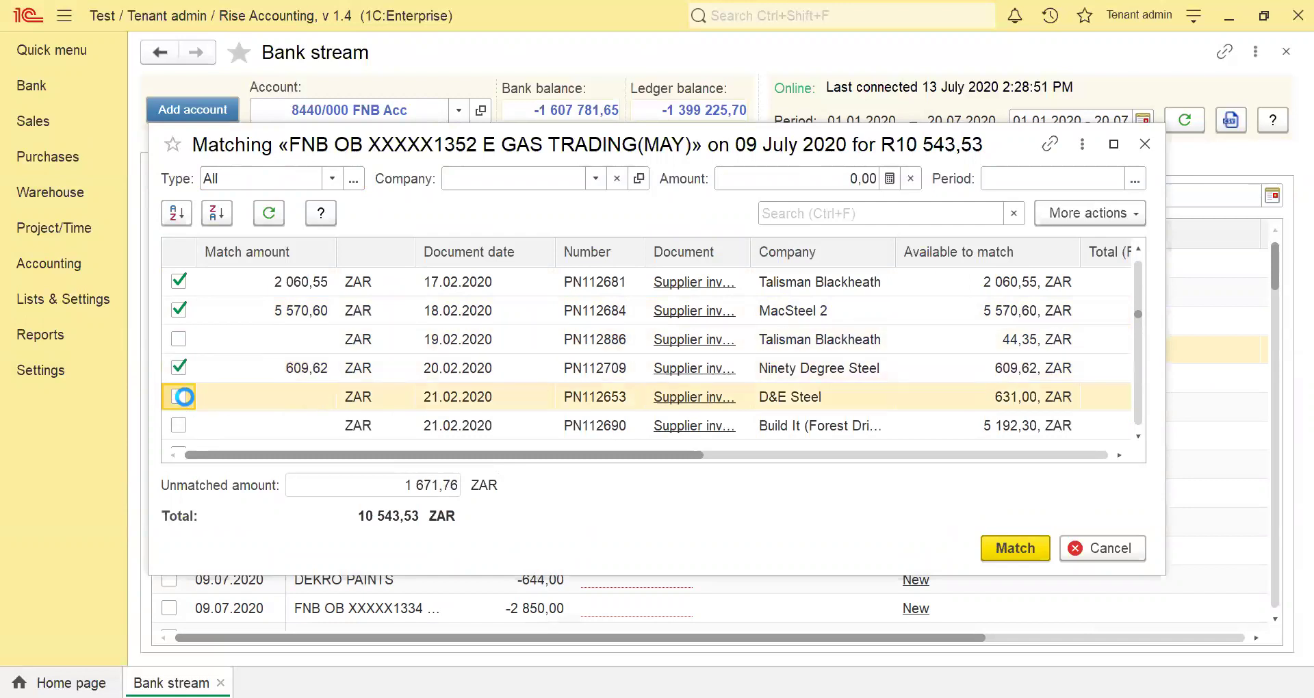
left_click(179, 338)
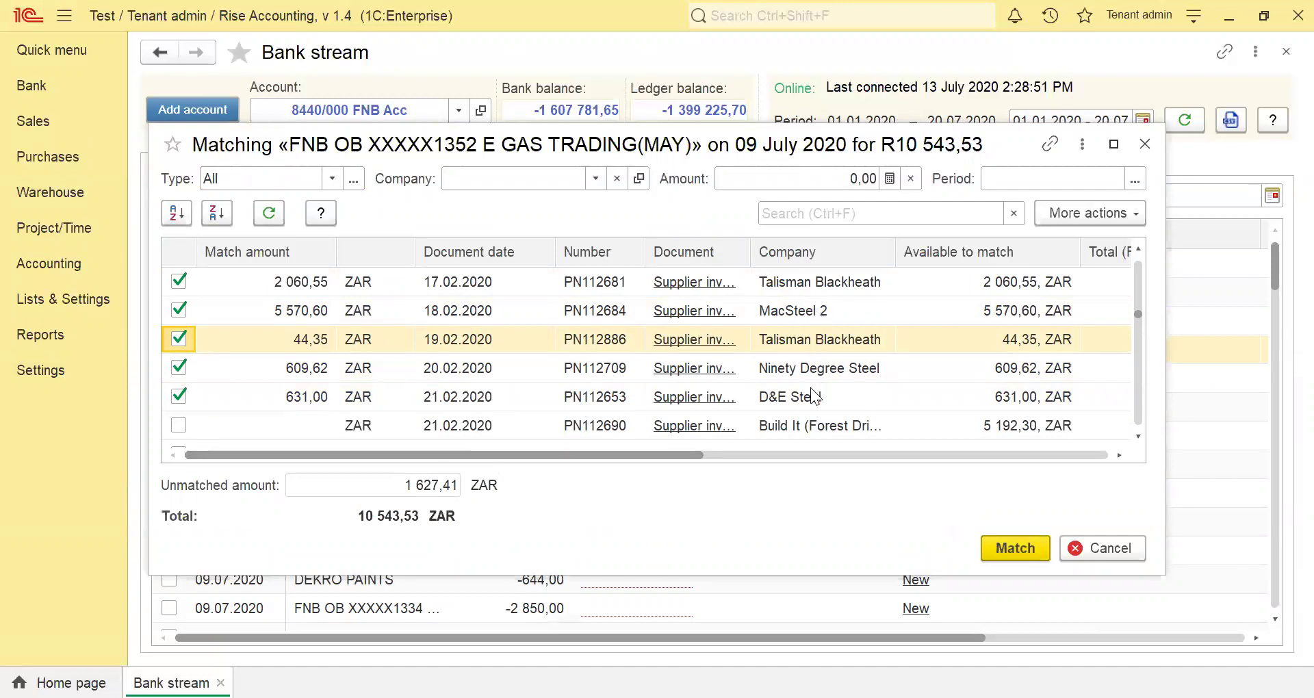
left_click(1004, 544)
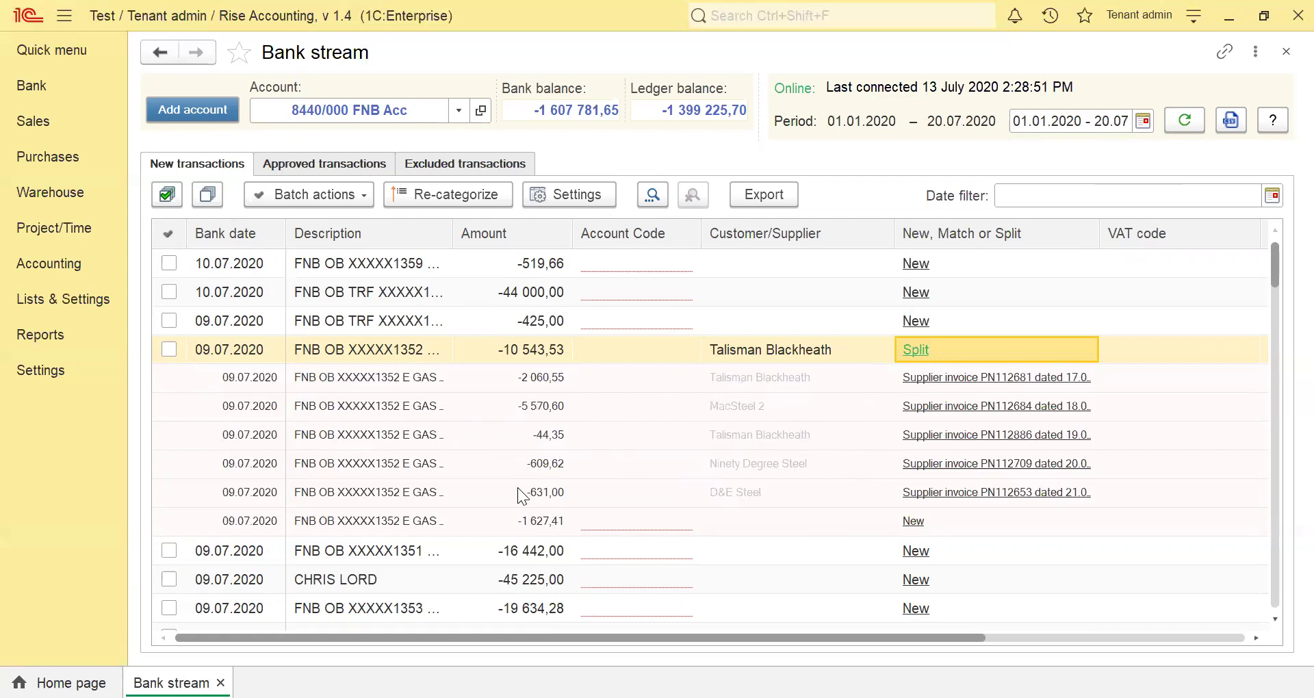
left_click(349, 526)
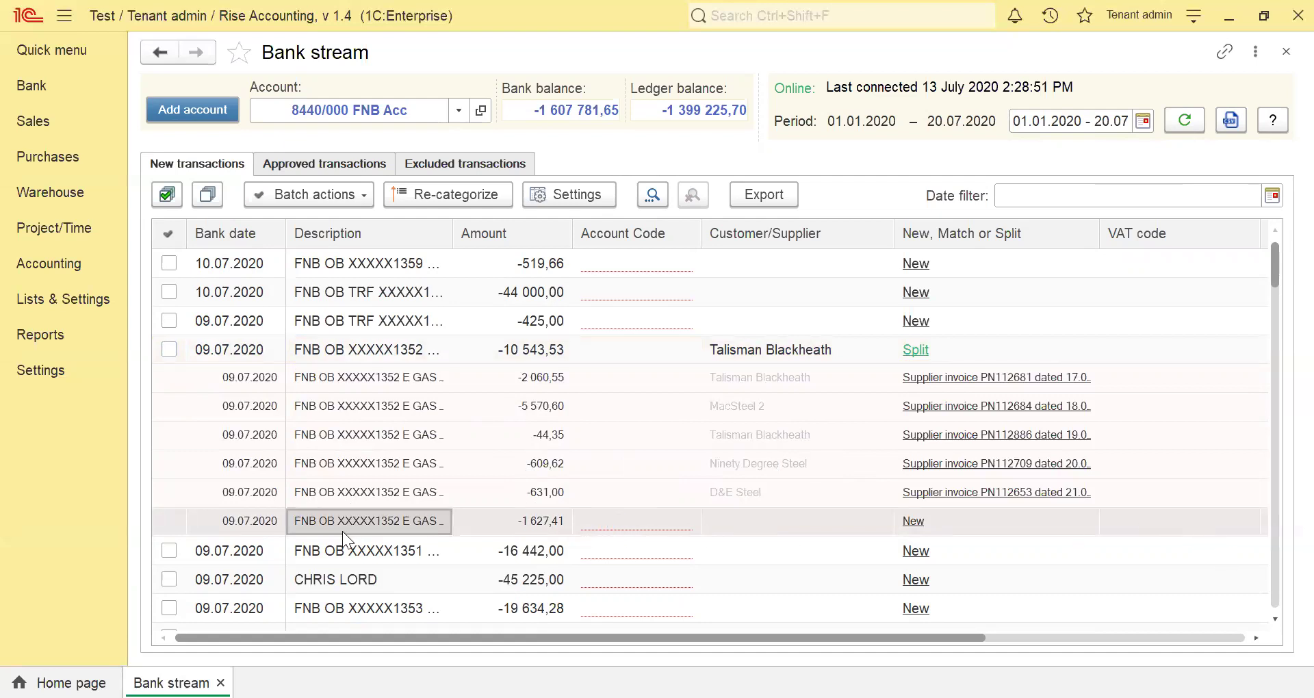
left_click(620, 526)
type("bu")
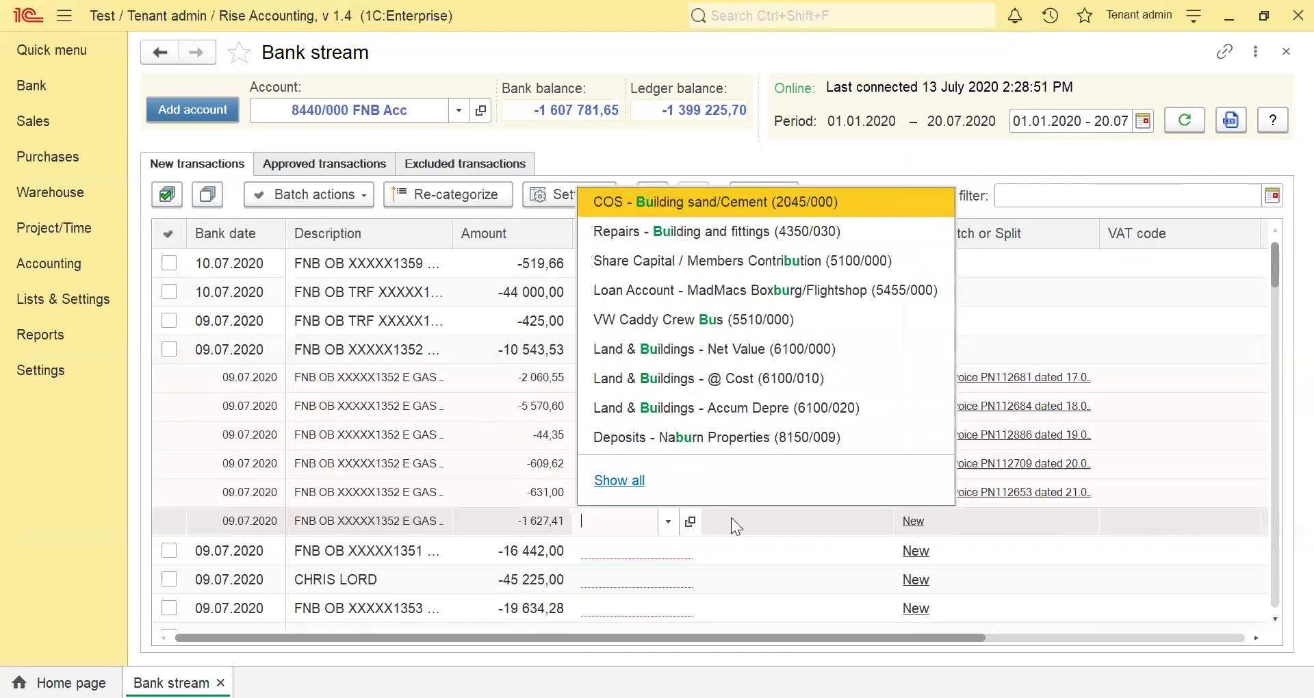
left_click(789, 527)
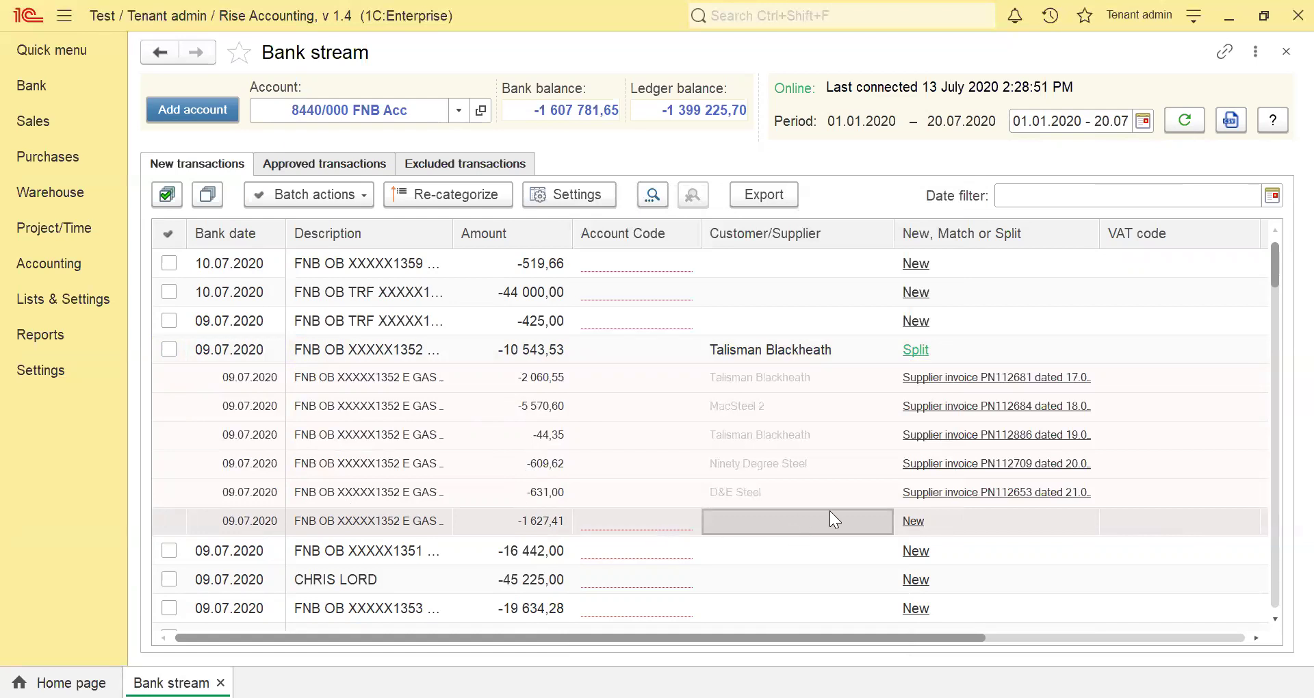
Assign Supplier Control Account (9000/000) to the unmatched -1 627,41 split line and try to approve the -10 543,53 transaction
left_click(679, 521)
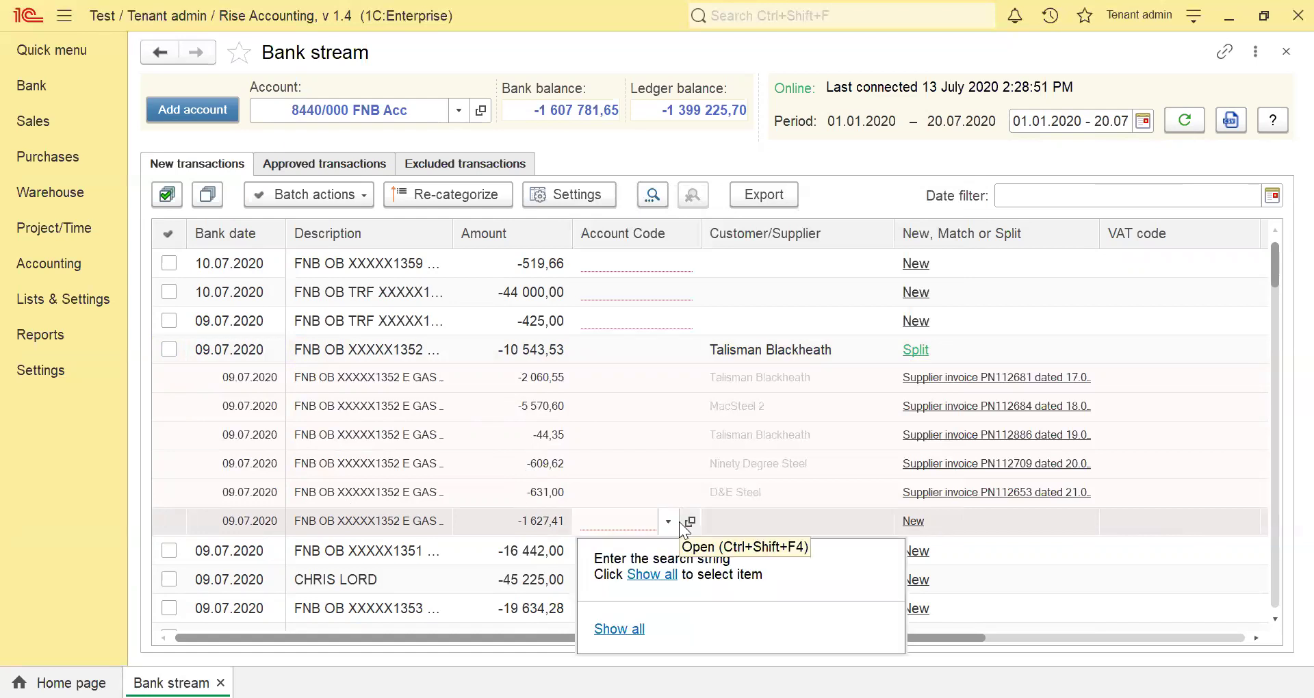
type("su")
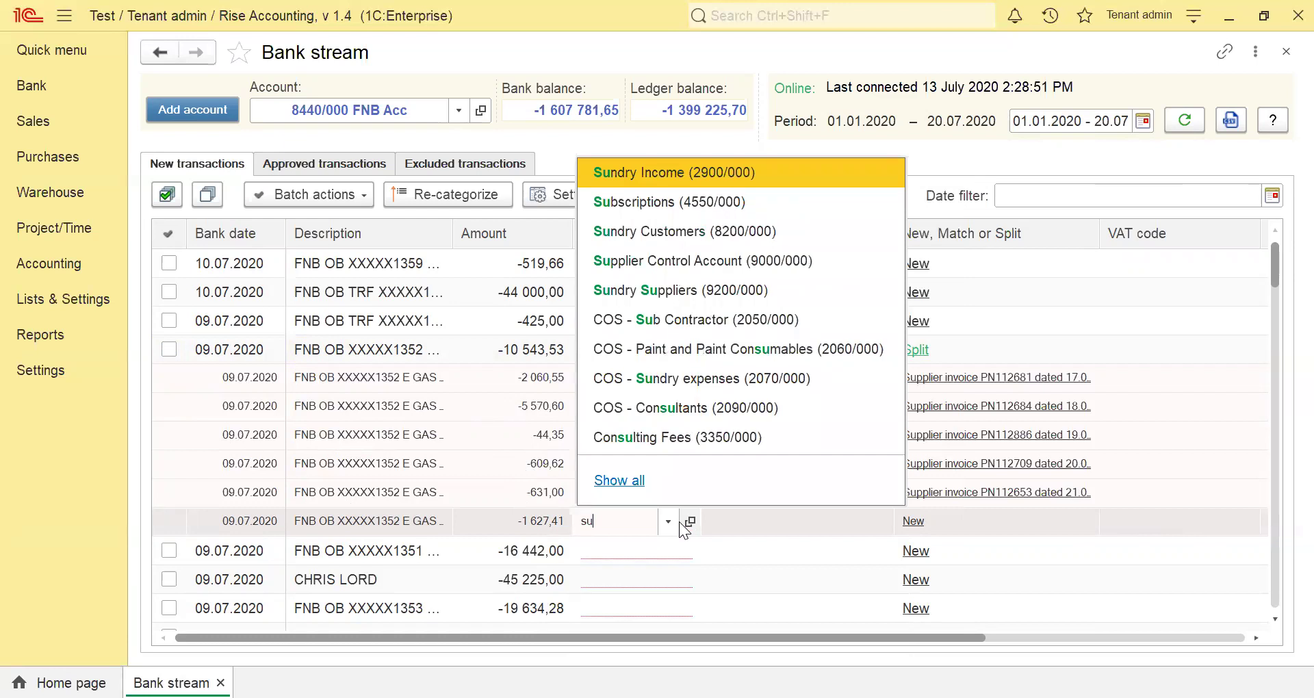
left_click(698, 268)
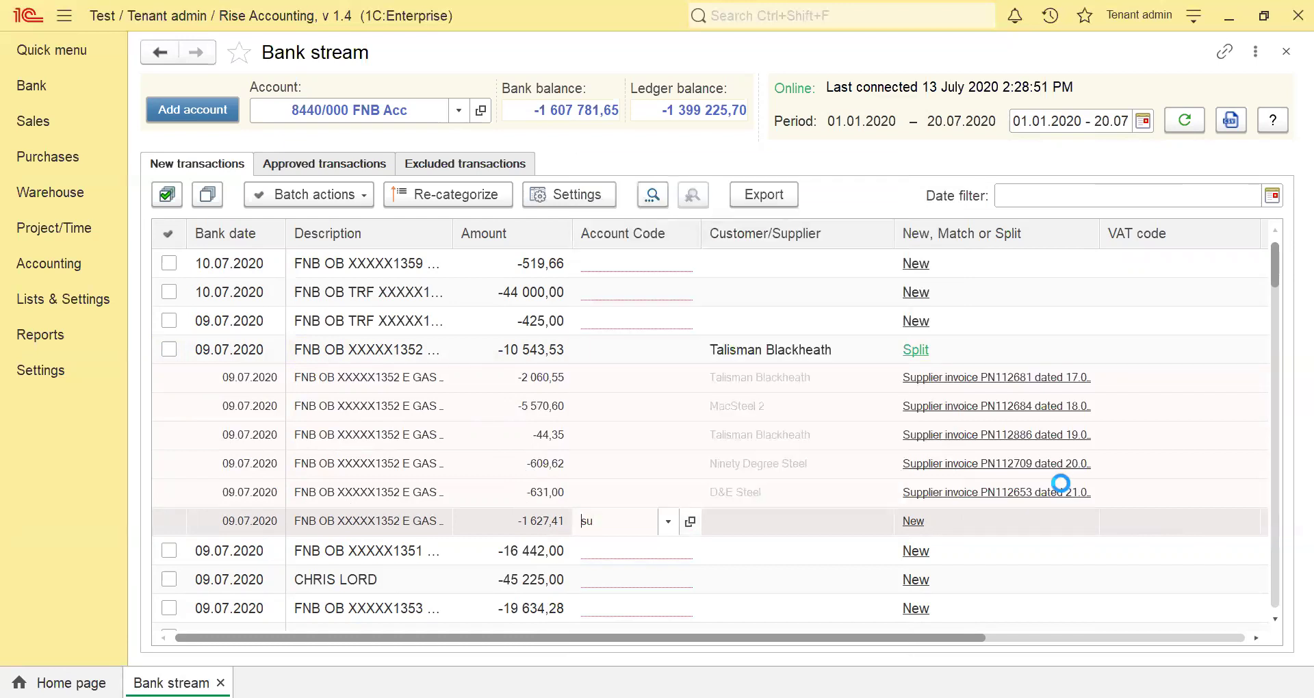
left_click(739, 646)
left_click(1057, 636)
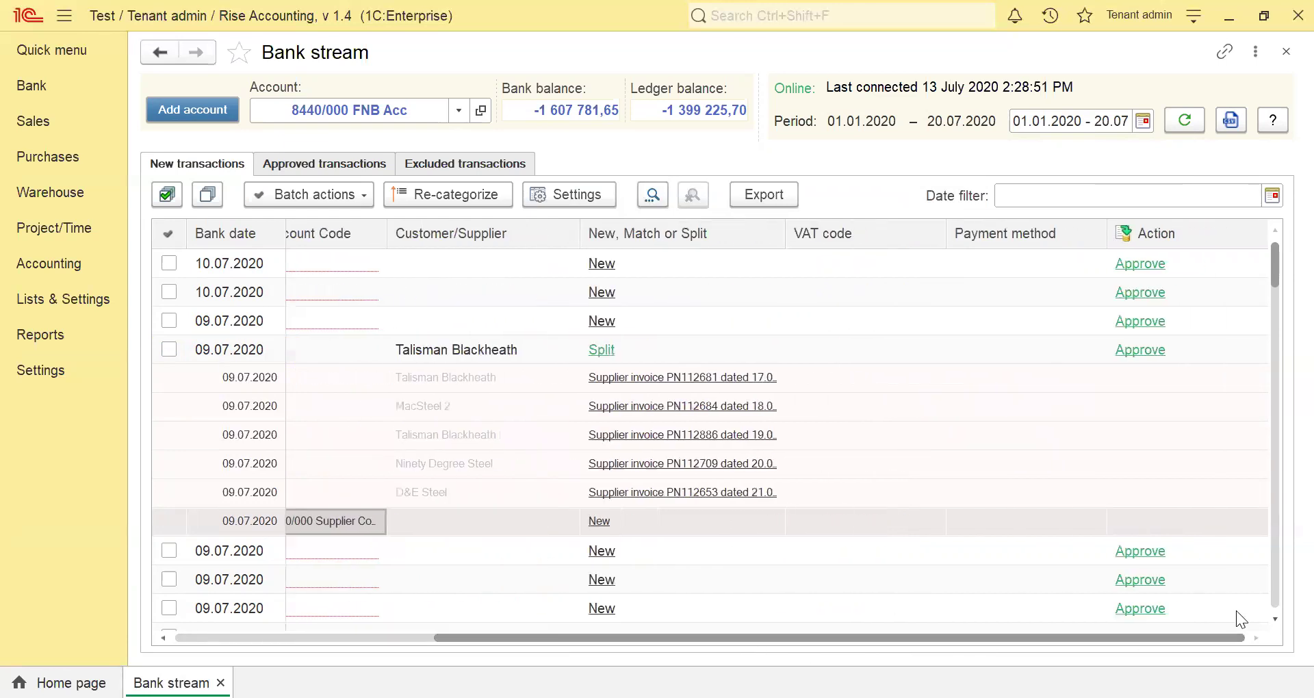
left_click(1152, 350)
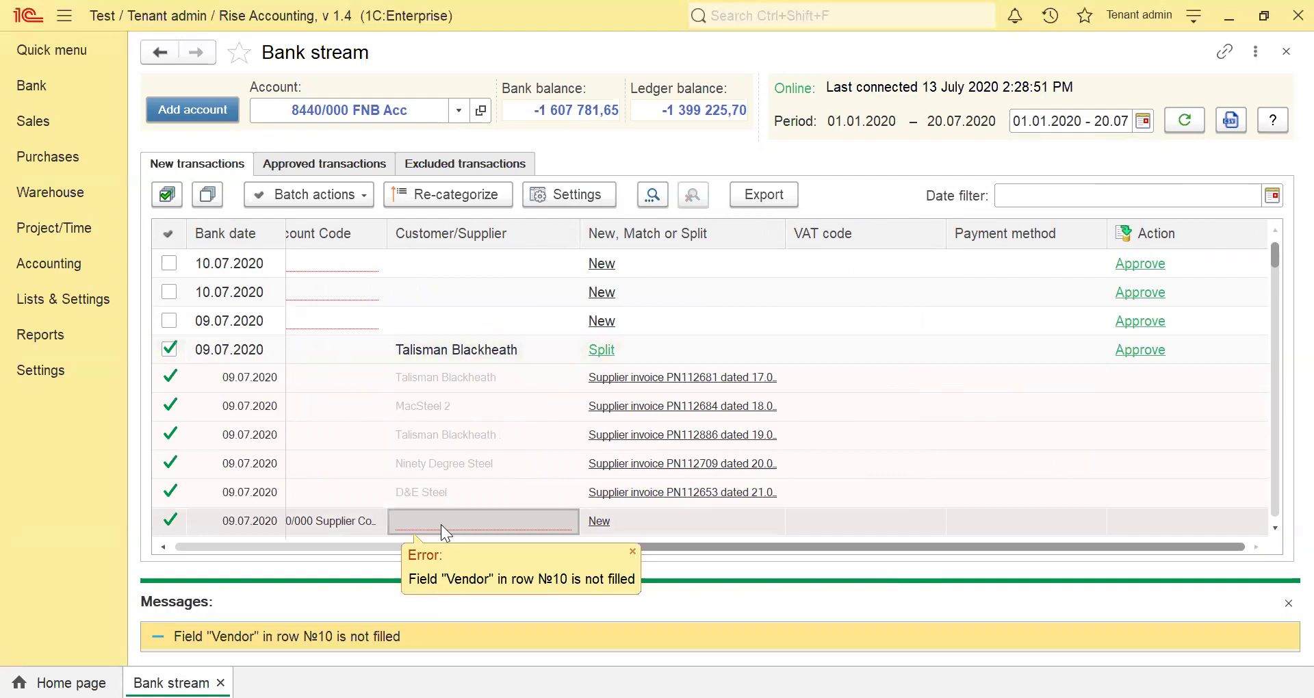
left_click(1288, 603)
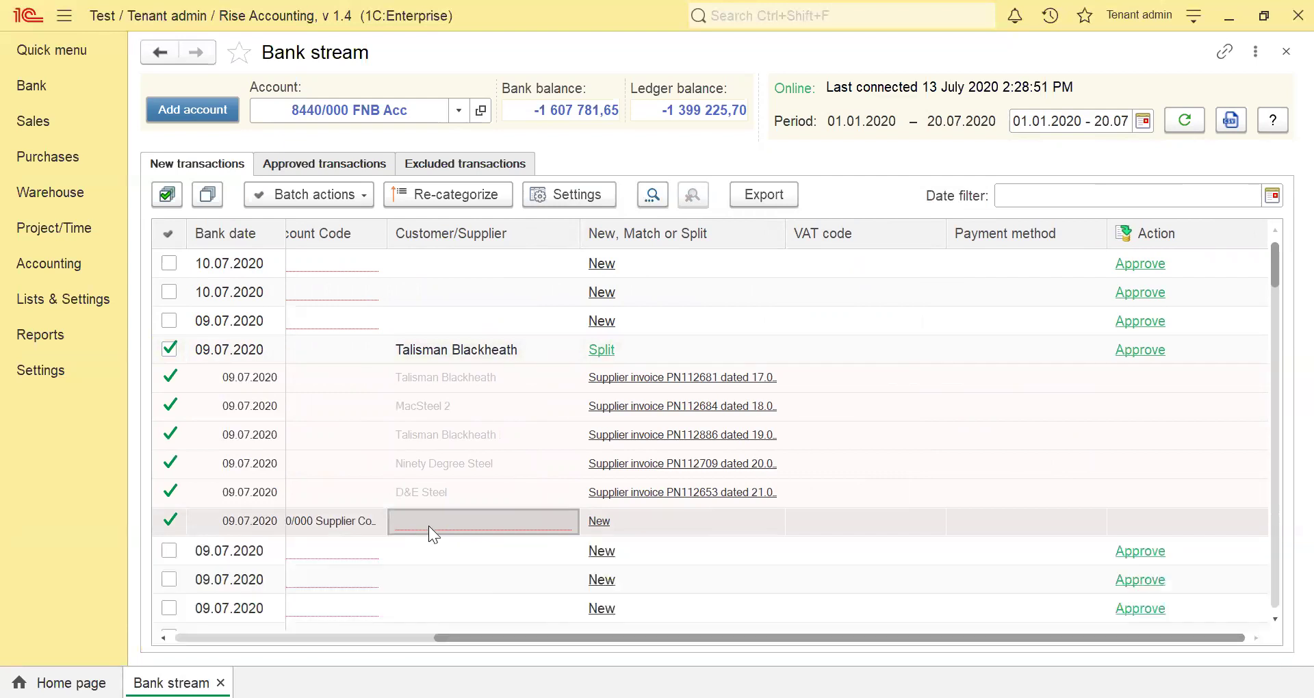
Set Build It (Forest Drive) as the company on the 1 627,41 line of the split and approve the -10 543,53 transaction
left_click(603, 351)
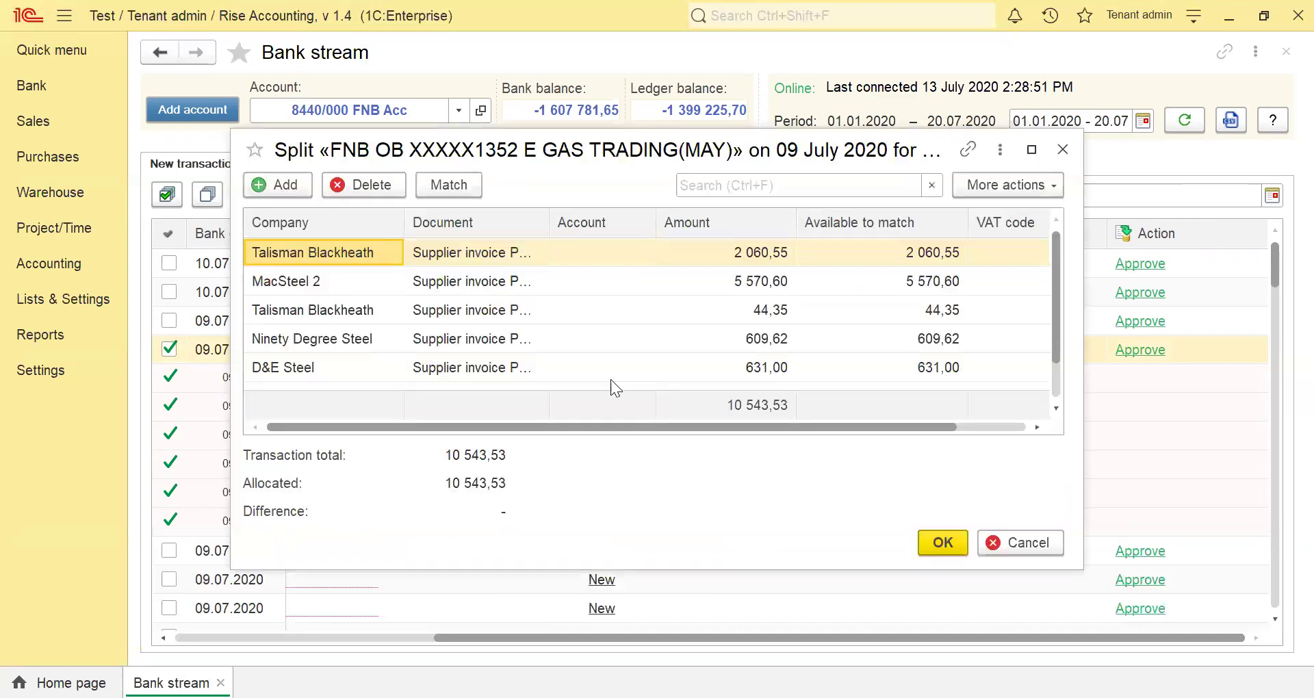
scroll(613, 301, "down", 1)
double_click(348, 369)
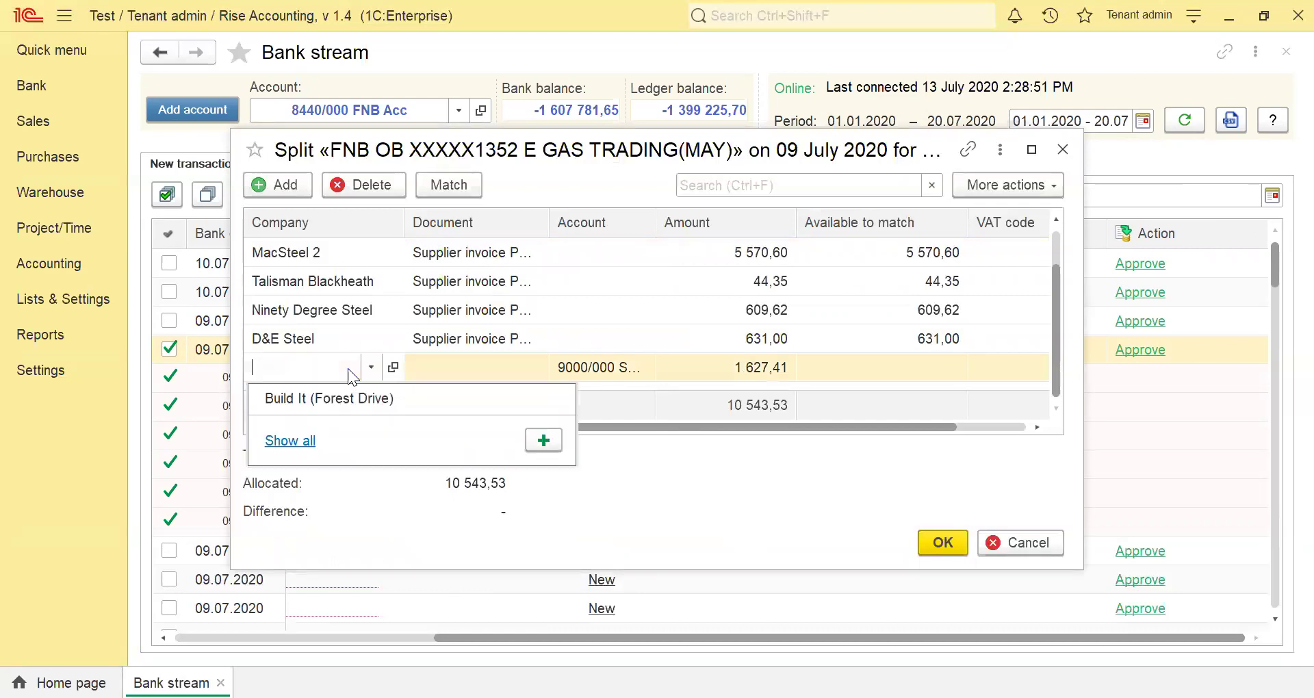
left_click(353, 406)
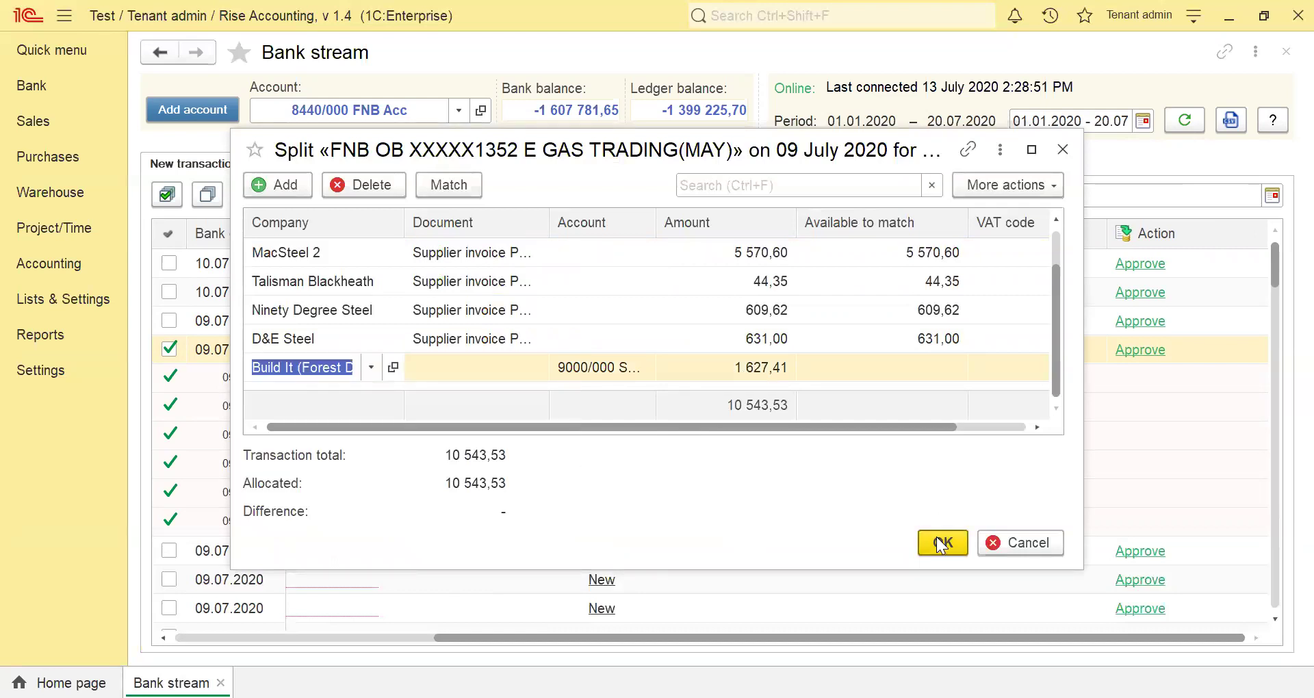
left_click(938, 539)
left_click(1128, 350)
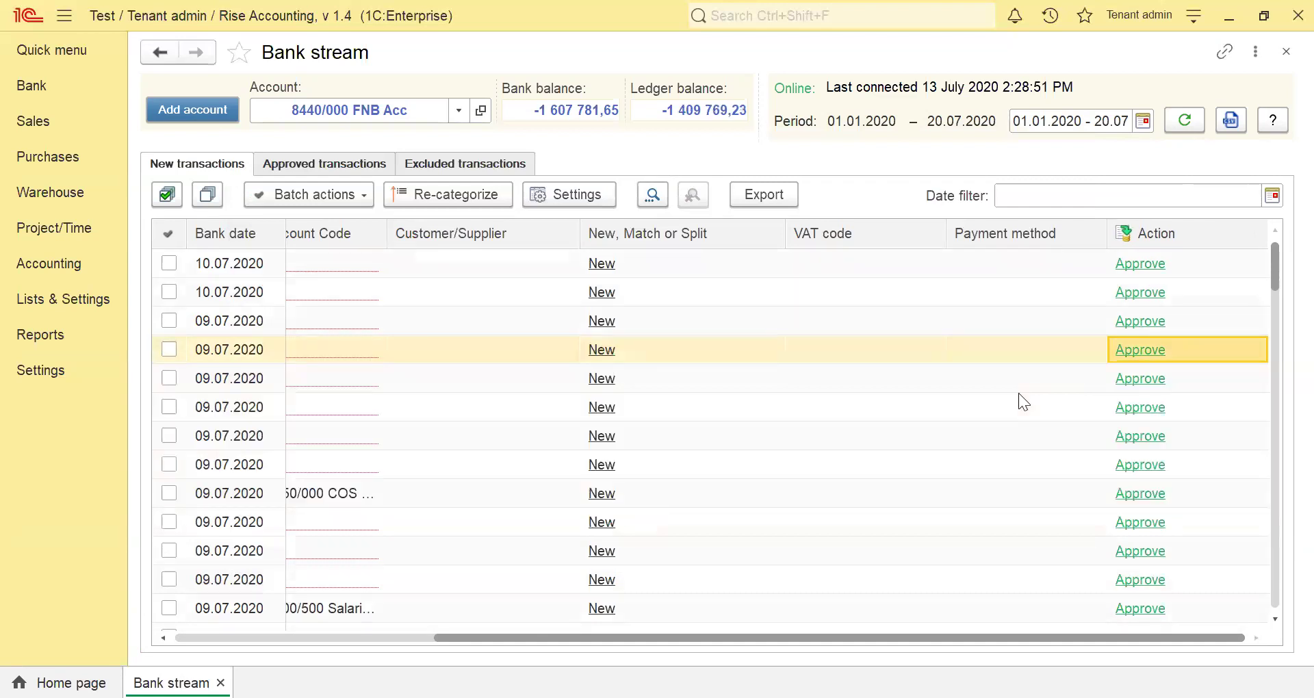
left_click_drag(561, 633, 292, 651)
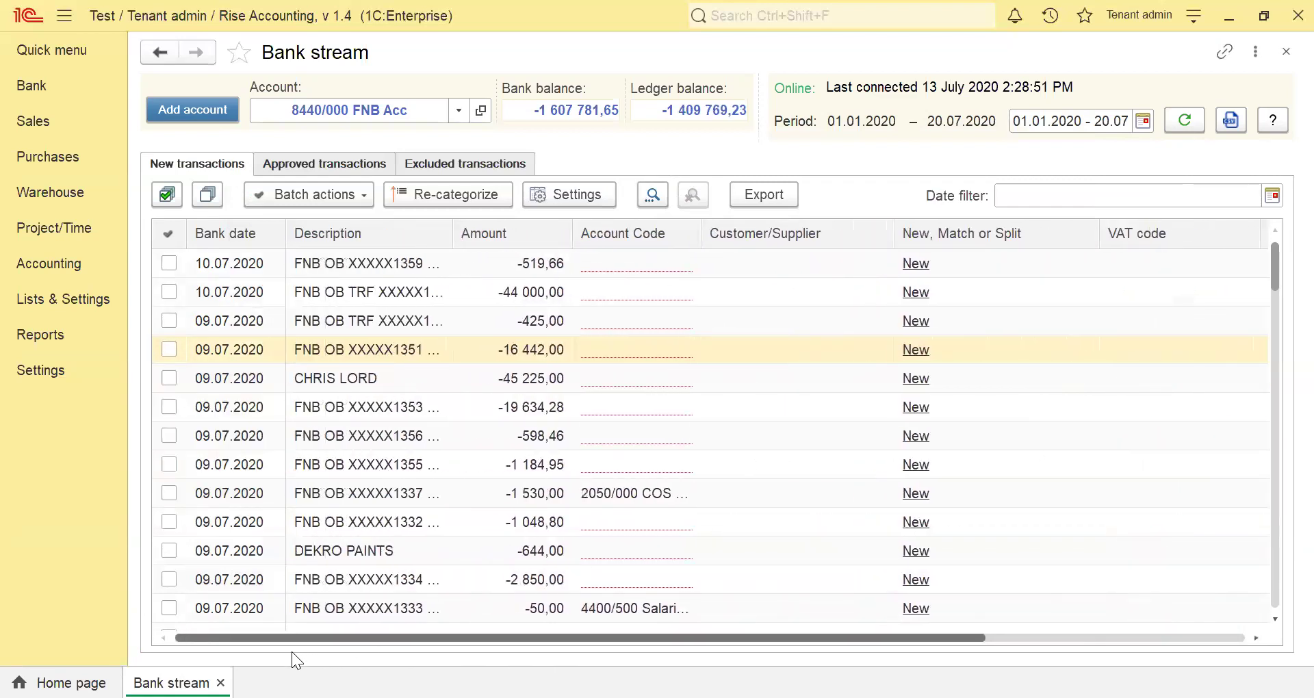